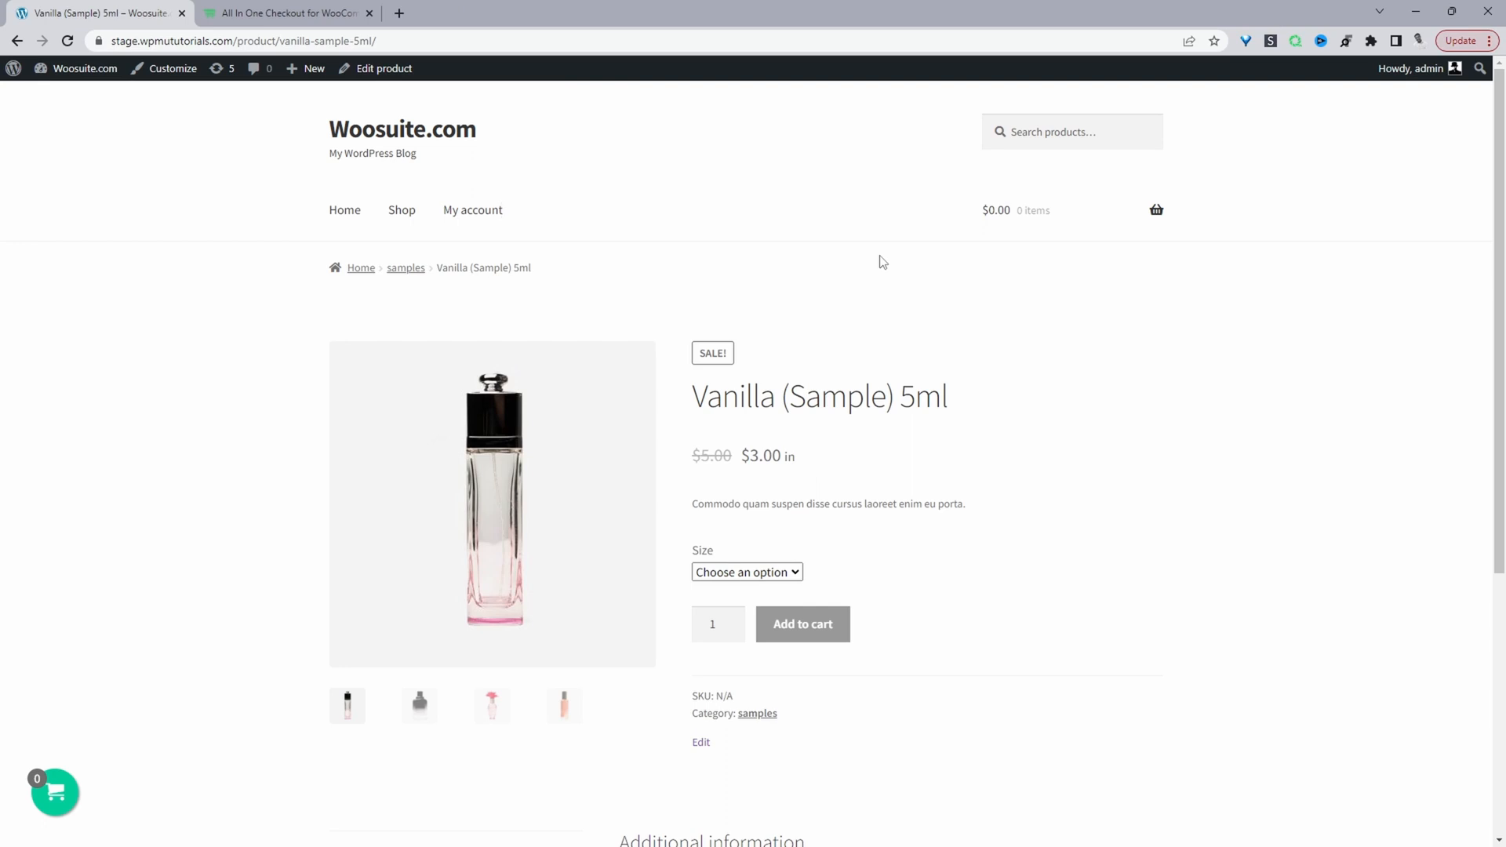
# Add one Vanilla (Sample) to the cart in the 5ml size.
pyautogui.click(747, 572)
pyautogui.click(715, 608)
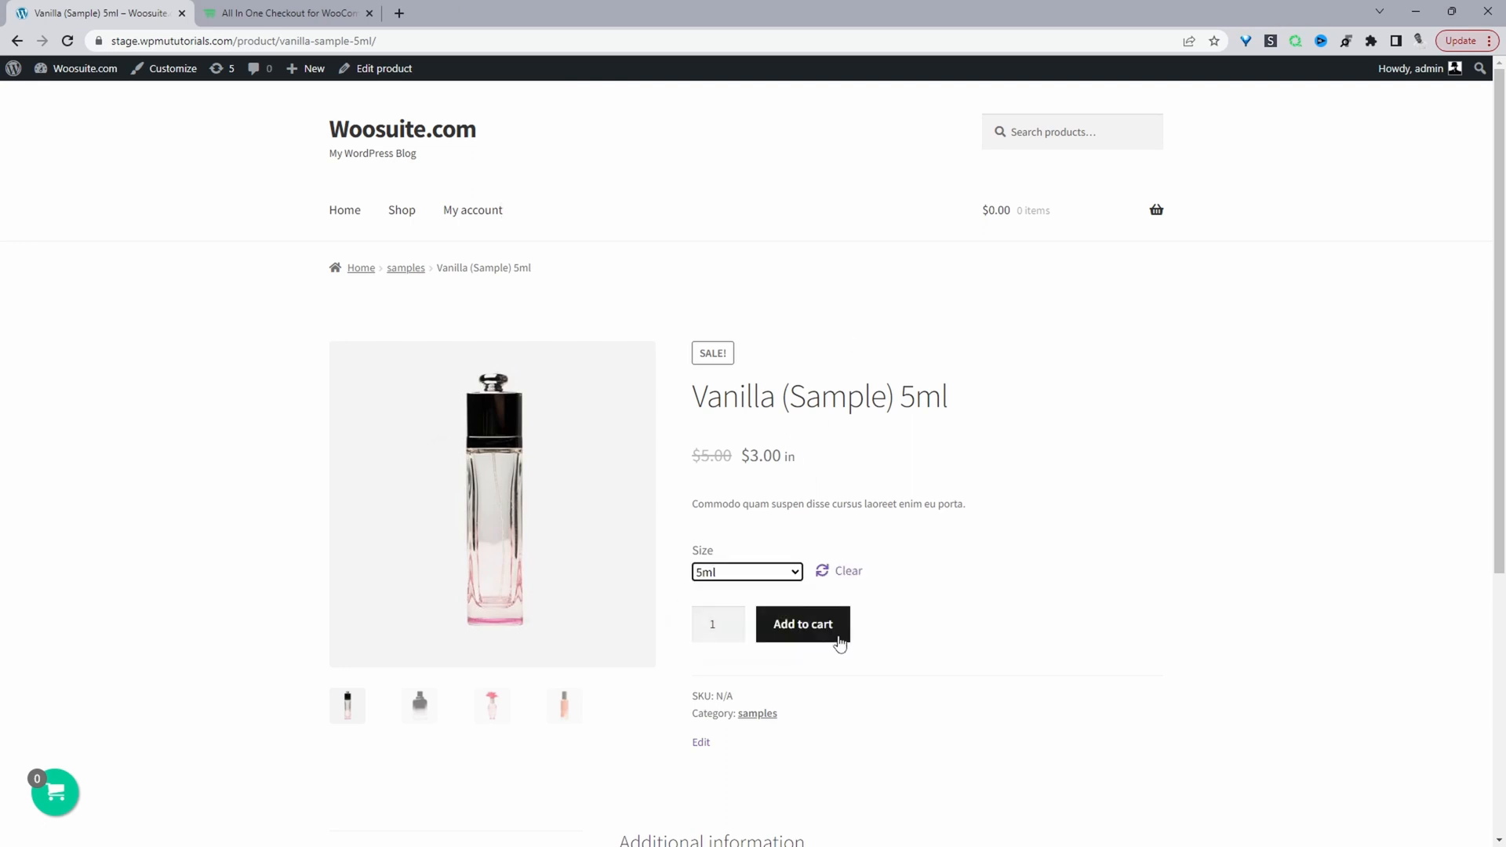
pyautogui.click(841, 644)
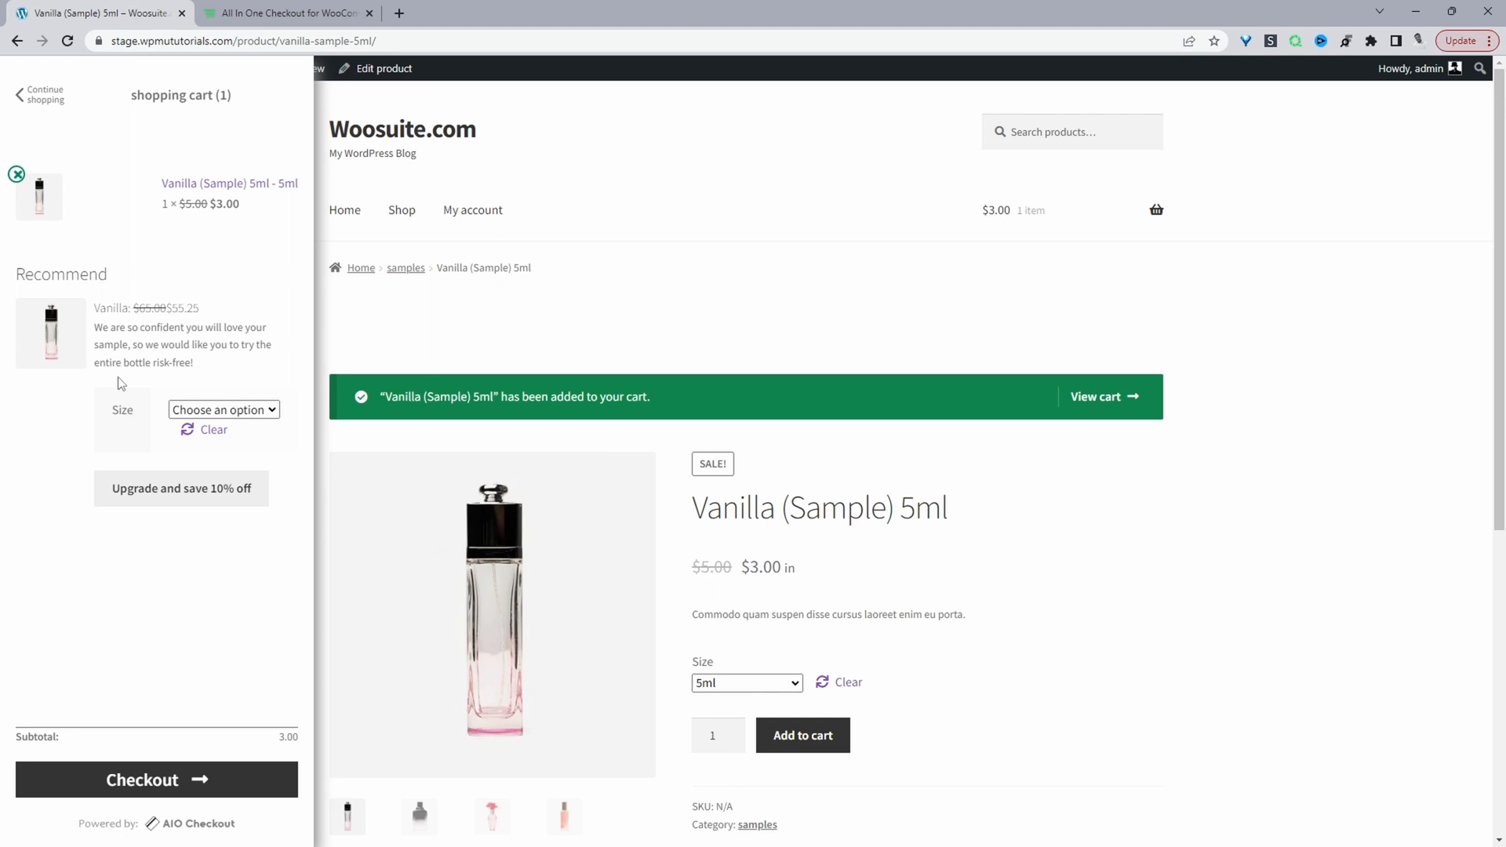
# Accept the recommended Vanilla upgrade offer in the 100ml size and proceed to checkout.
pyautogui.click(223, 409)
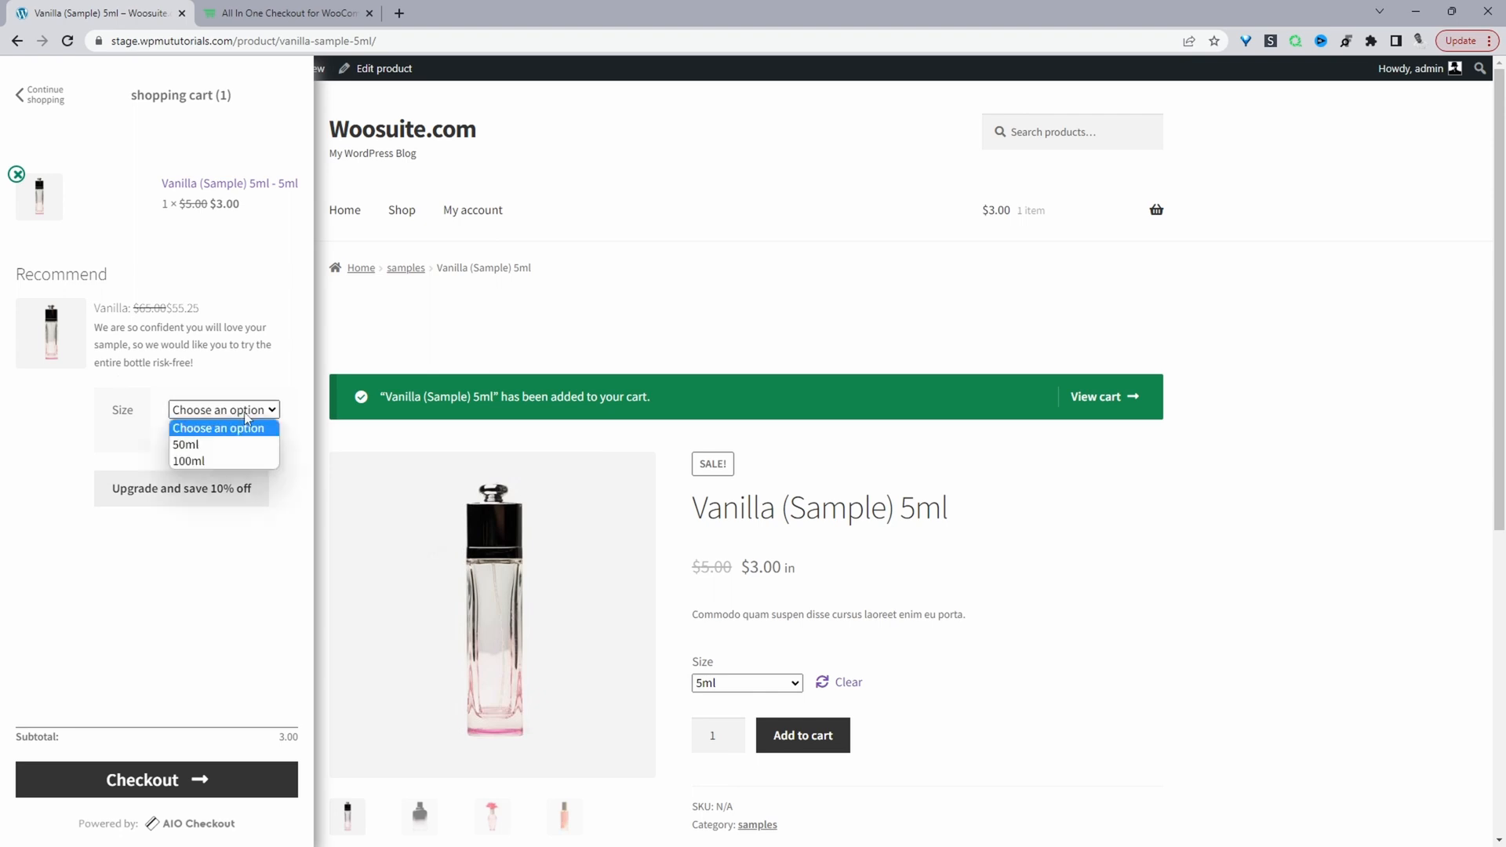
pyautogui.click(235, 462)
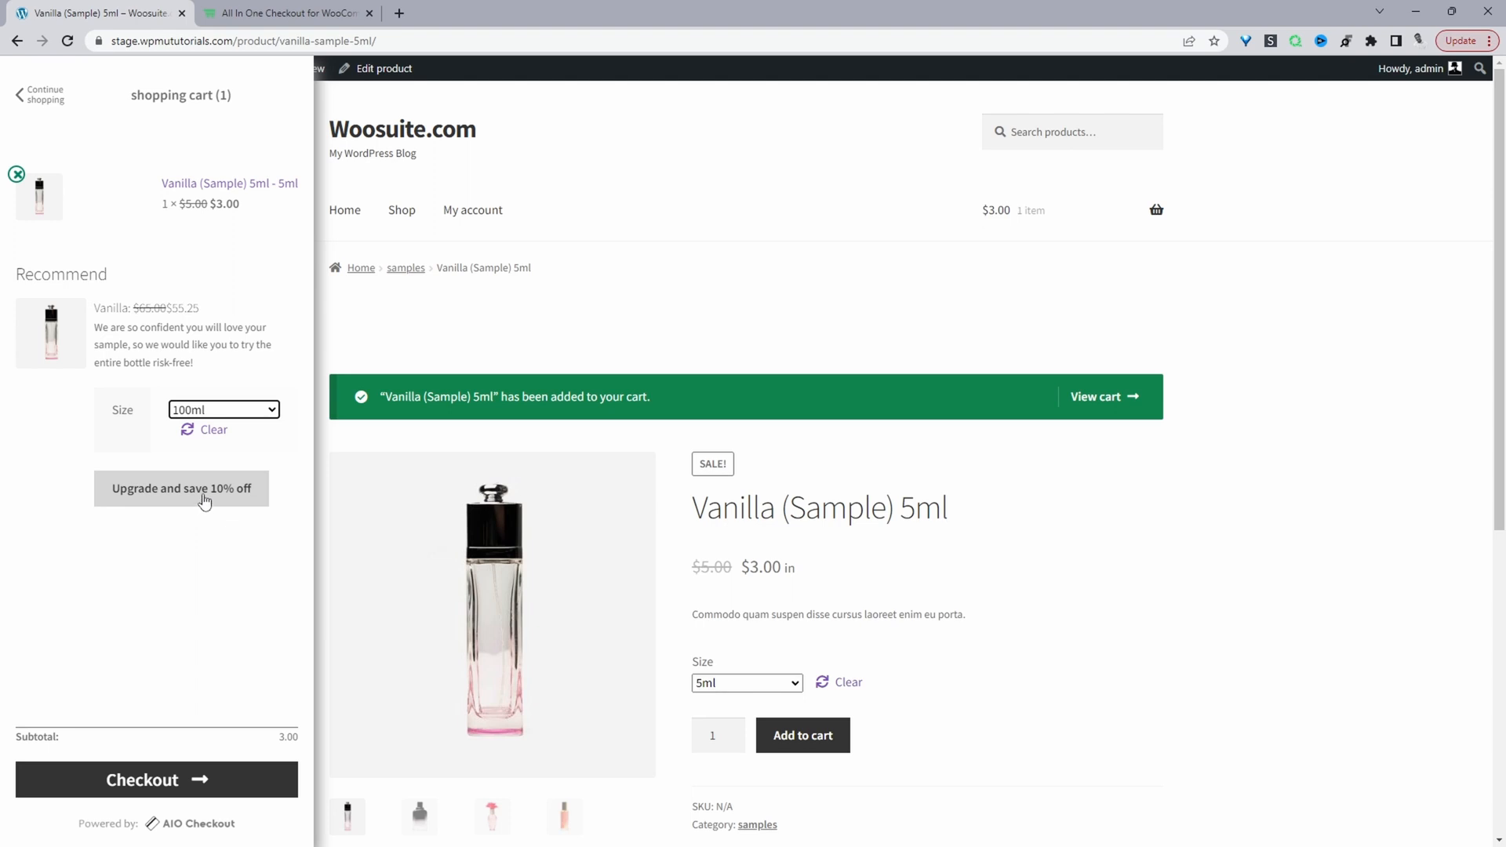
pyautogui.click(201, 502)
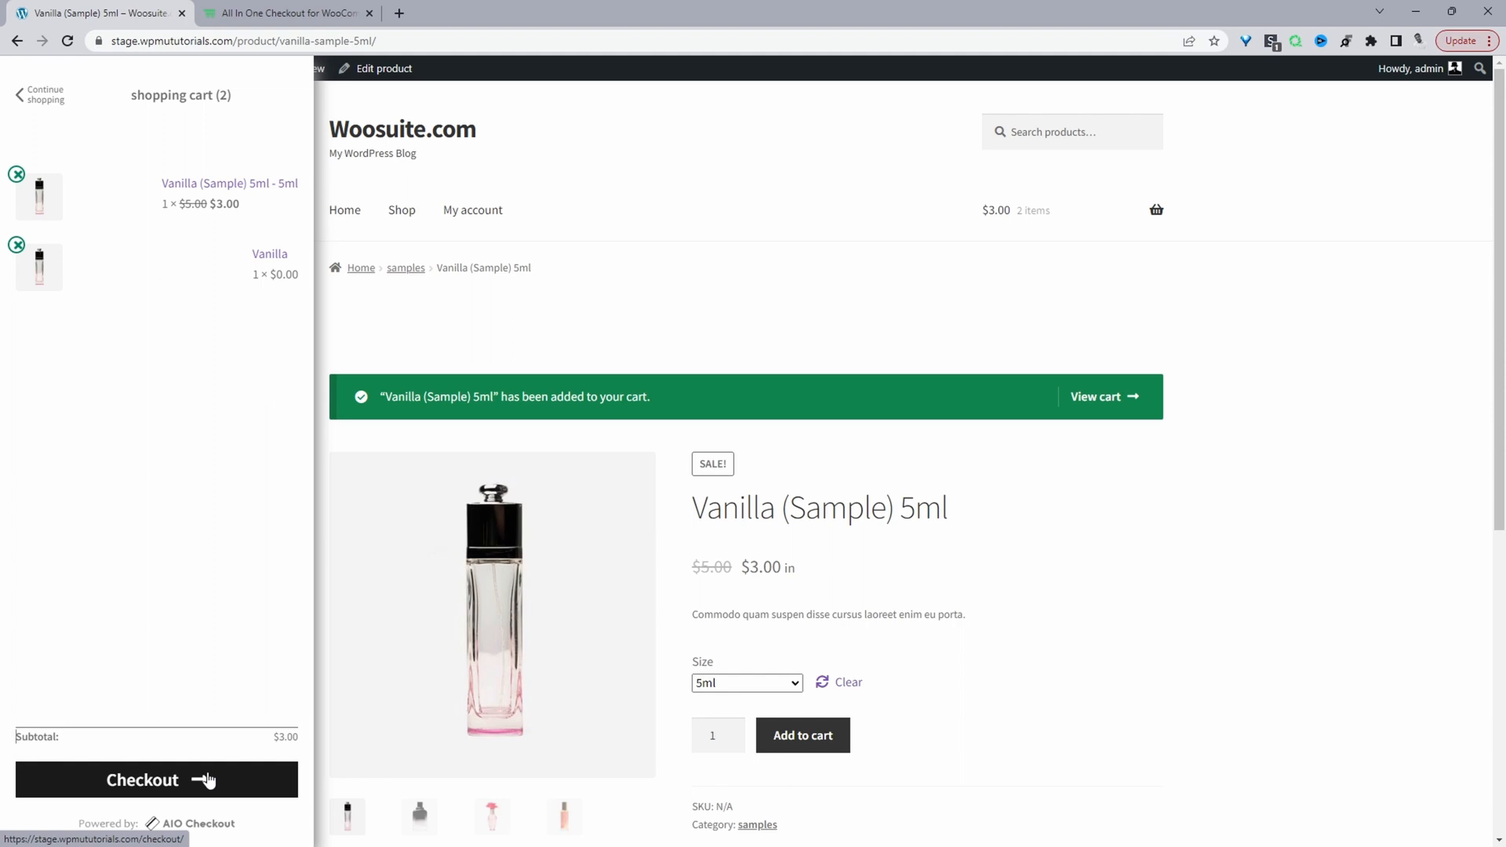
pyautogui.click(207, 780)
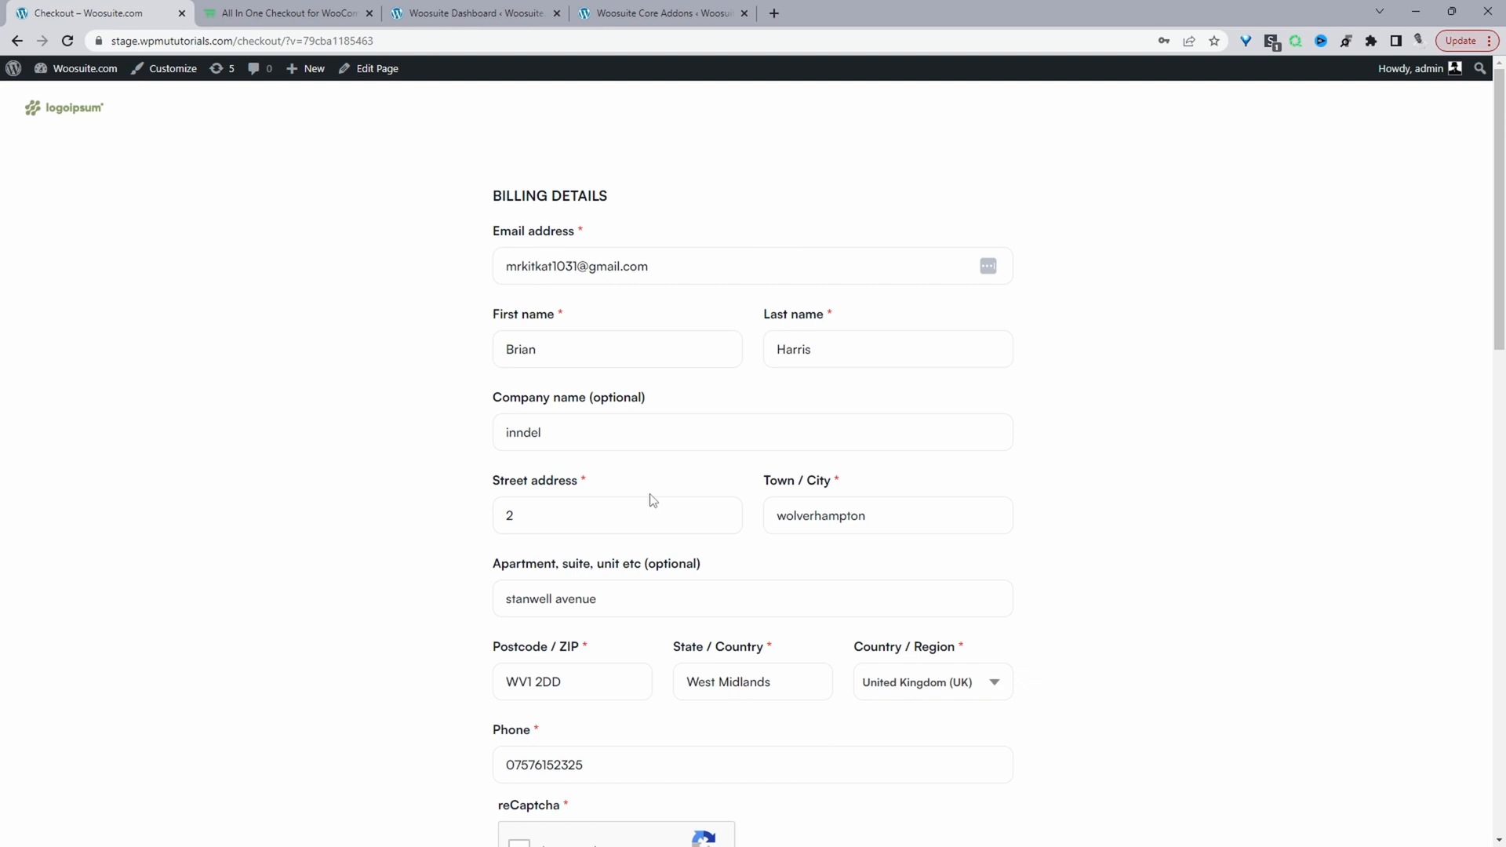
# Fill in the billing street address by choosing one of the suggested New York addresses.
pyautogui.click(626, 519)
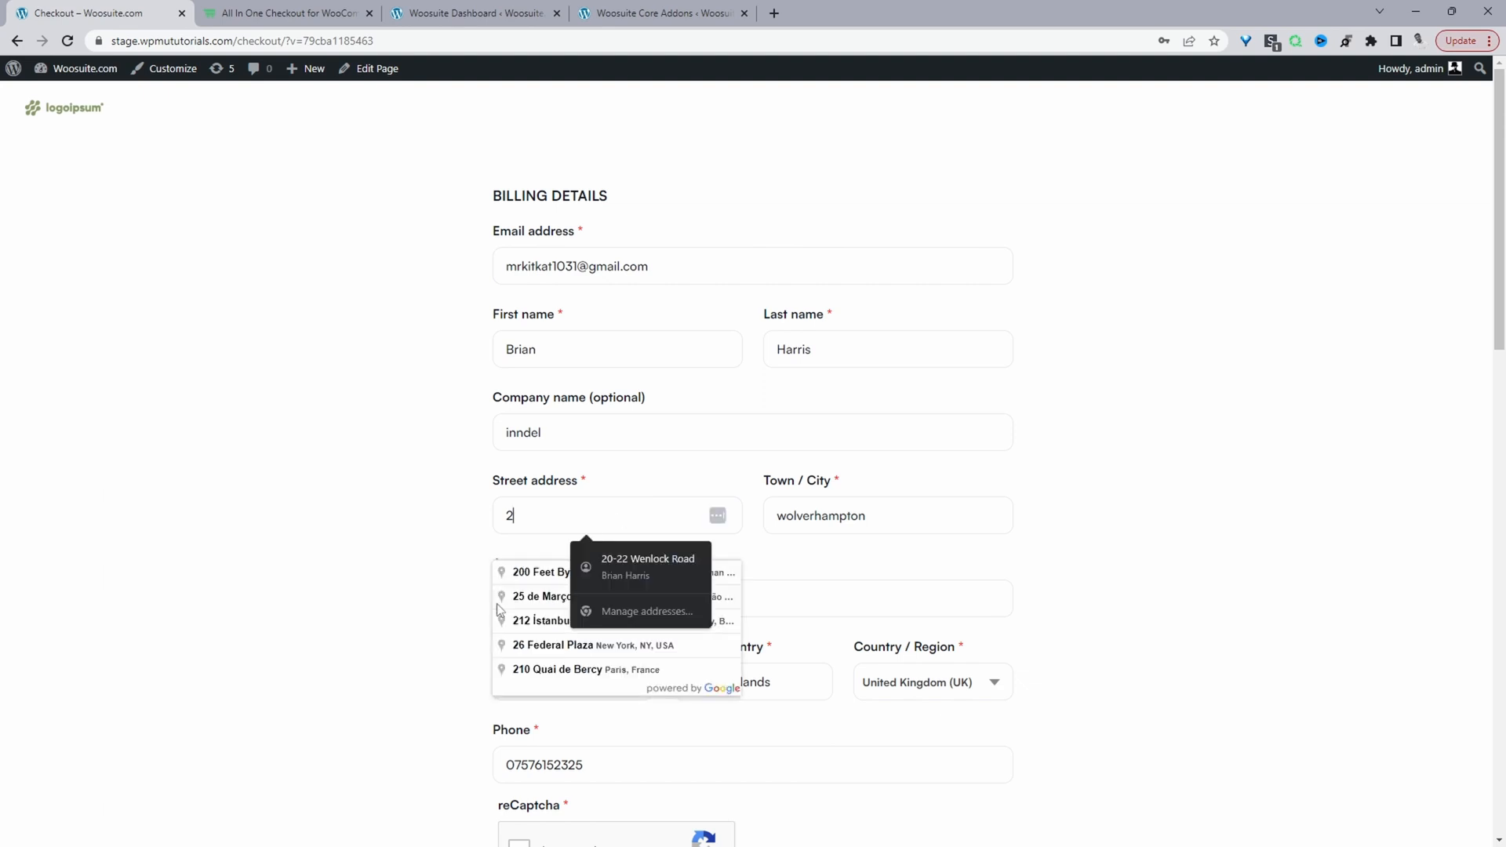
pyautogui.click(554, 648)
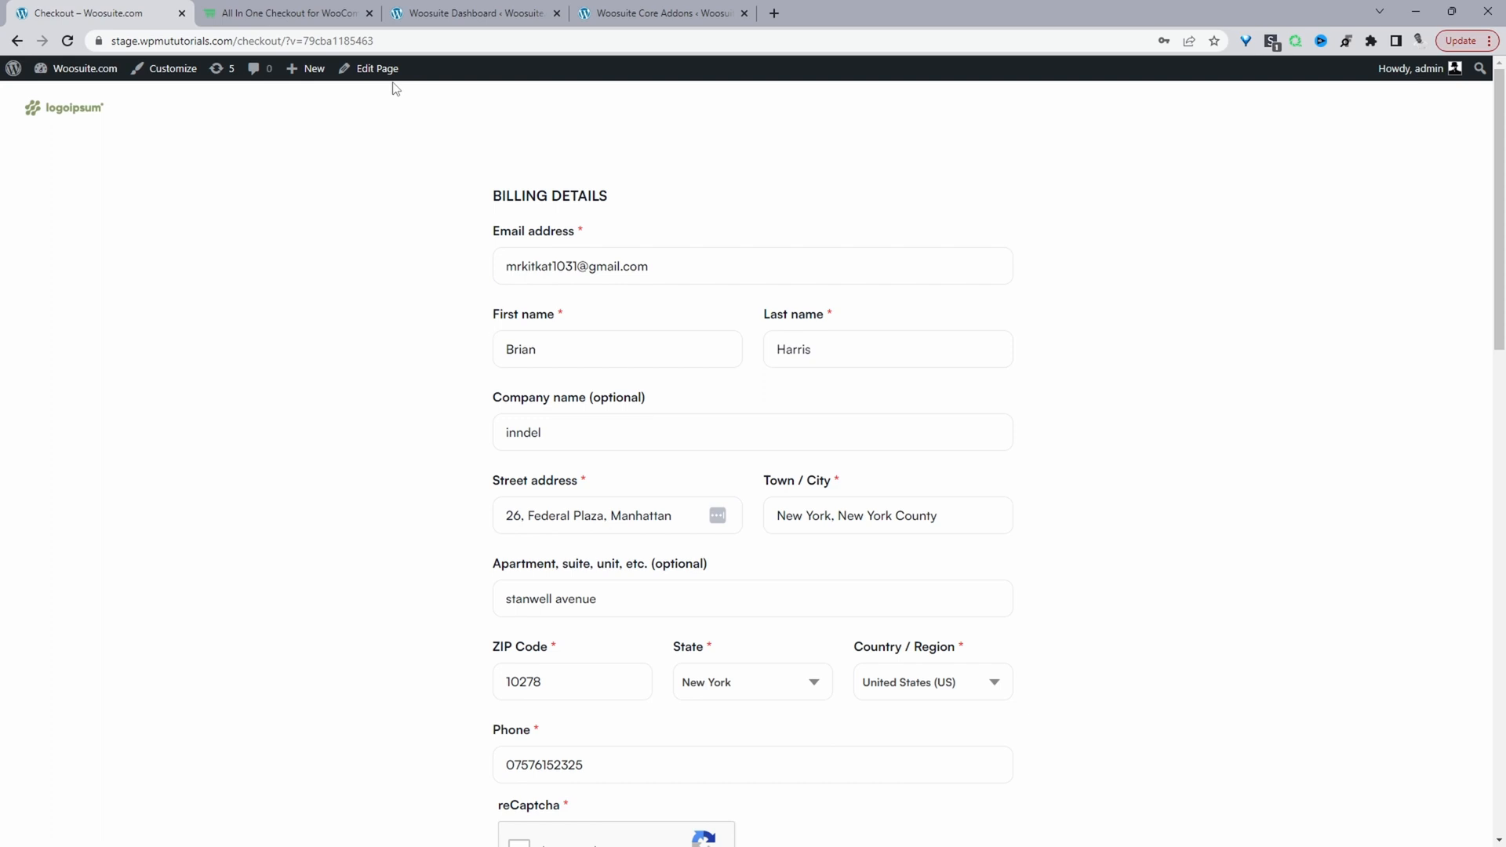
# Open the Woosuite add-ons page in the WordPress admin and check the status of All in One Checkout and its Pro add-on.
pyautogui.click(284, 7)
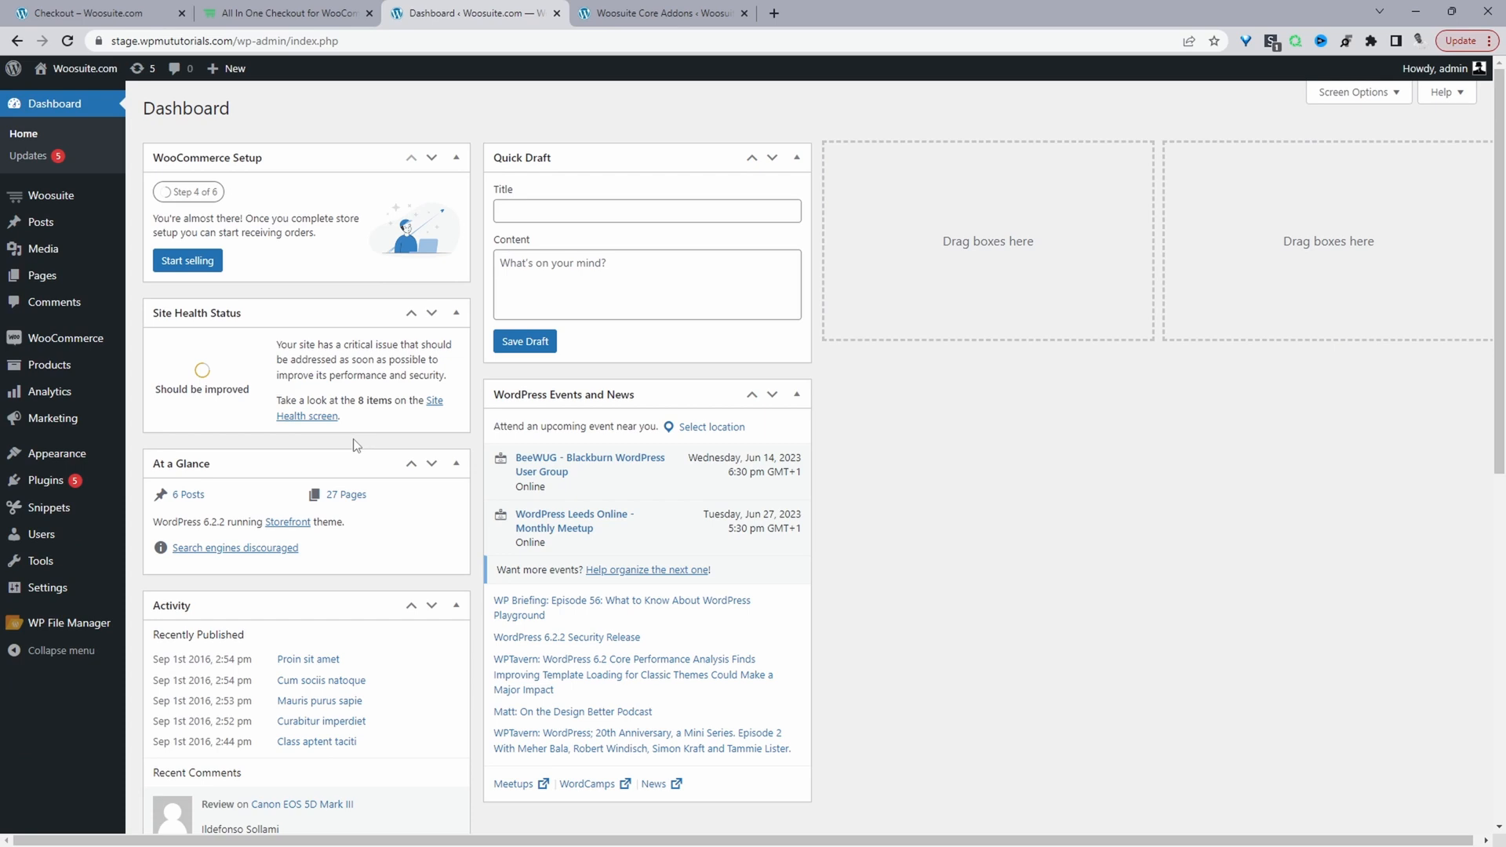
pyautogui.moveTo(48, 481)
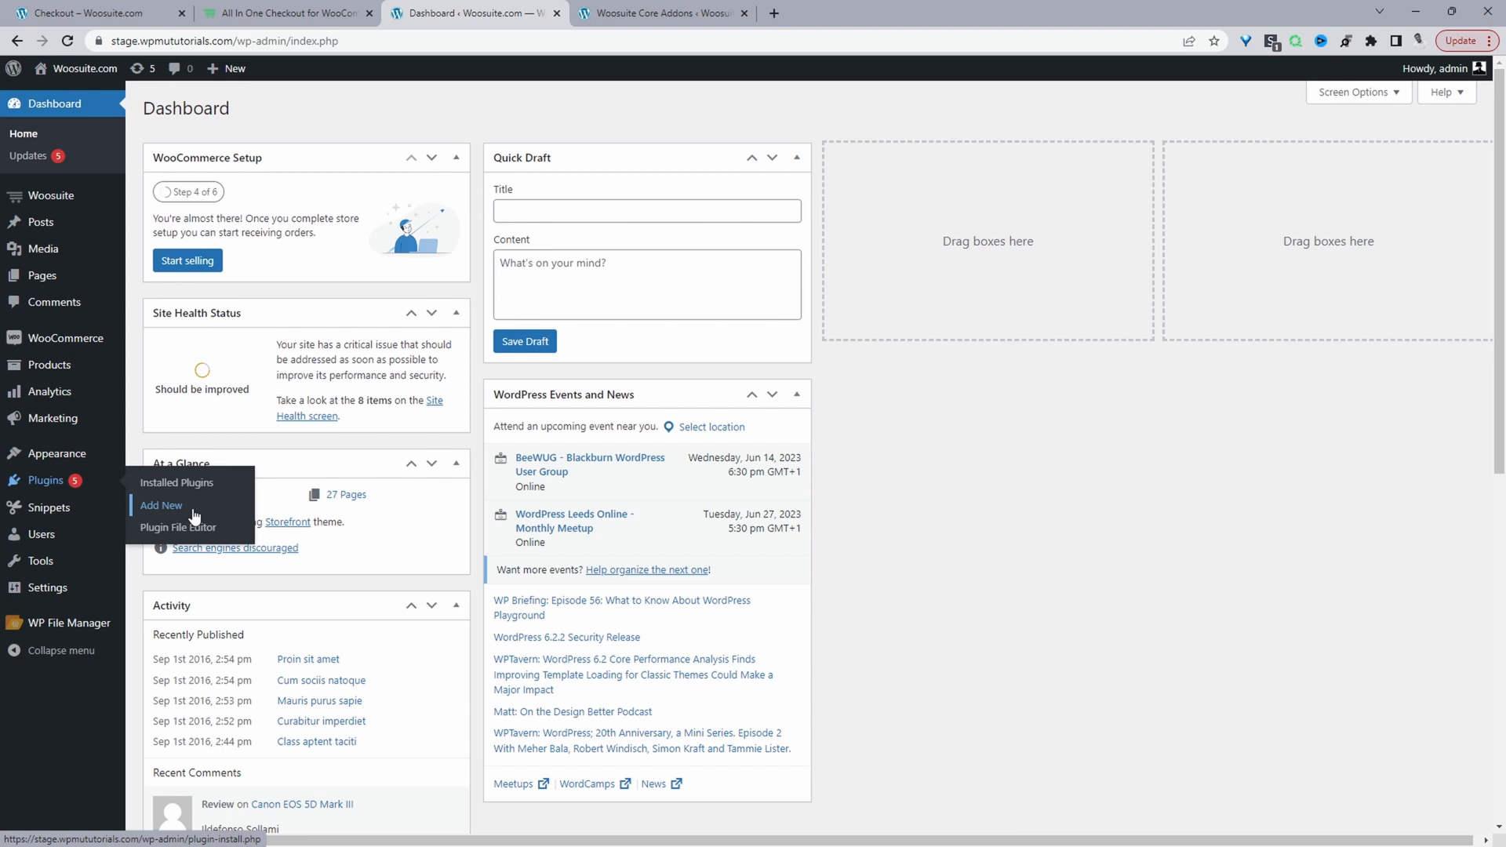
pyautogui.moveTo(54, 207)
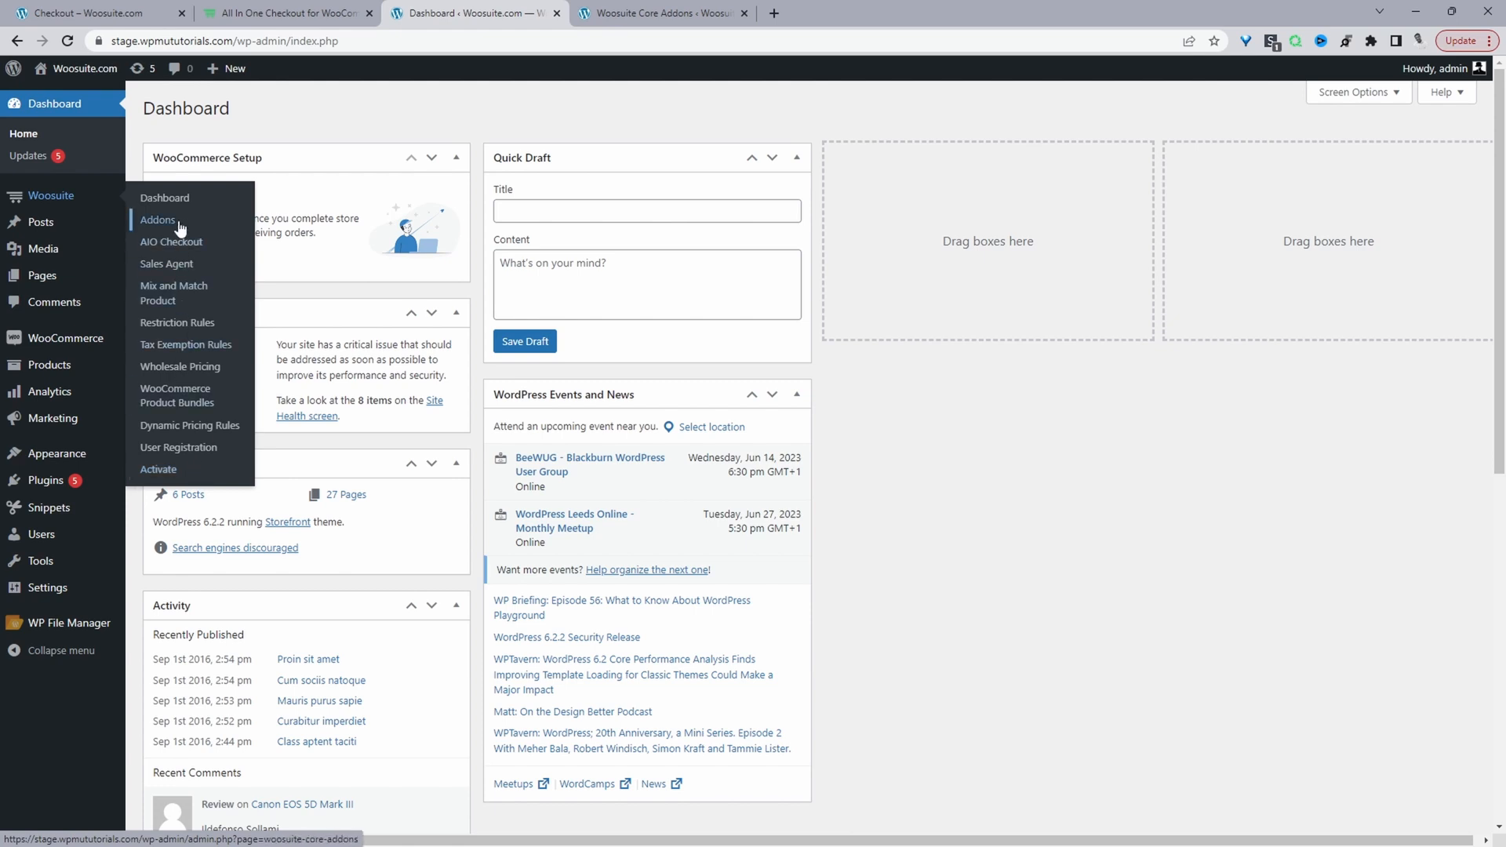
pyautogui.click(180, 227)
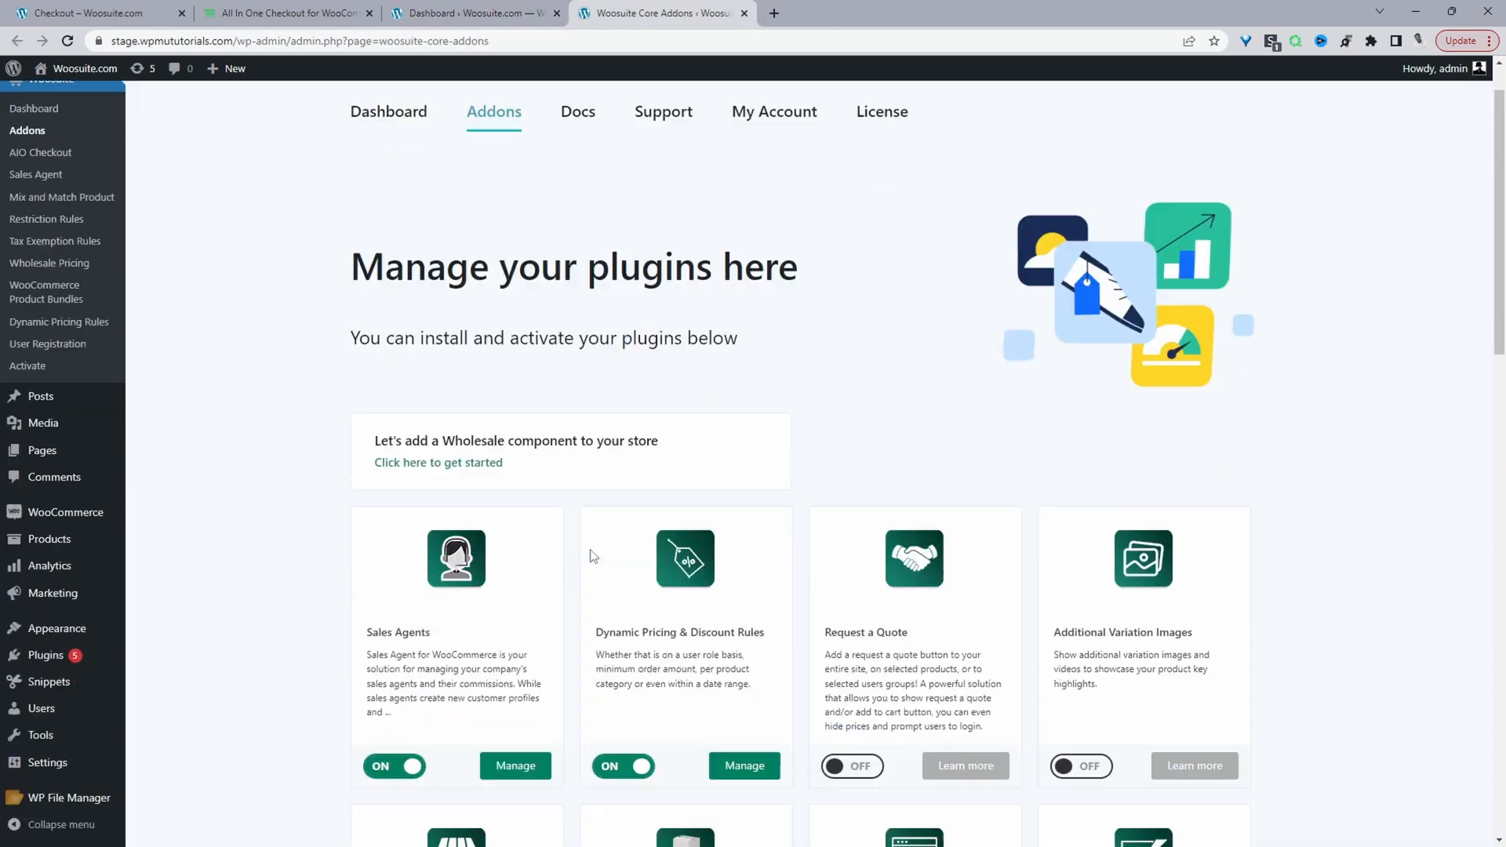
pyautogui.scroll(-10, 594, 557)
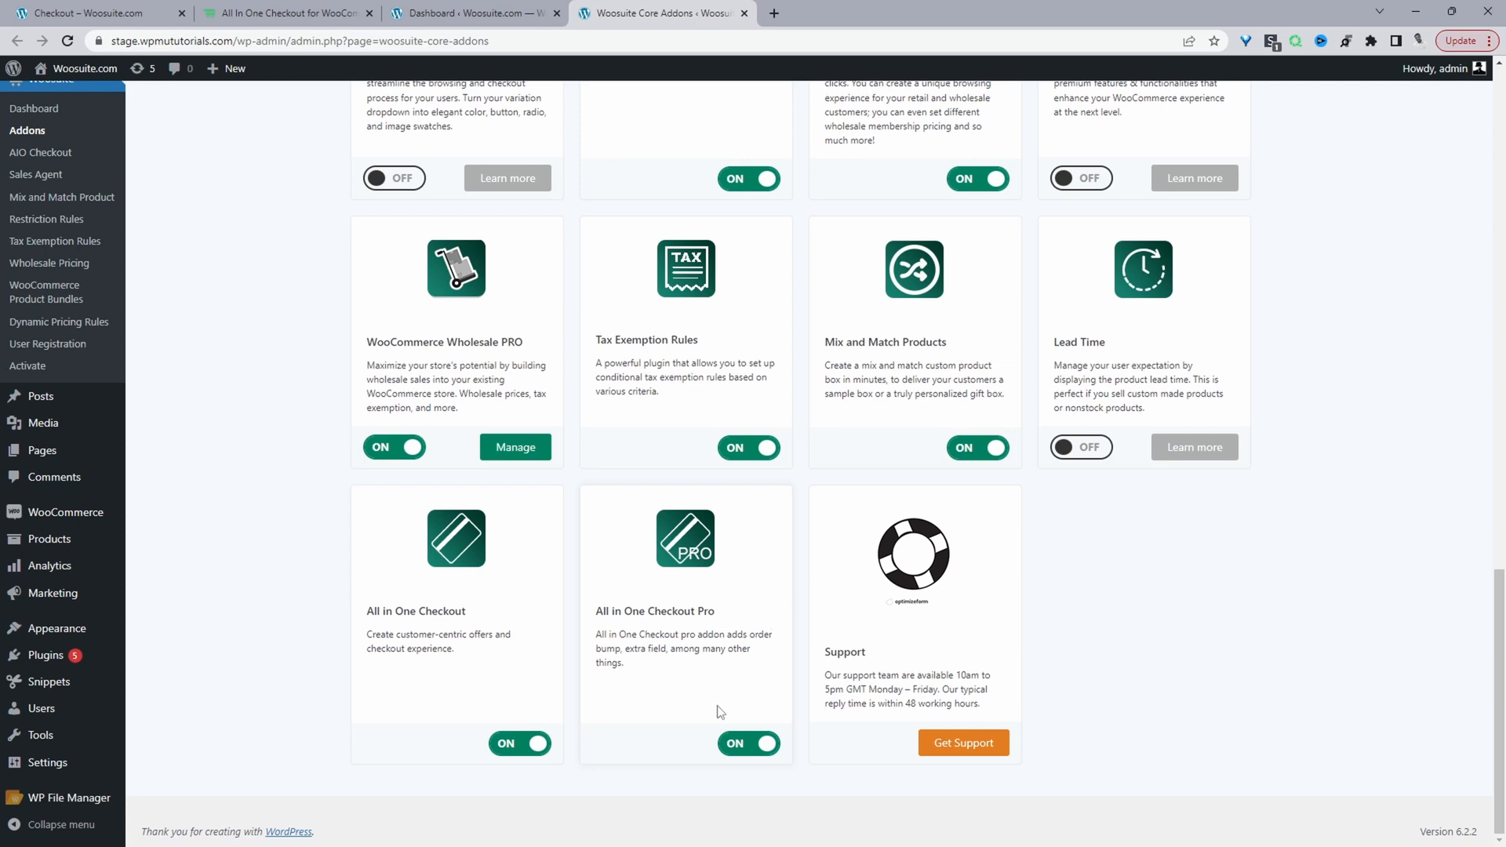
pyautogui.scroll(4, 569, 545)
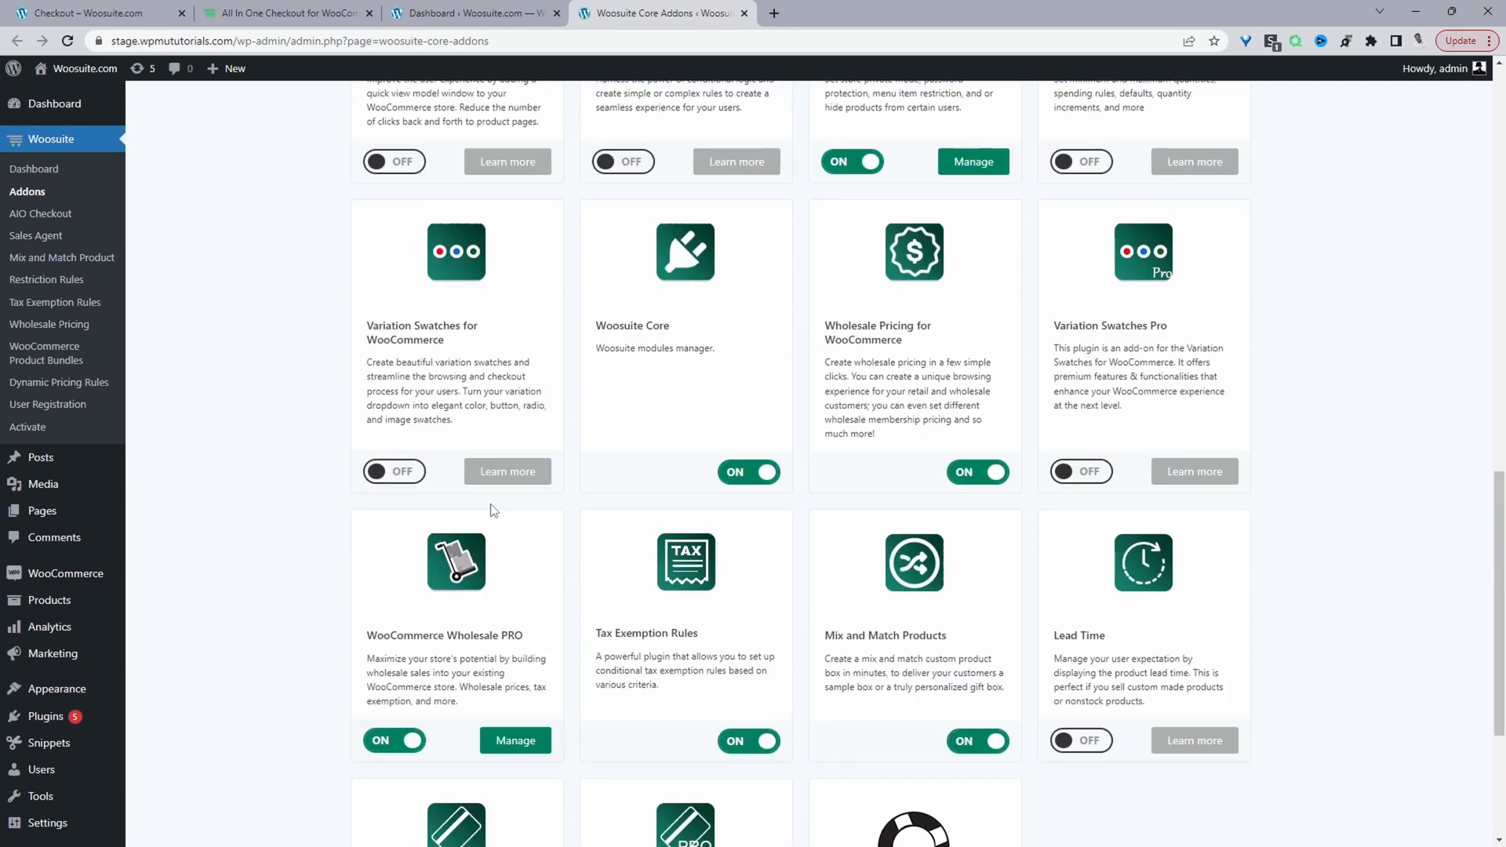
# Open the mini cart settings of All in One Checkout.
pyautogui.click(56, 213)
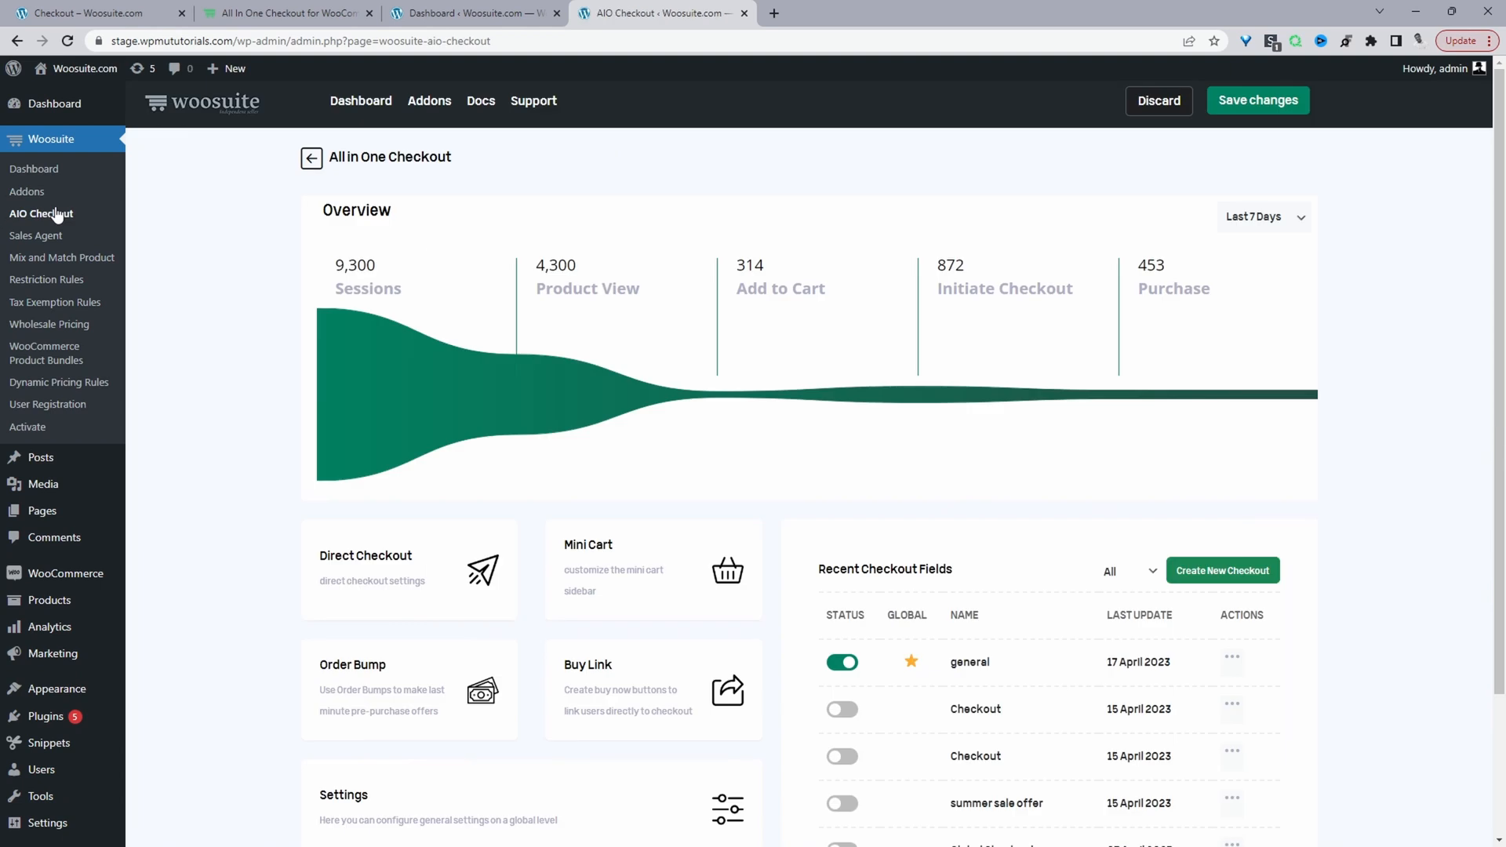
pyautogui.scroll(-1, 787, 434)
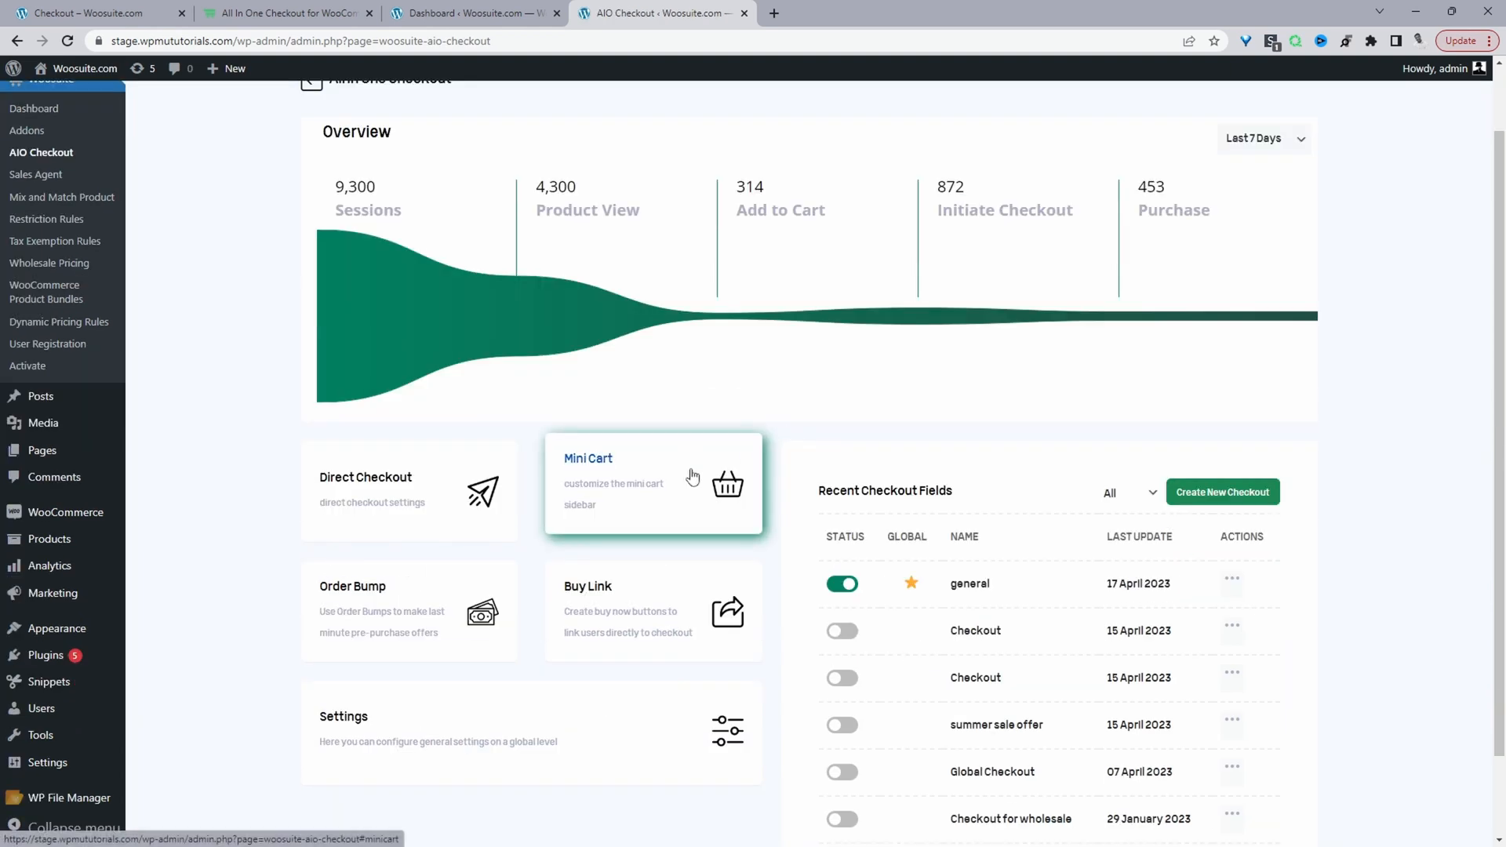
pyautogui.click(622, 493)
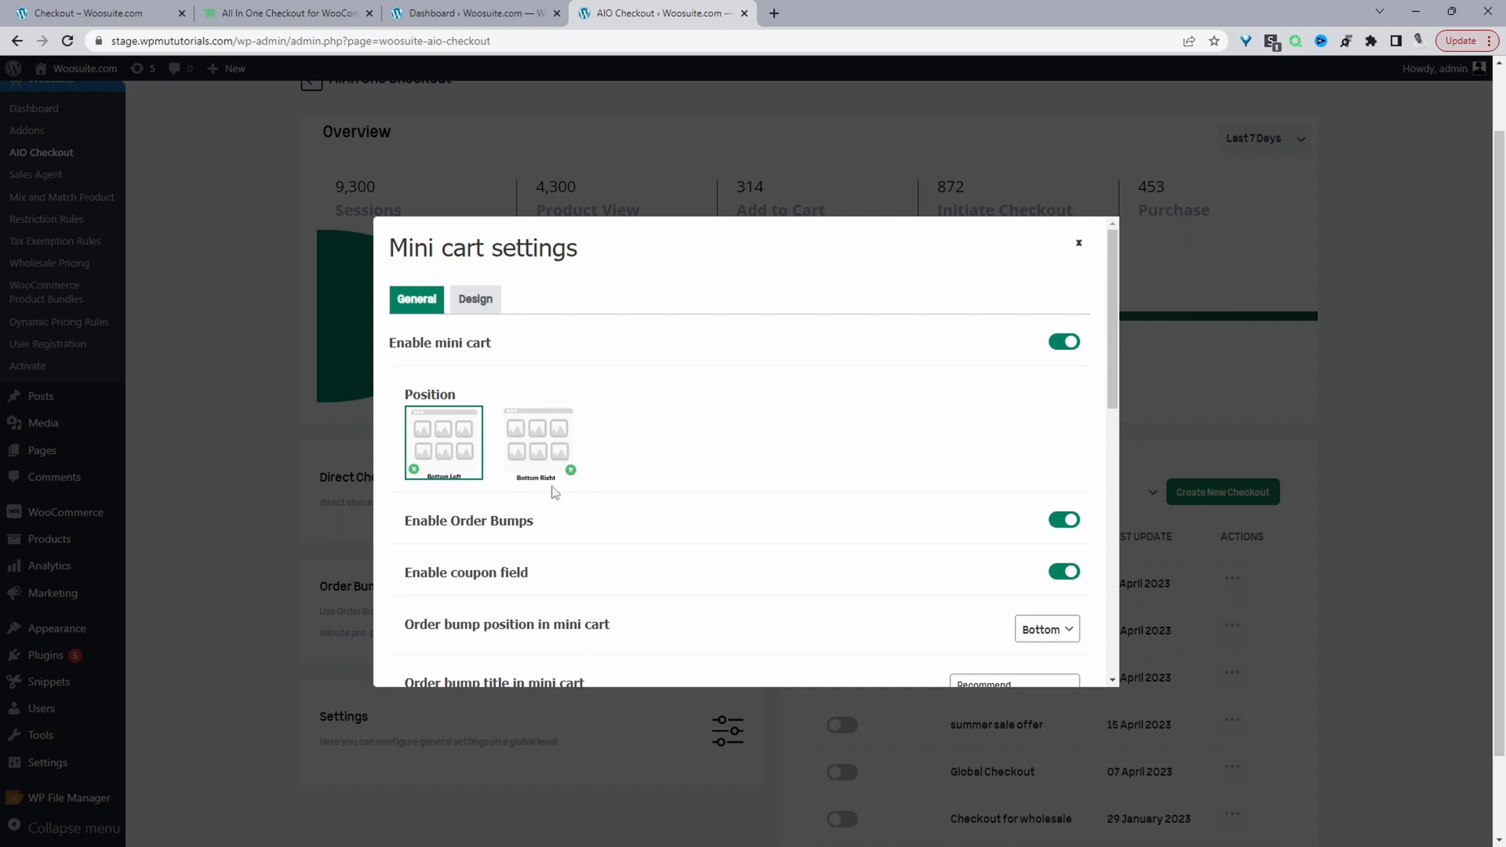
# Examine the mini cart's coupon field option and its order bump position, title and discounted price options.
pyautogui.scroll(-2, 554, 492)
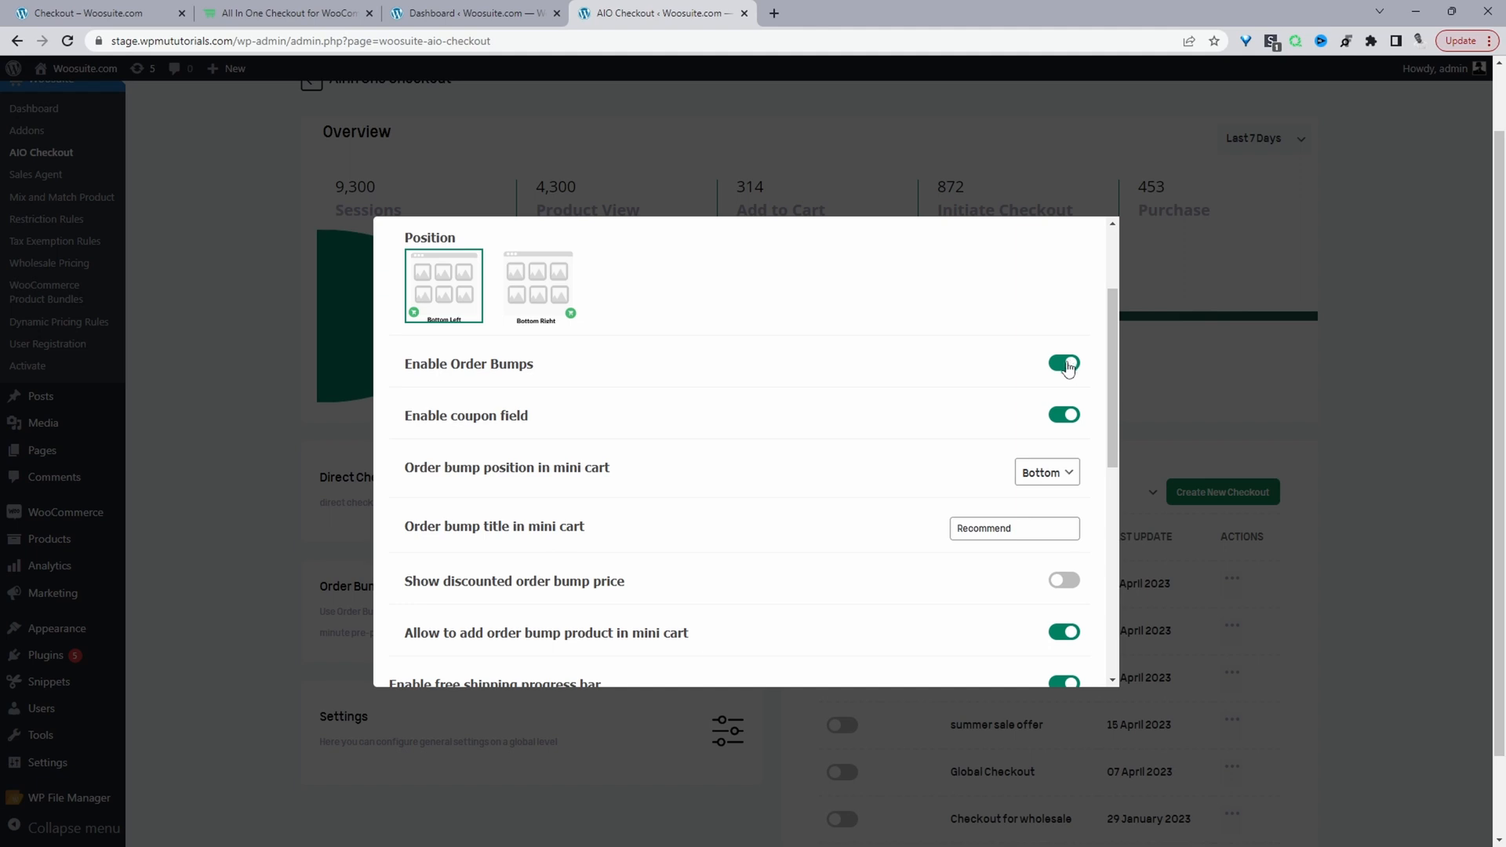
pyautogui.click(1062, 422)
pyautogui.click(1061, 423)
pyautogui.click(1027, 473)
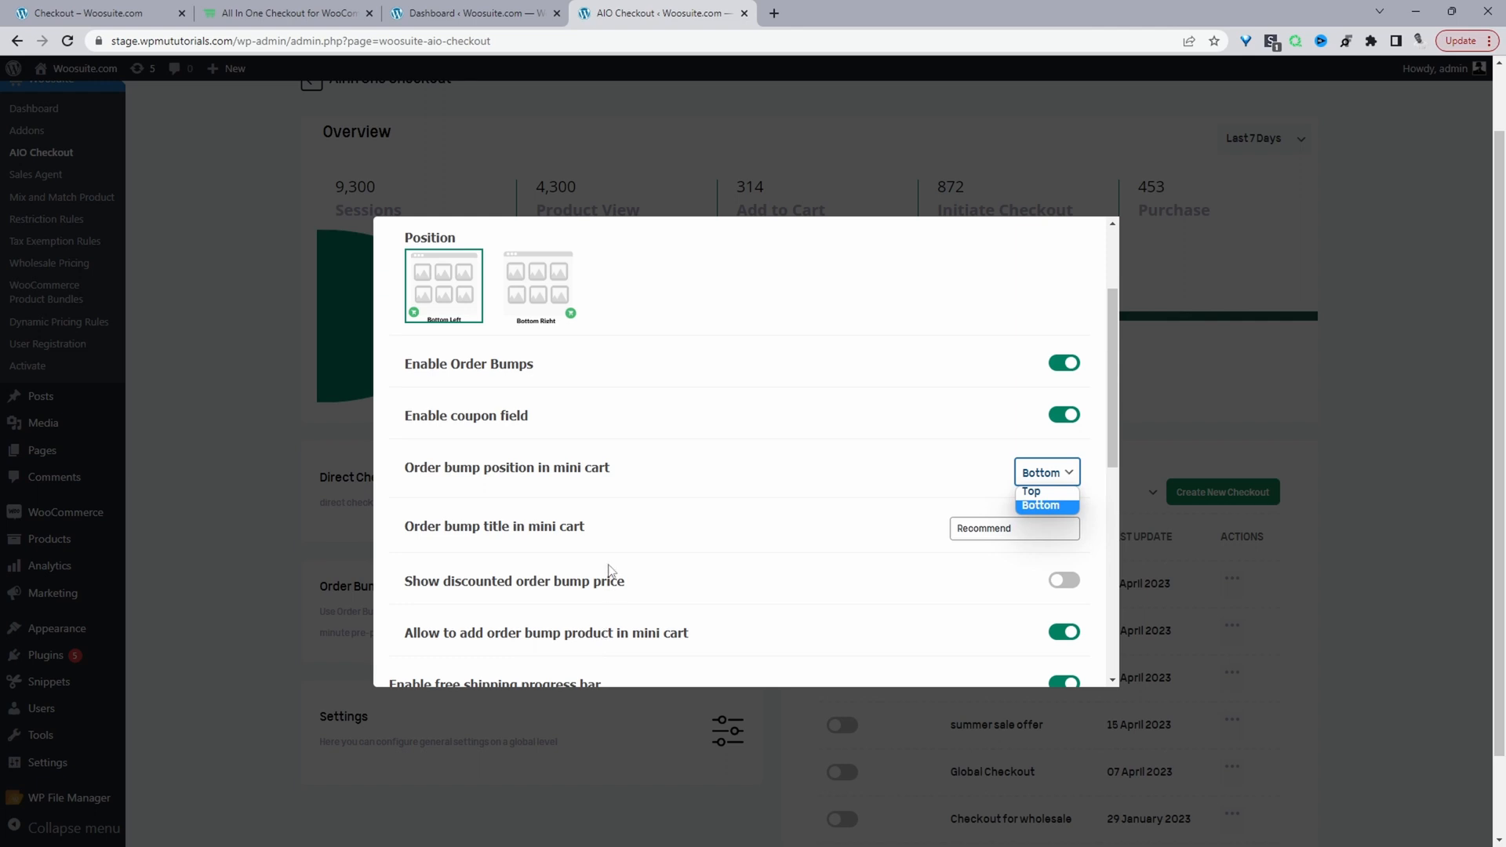
pyautogui.scroll(-1, 612, 561)
pyautogui.moveTo(1018, 448); pyautogui.dragTo(912, 457)
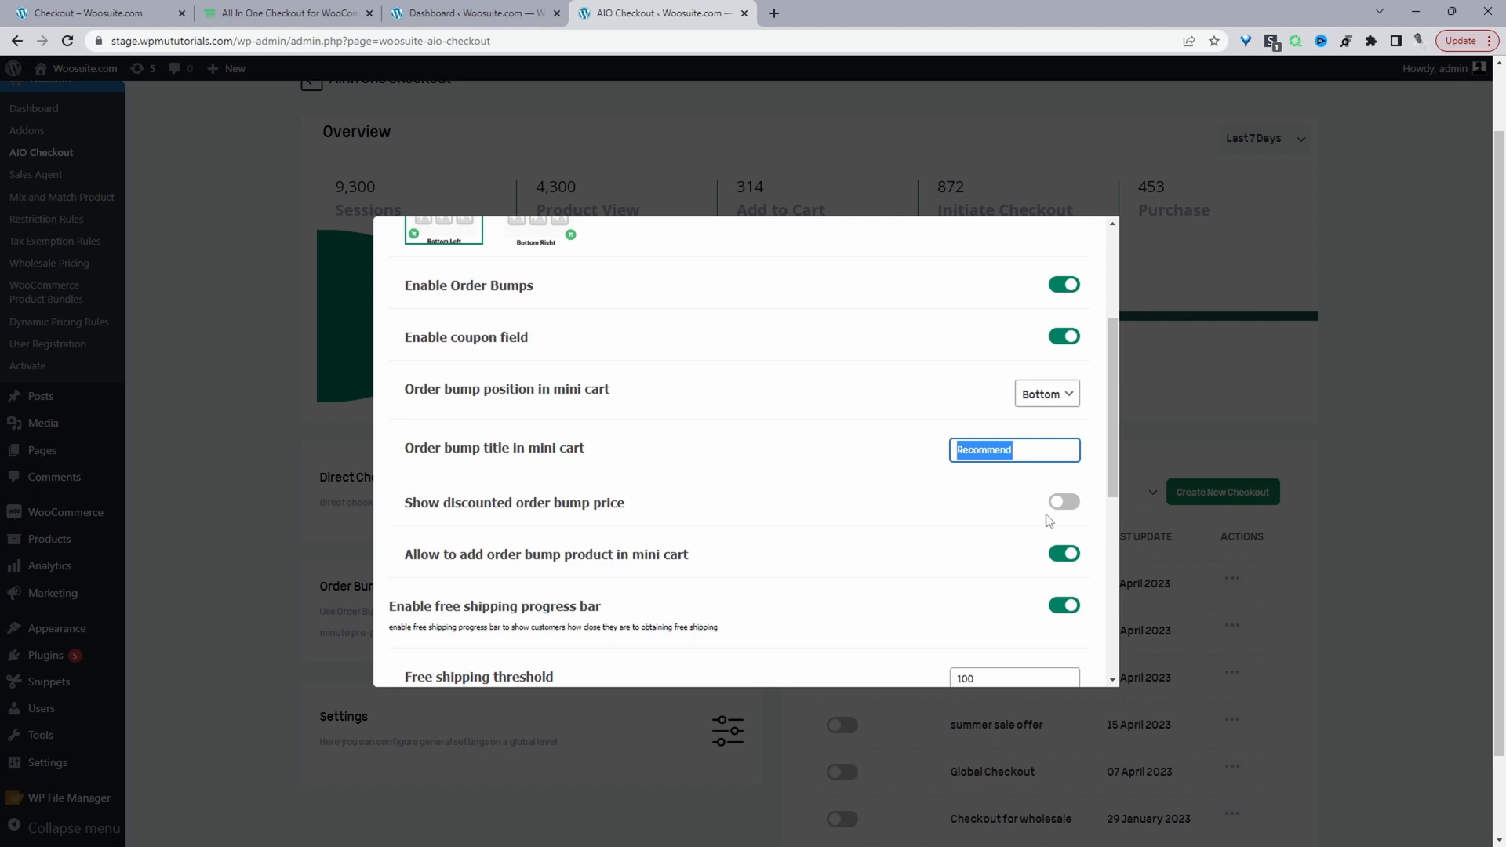
pyautogui.click(1071, 504)
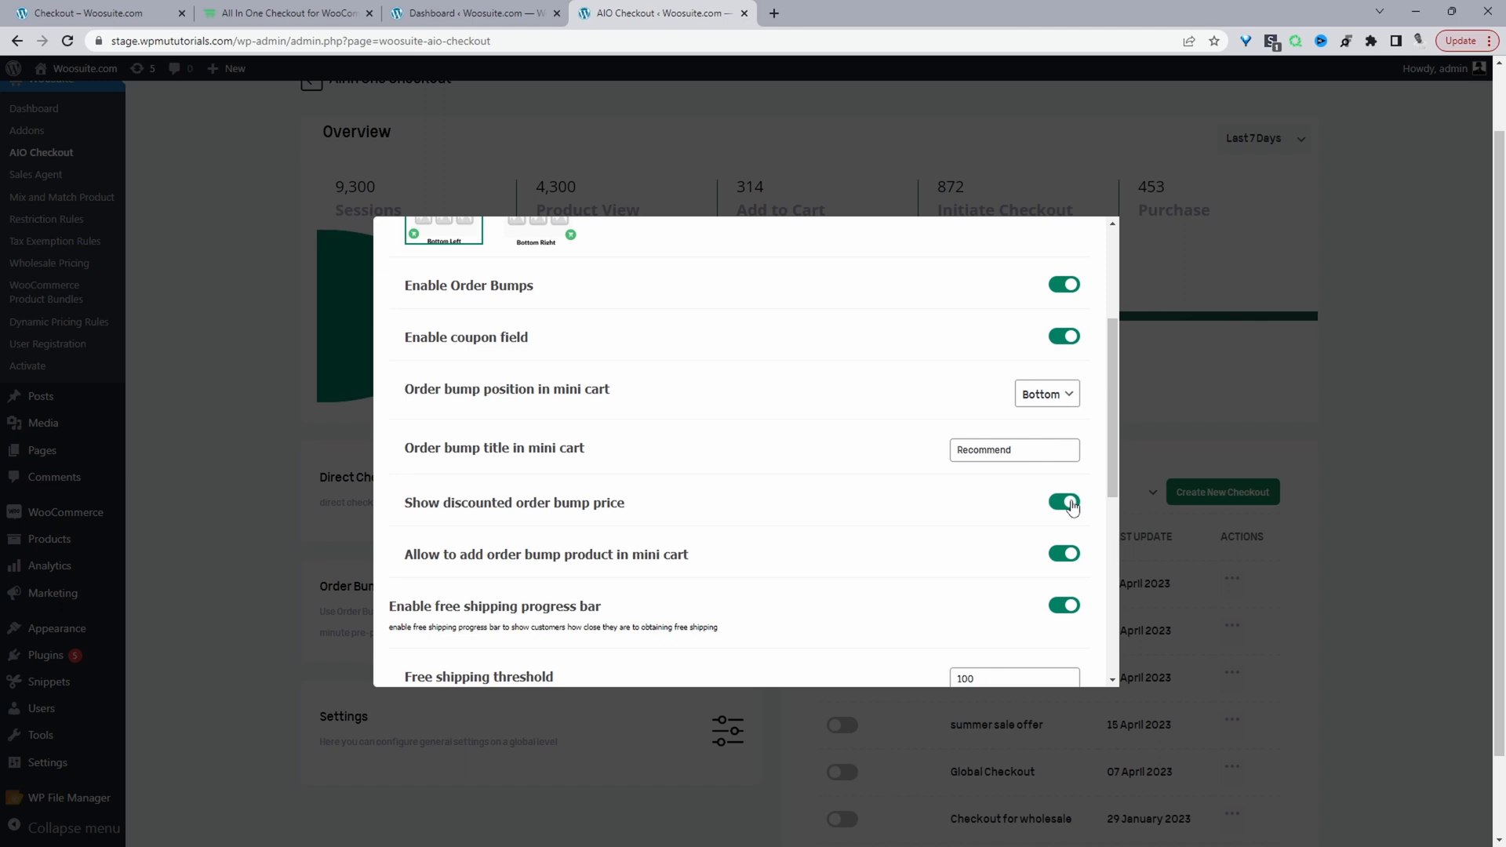
pyautogui.click(1073, 505)
# Review the mini cart's free shipping progress bar, threshold and message settings, down to the automatic opening option.
pyautogui.scroll(-1, 986, 518)
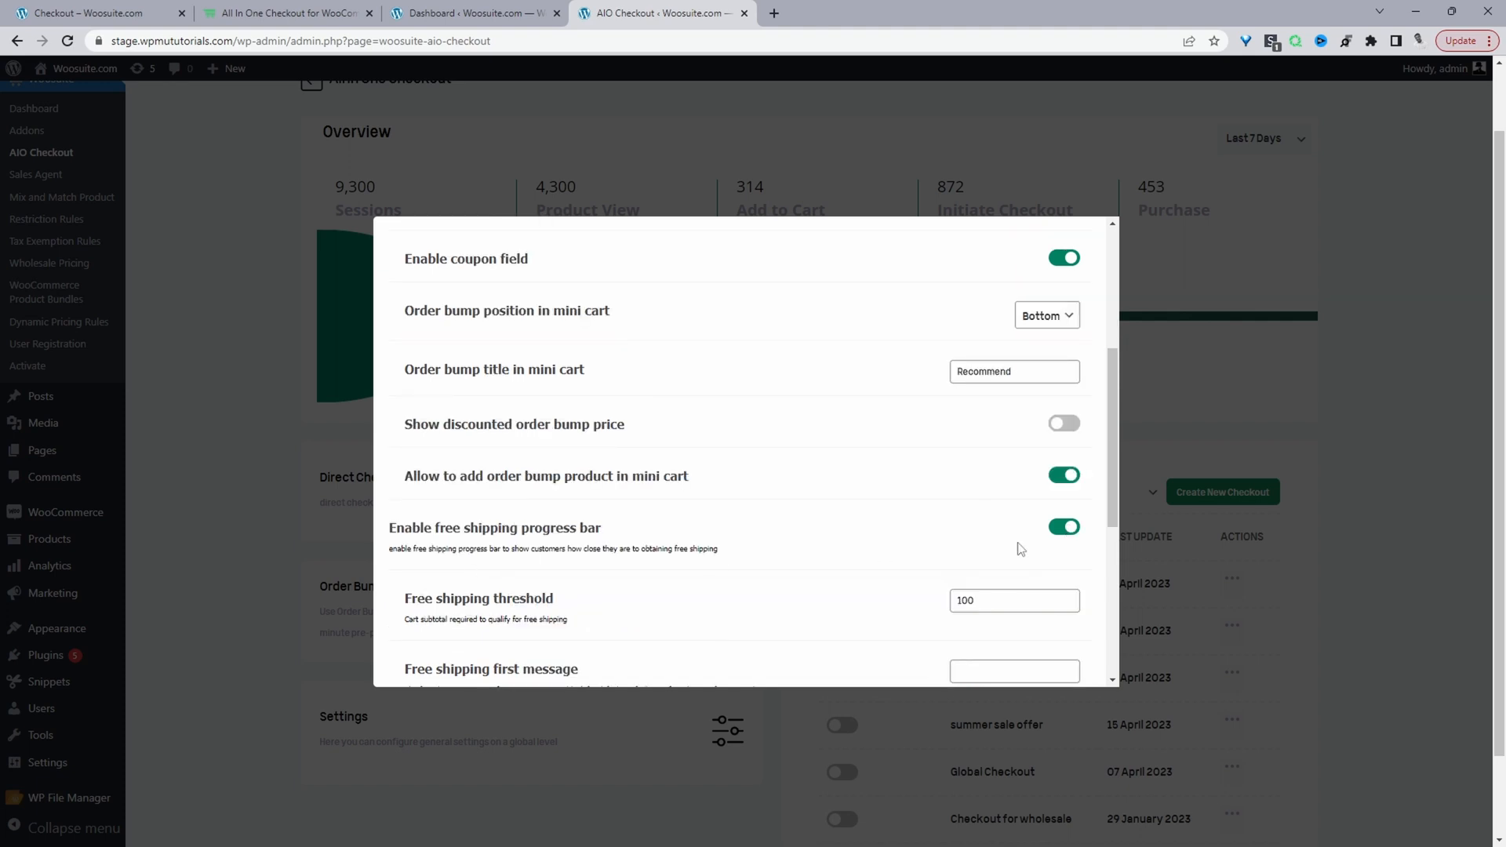
pyautogui.scroll(-2, 1028, 550)
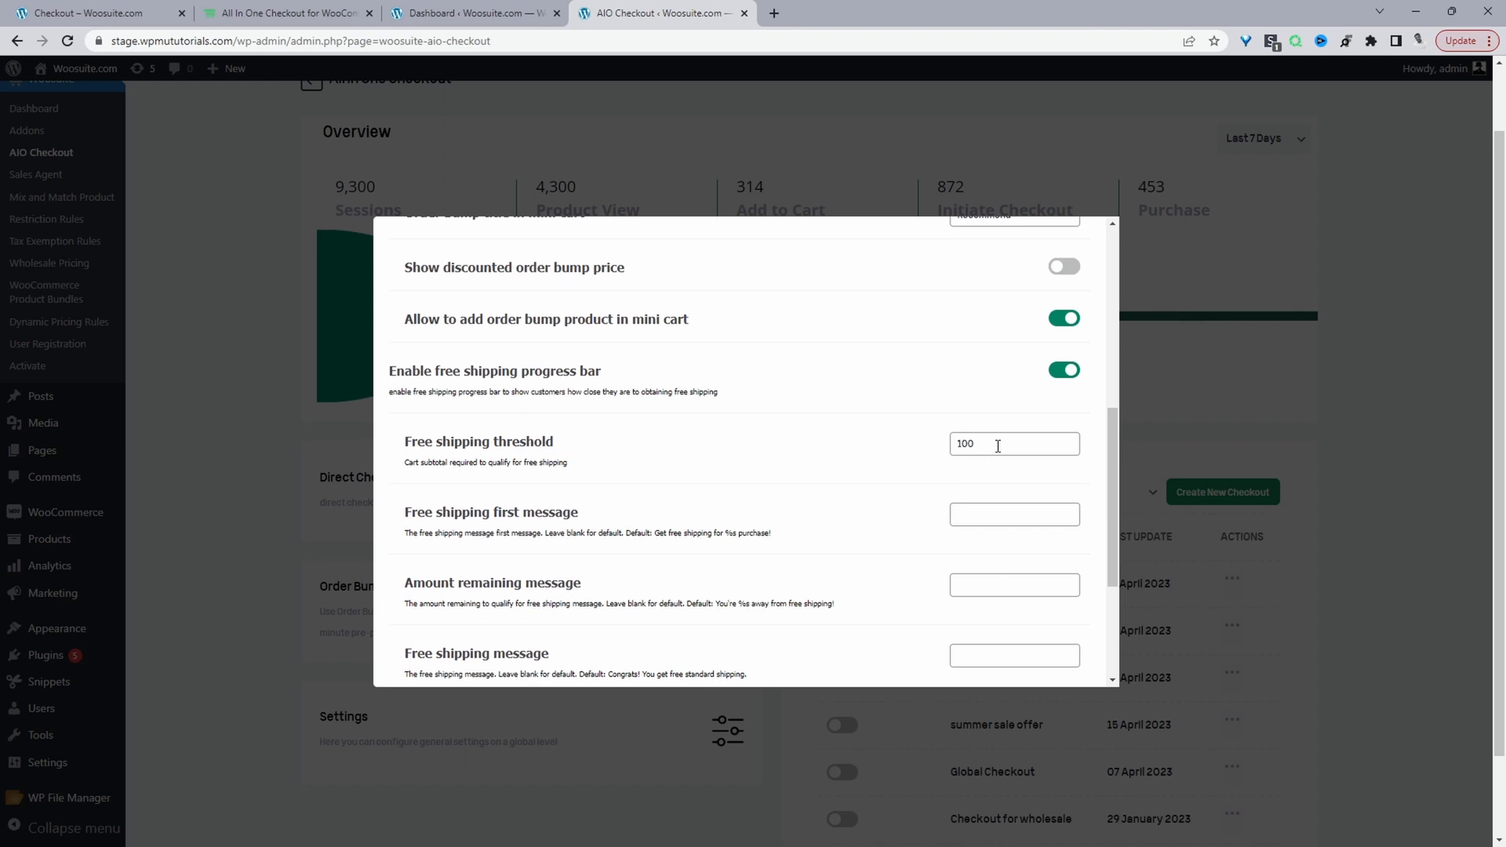
pyautogui.scroll(-1, 997, 445)
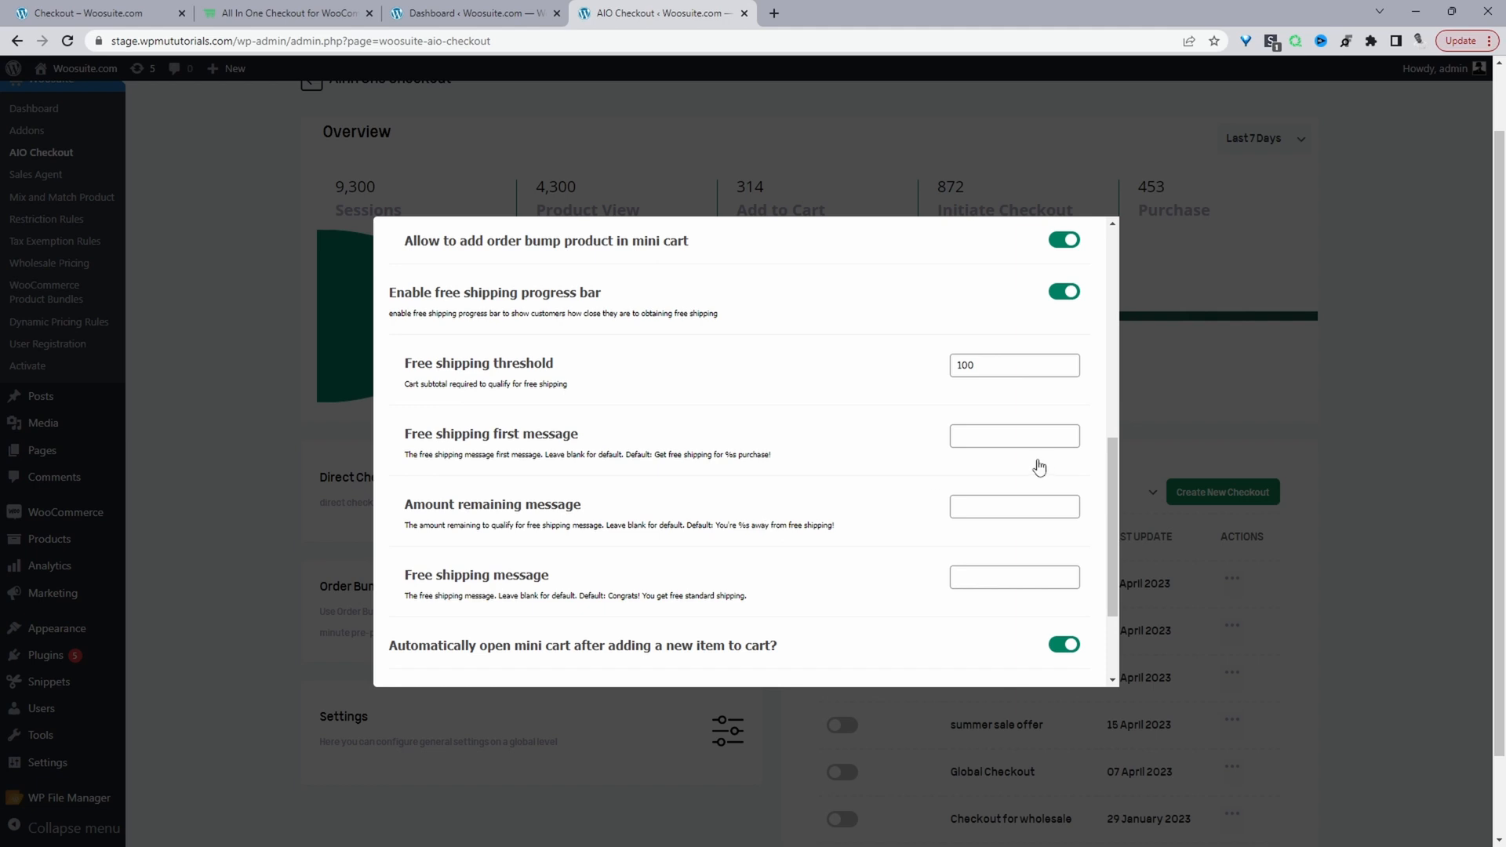
pyautogui.scroll(-2, 706, 486)
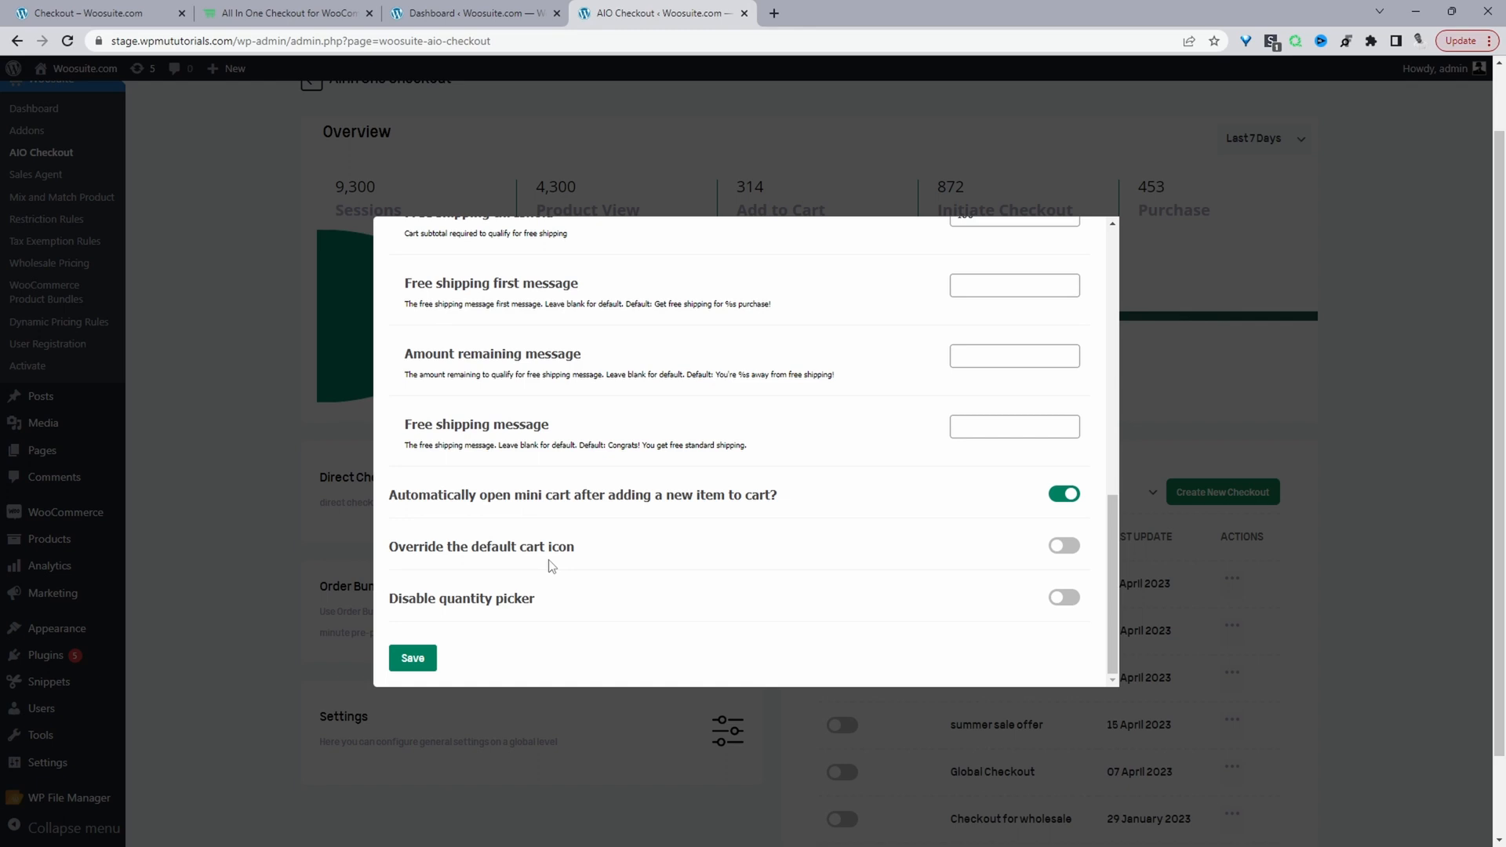
# Try the default cart icon override with its cart icon ID or class field, and turn the override back off.
pyautogui.click(1064, 546)
pyautogui.scroll(-2, 1020, 525)
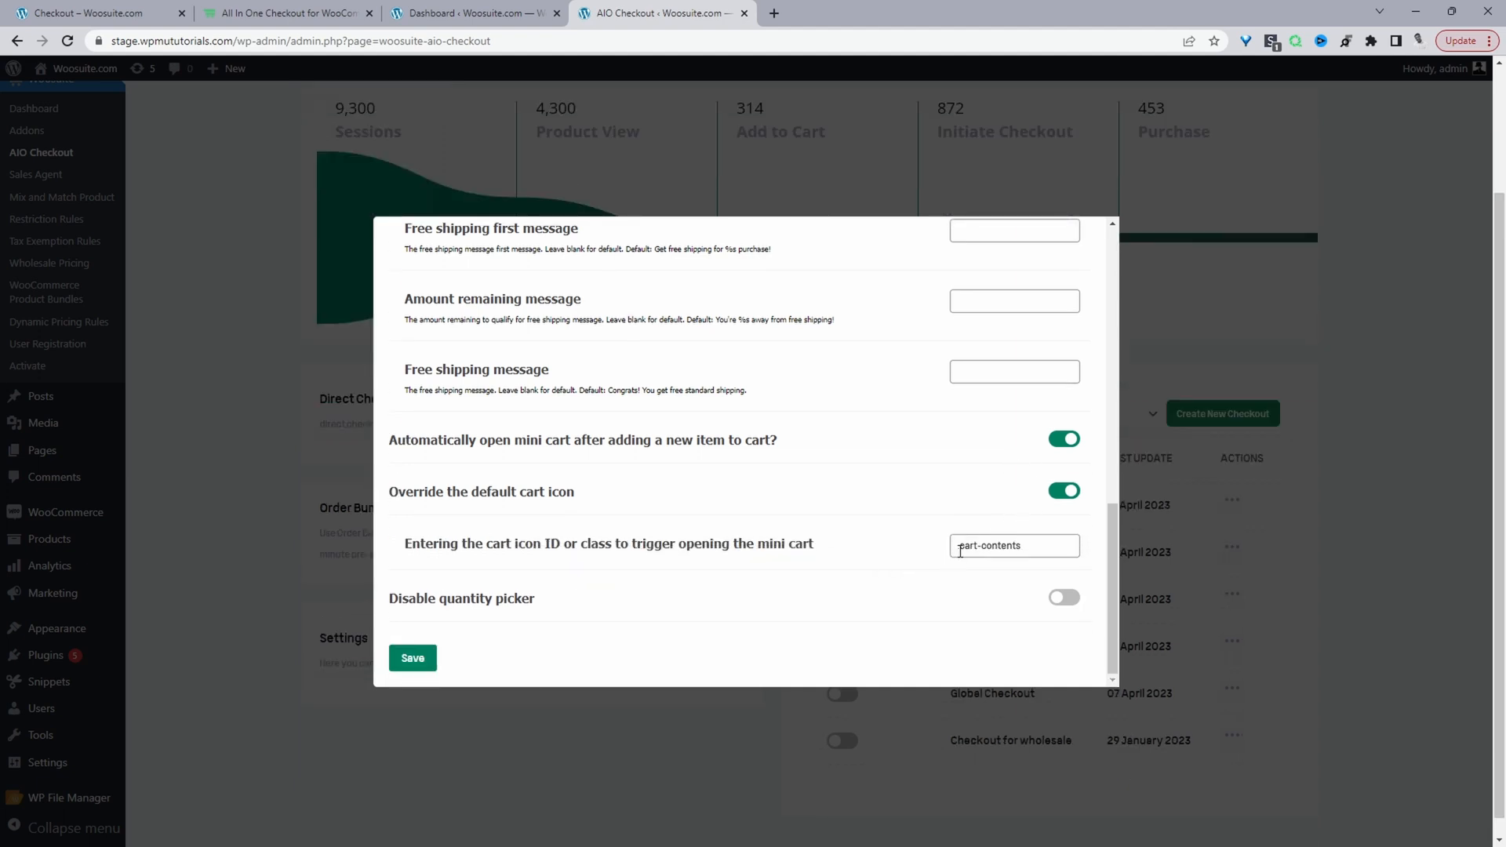
pyautogui.moveTo(958, 546); pyautogui.dragTo(1046, 544)
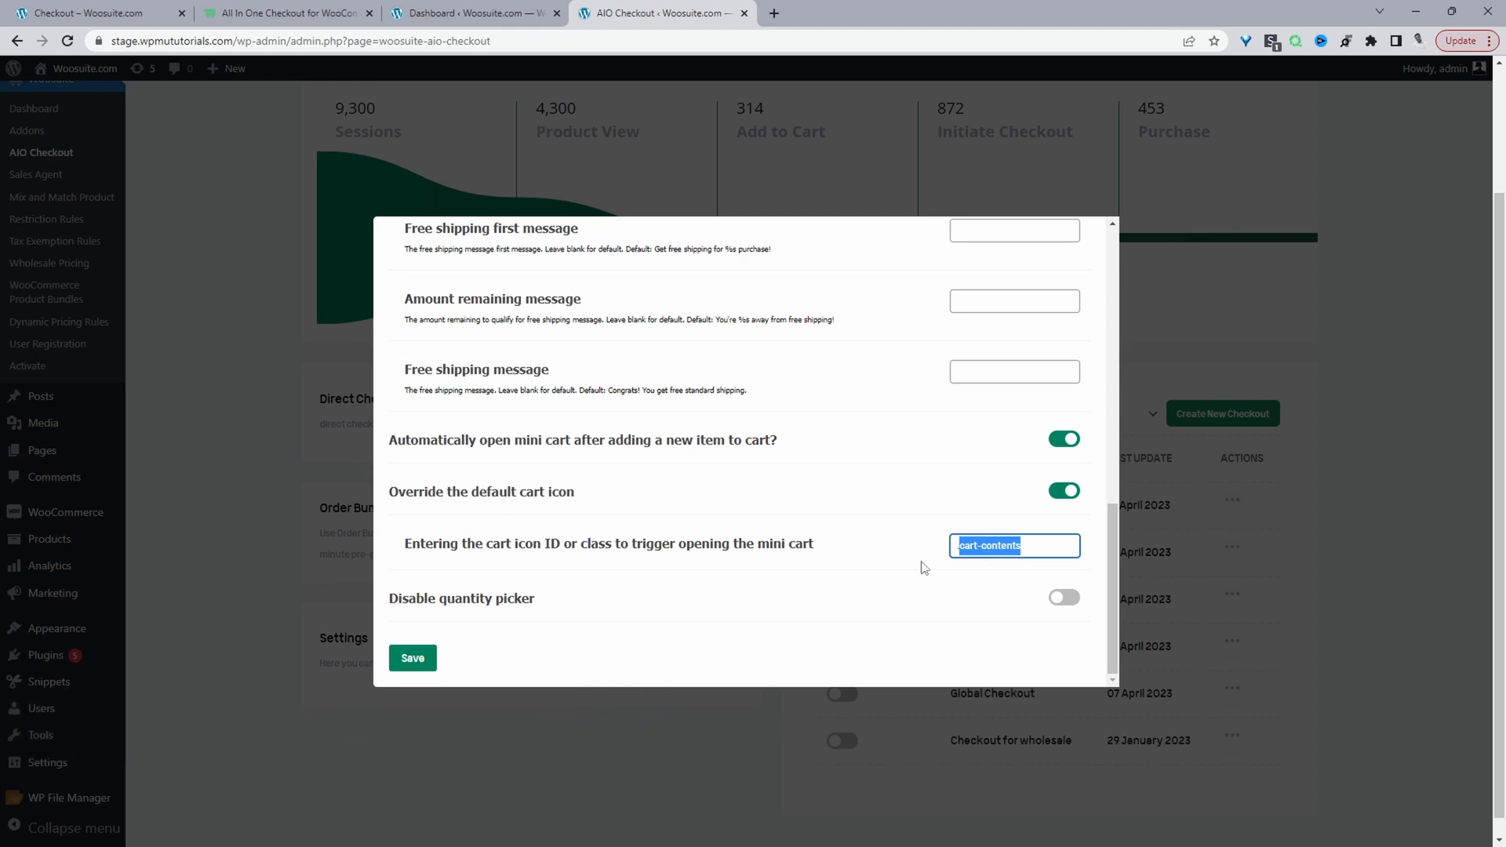
pyautogui.click(1067, 492)
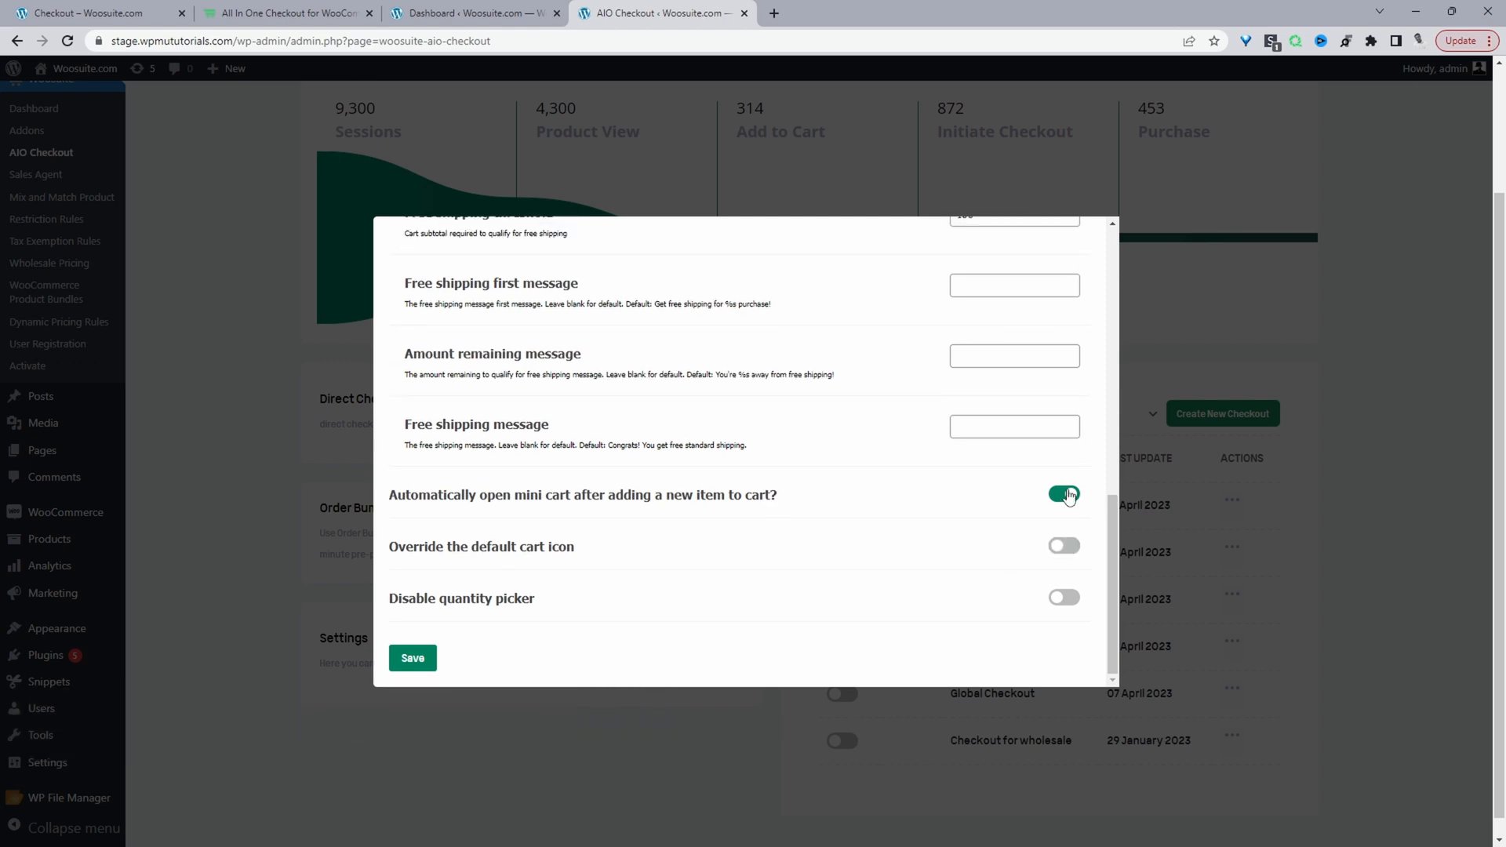
pyautogui.click(1078, 610)
# In the mini cart's design settings, compare the cart icons and select the second one.
pyautogui.scroll(10, 509, 620)
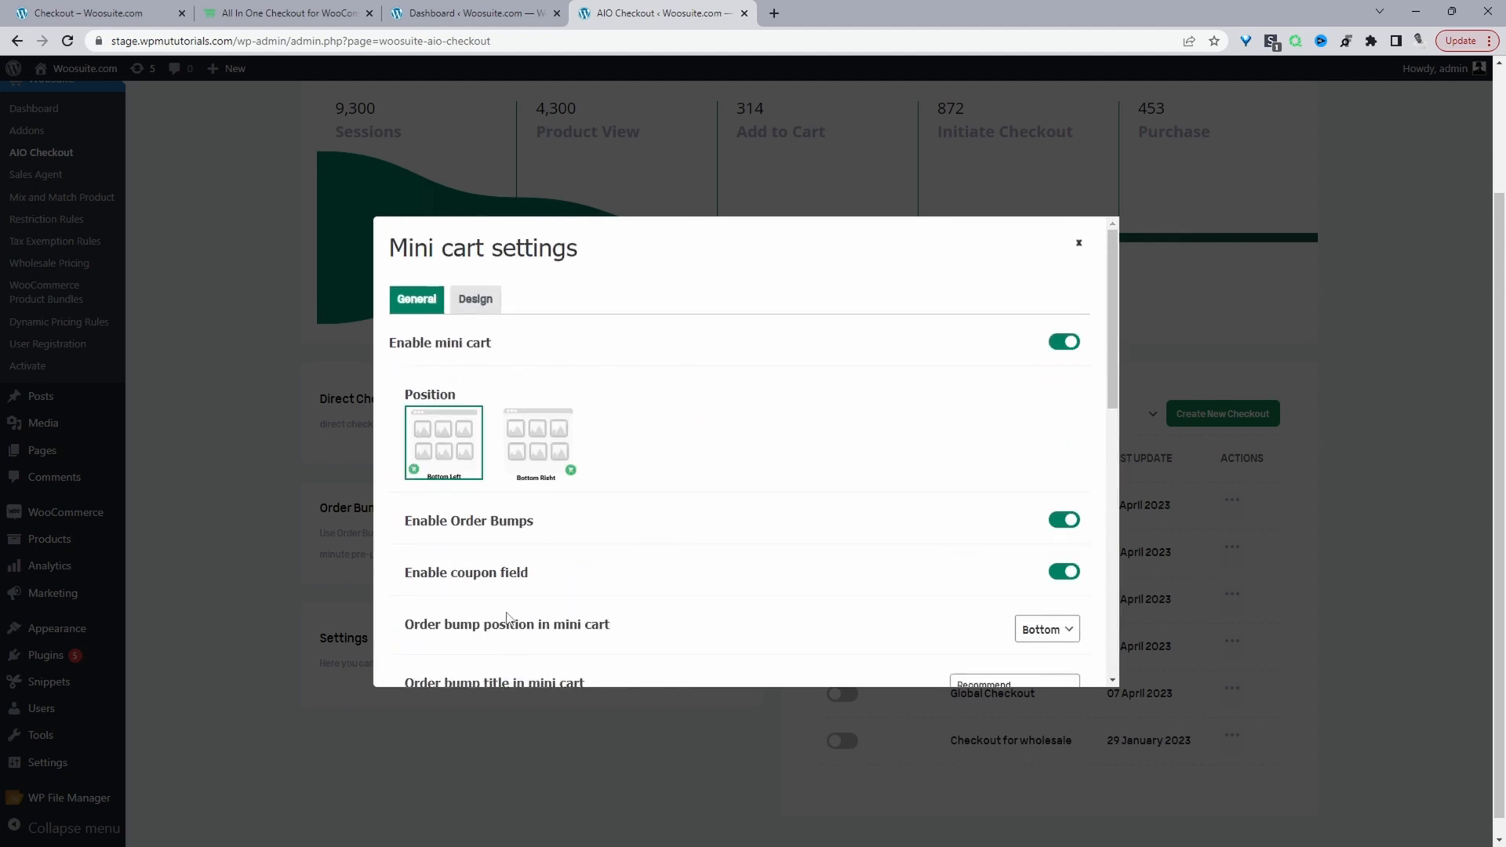
pyautogui.scroll(-5, 536, 503)
pyautogui.scroll(5, 536, 502)
pyautogui.click(475, 299)
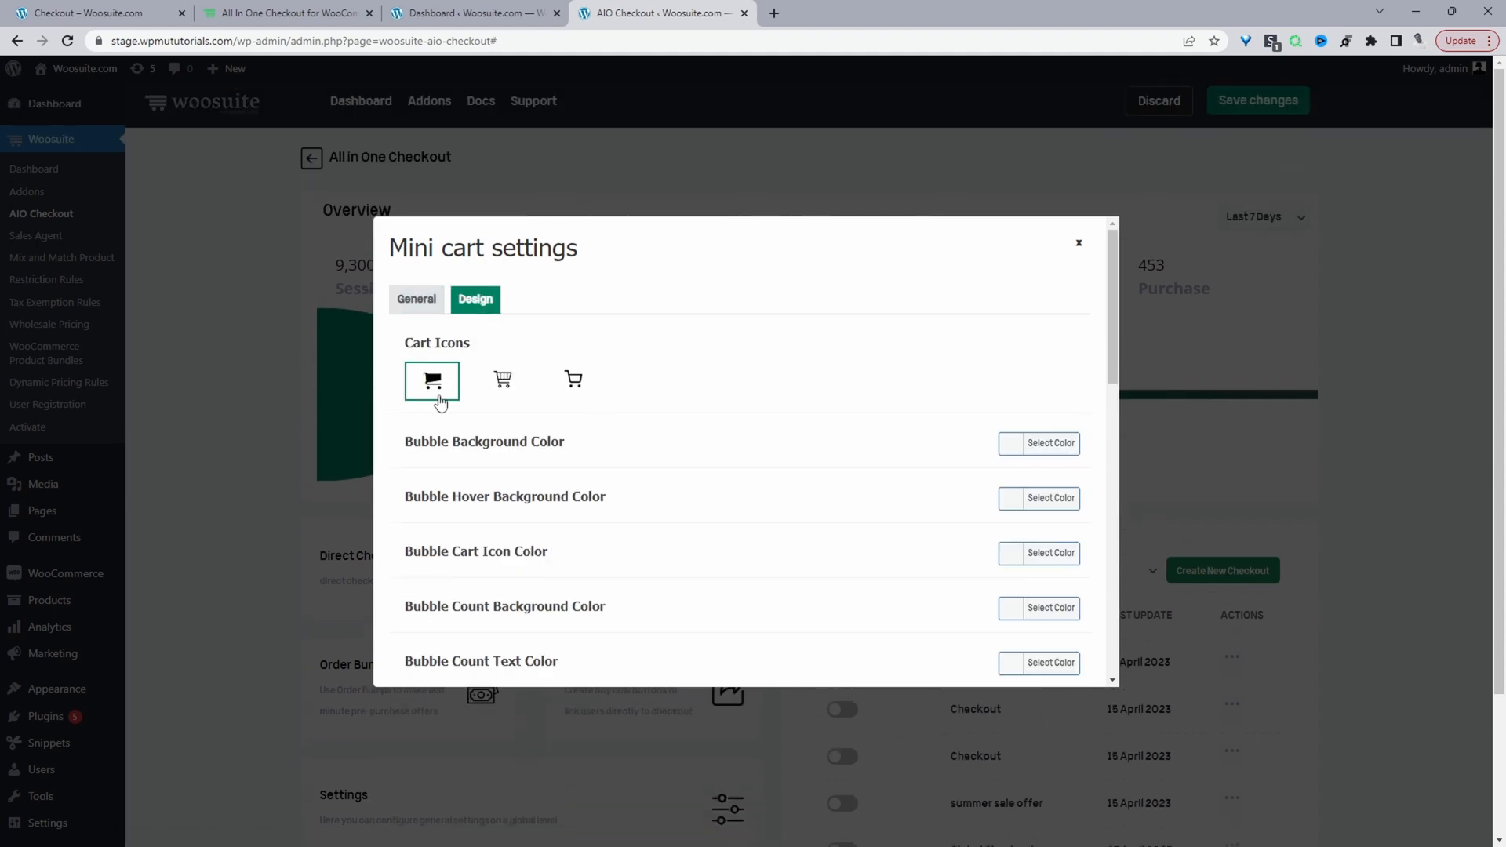
pyautogui.click(503, 384)
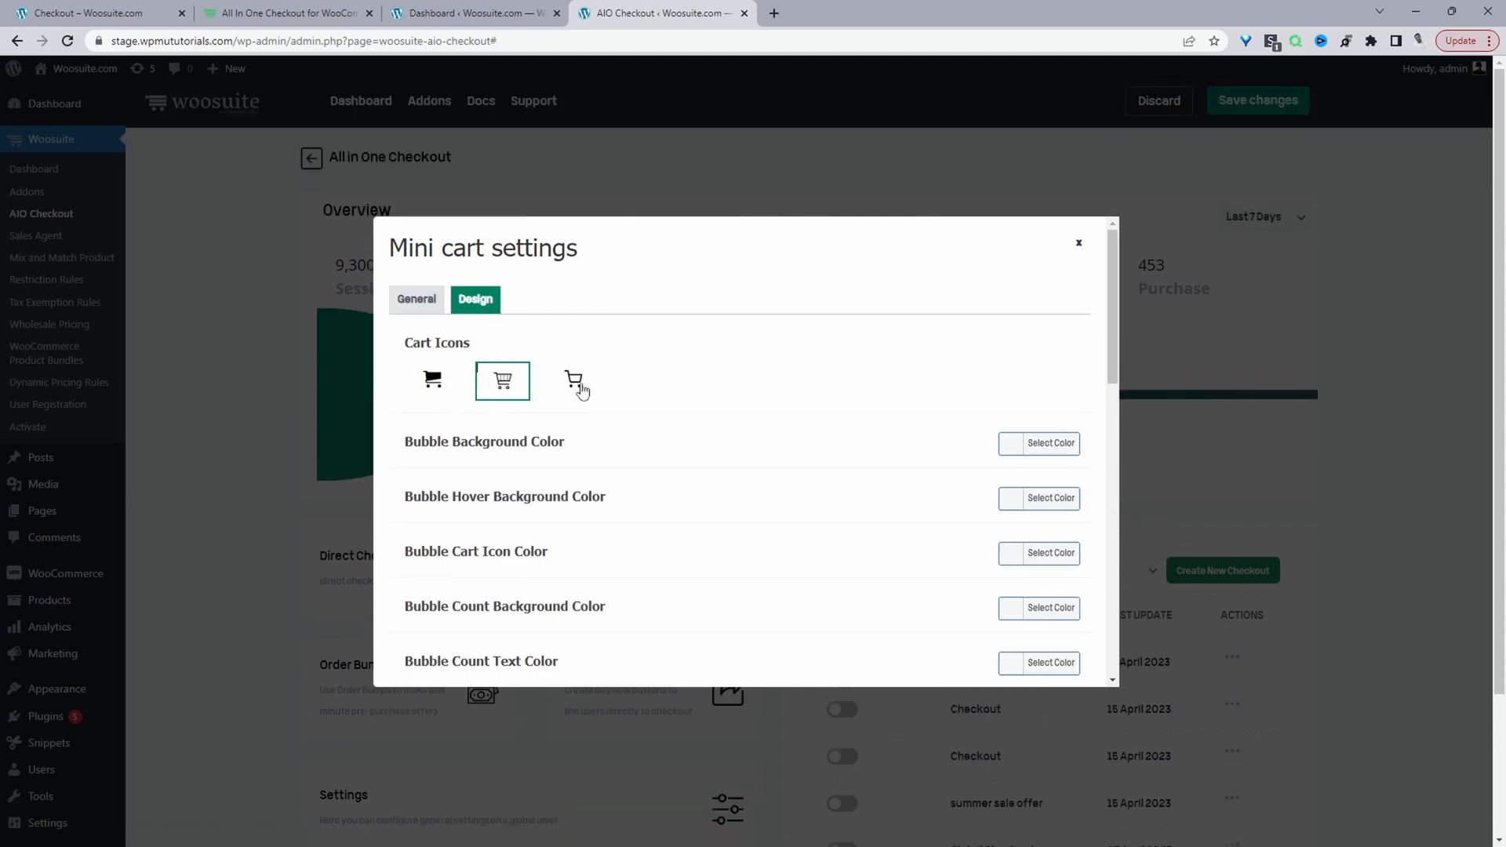
pyautogui.click(577, 385)
pyautogui.click(434, 382)
pyautogui.click(503, 381)
# Examine the mini cart's color options for the bubble, cart sidebar, product elements and order bump button.
pyautogui.scroll(-3, 701, 526)
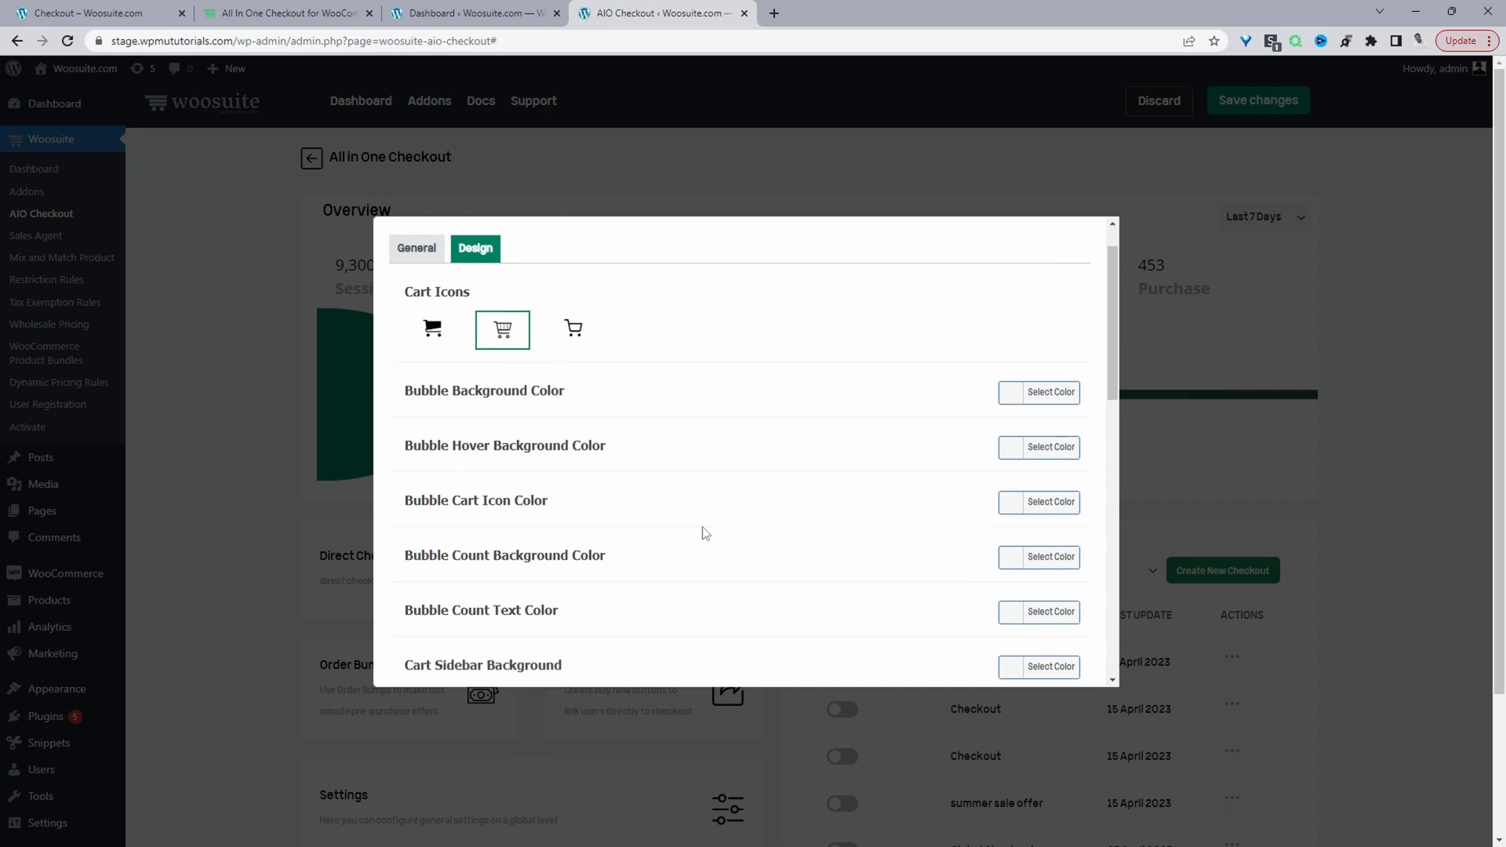
pyautogui.scroll(2, 711, 552)
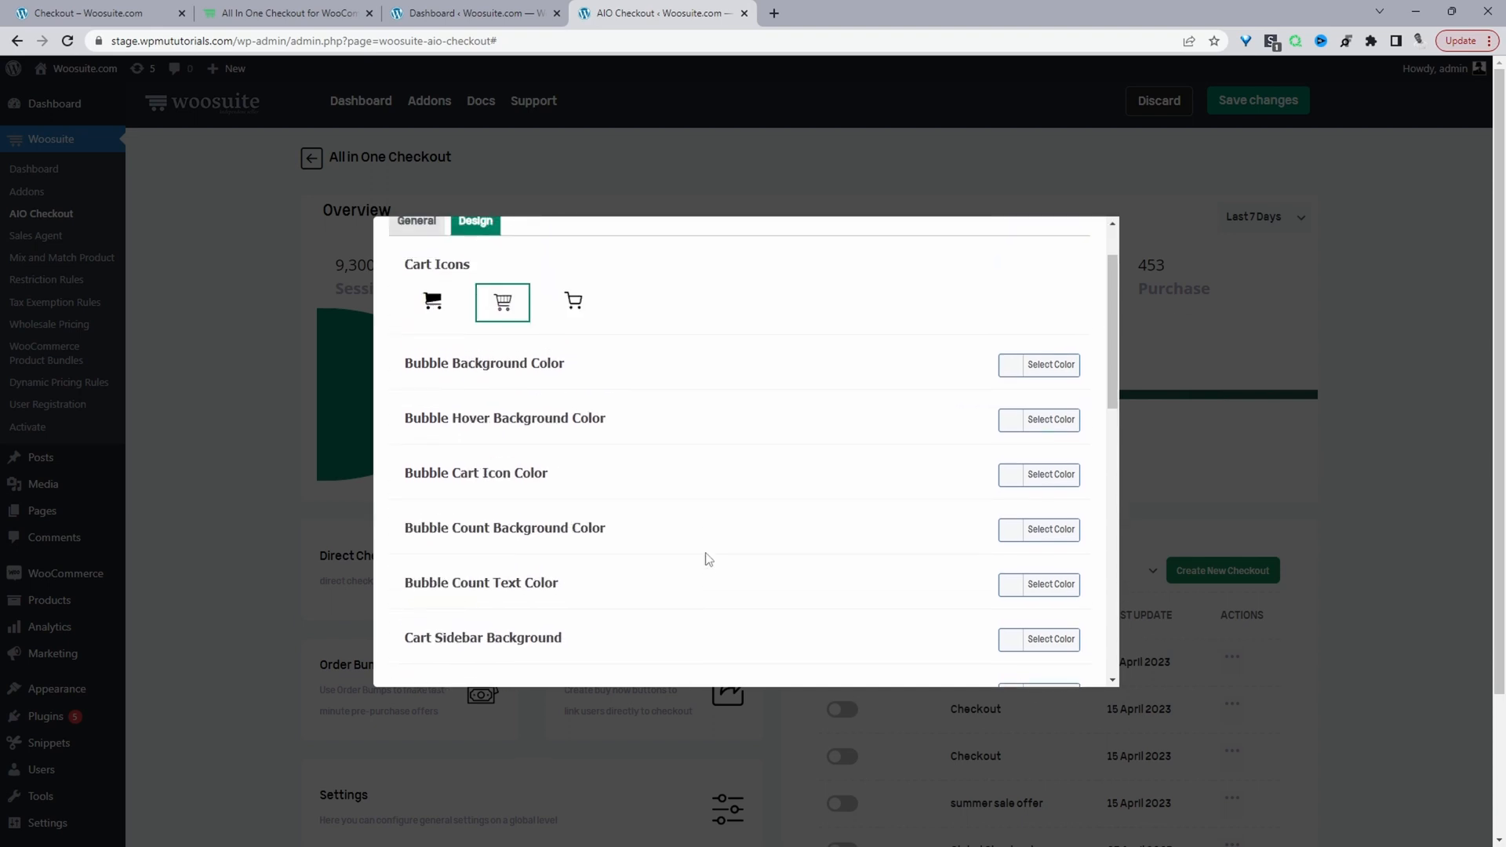
pyautogui.scroll(1, 709, 558)
pyautogui.scroll(-5, 709, 558)
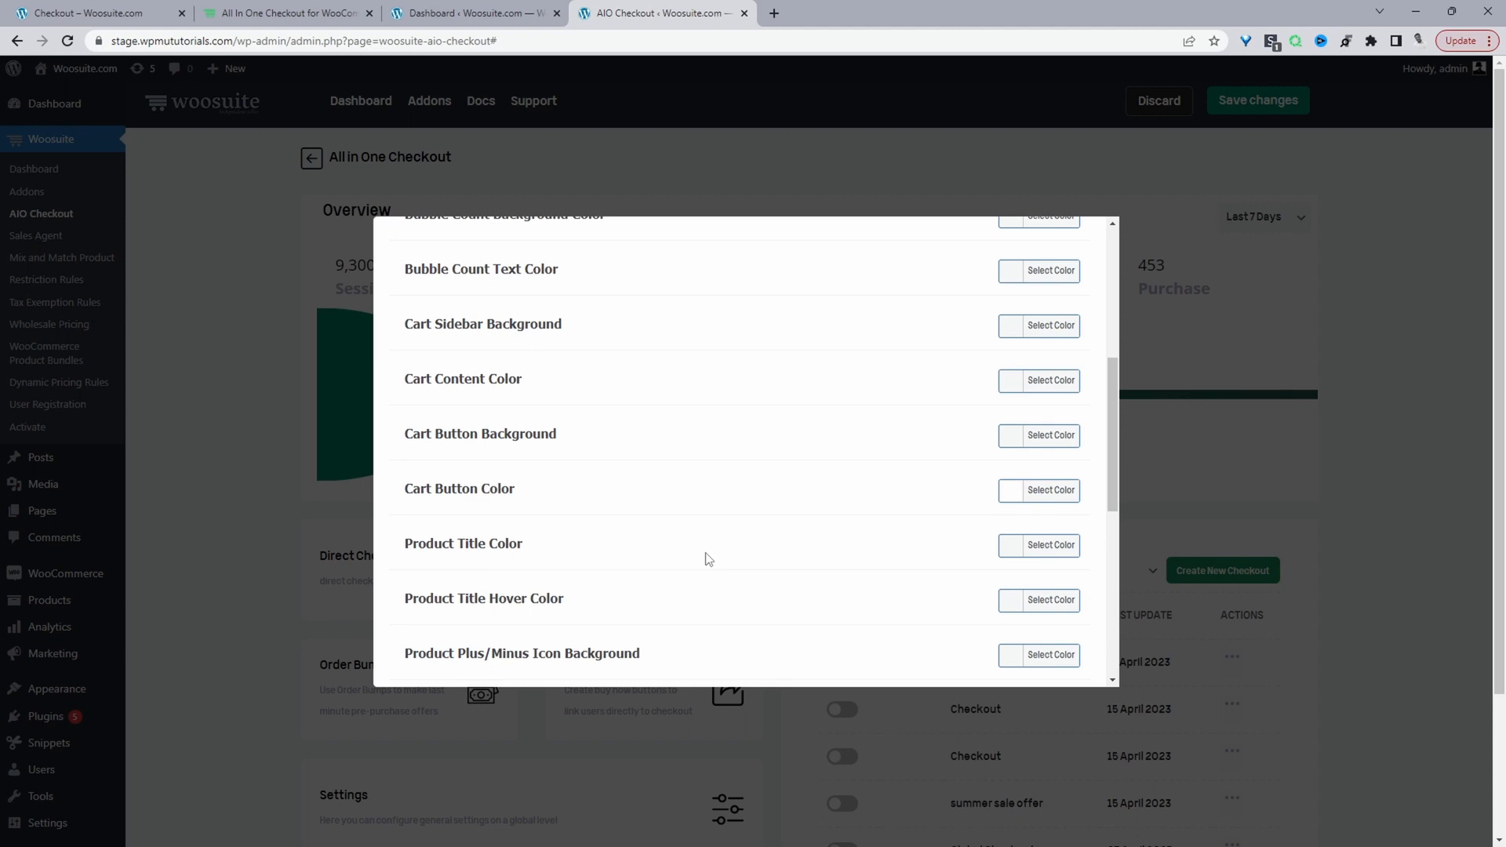
pyautogui.scroll(-8, 709, 558)
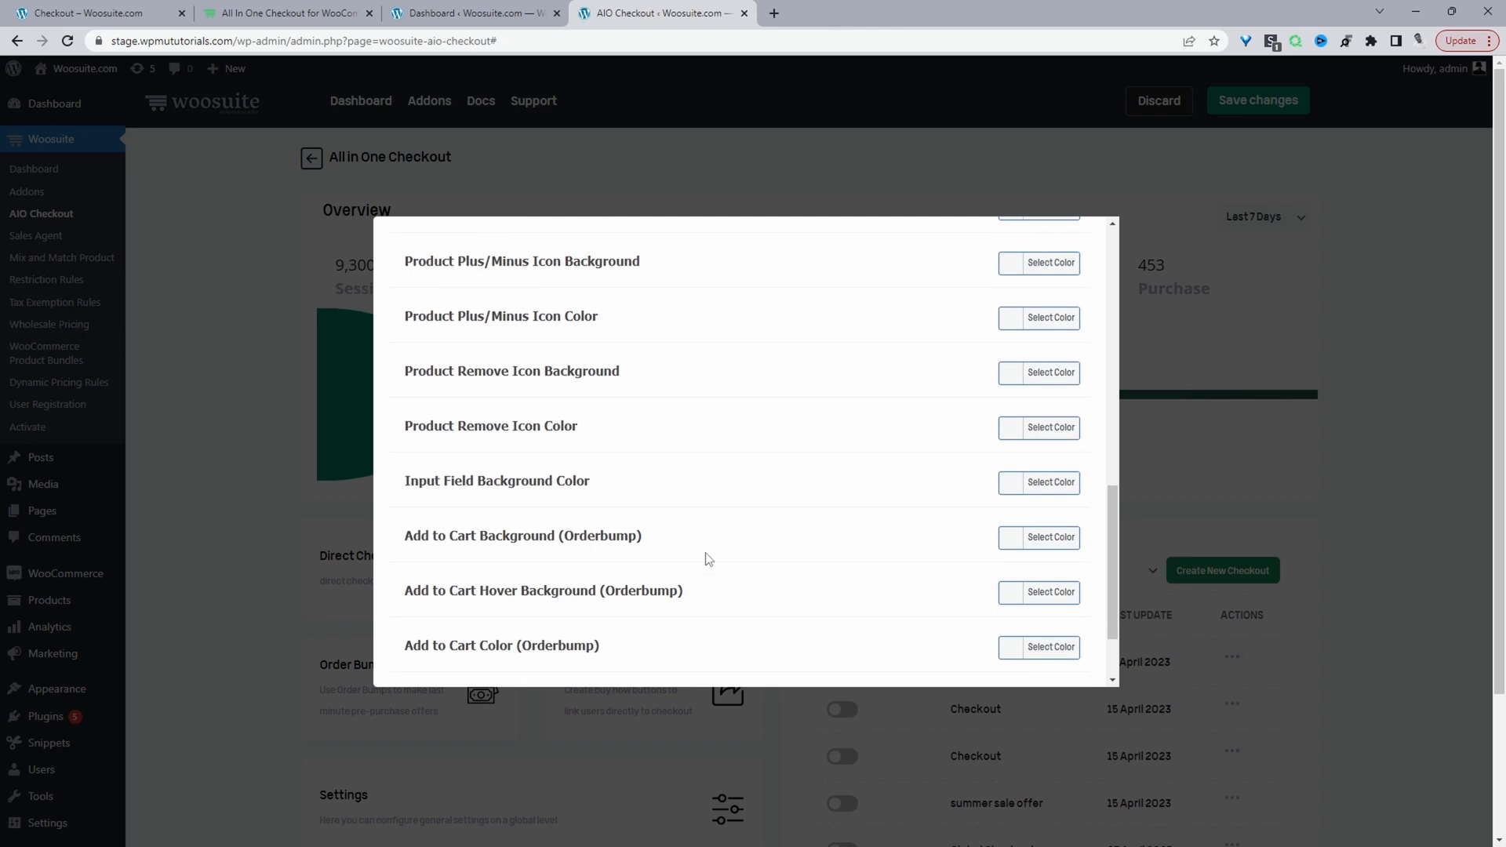
# Save the mini cart's design settings and open the store site in a separate browser tab.
pyautogui.scroll(-1, 1071, 563)
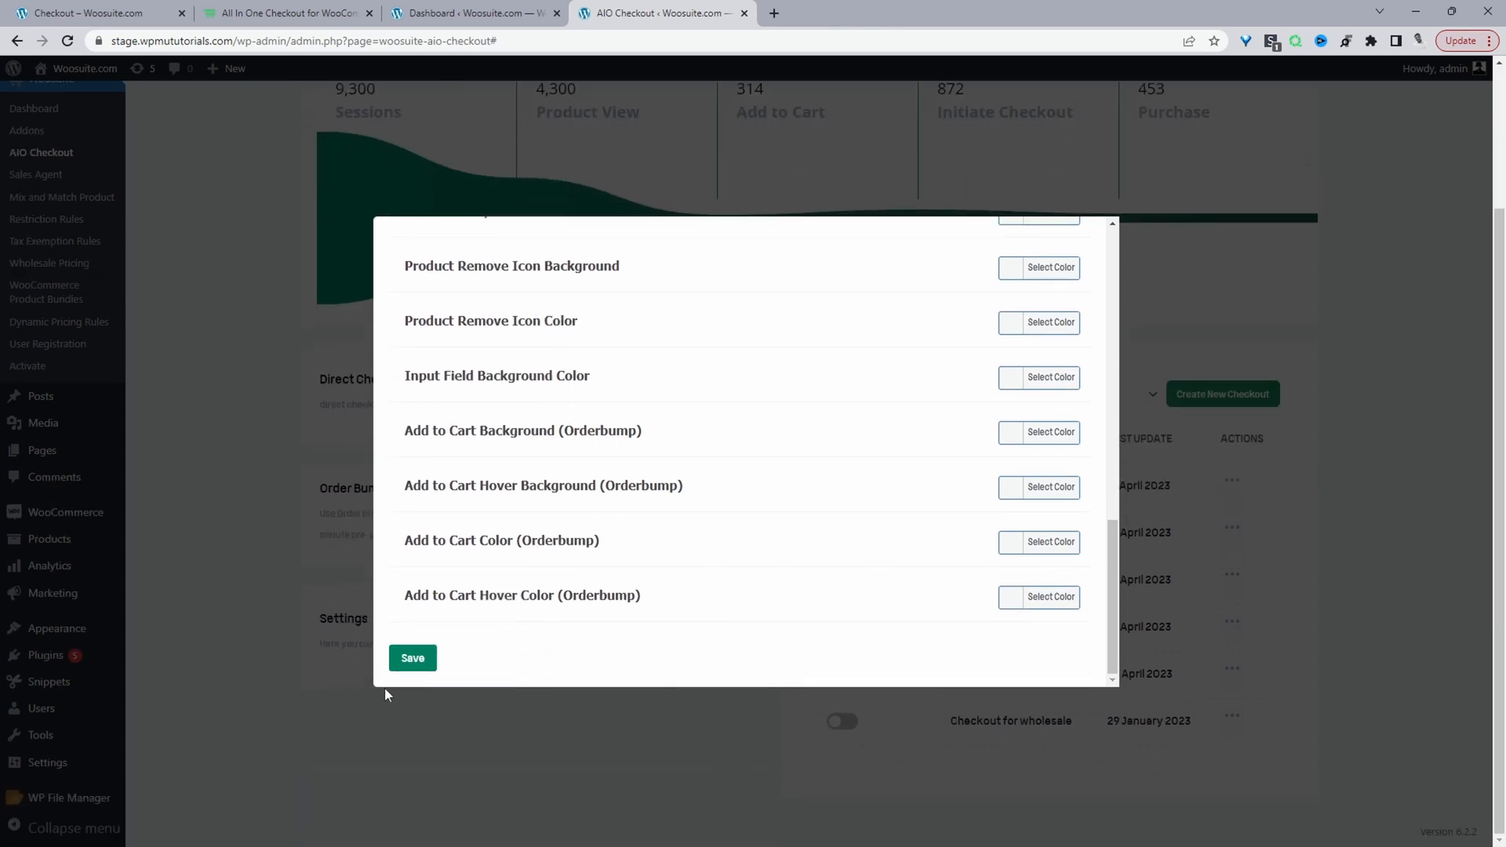
pyautogui.click(415, 657)
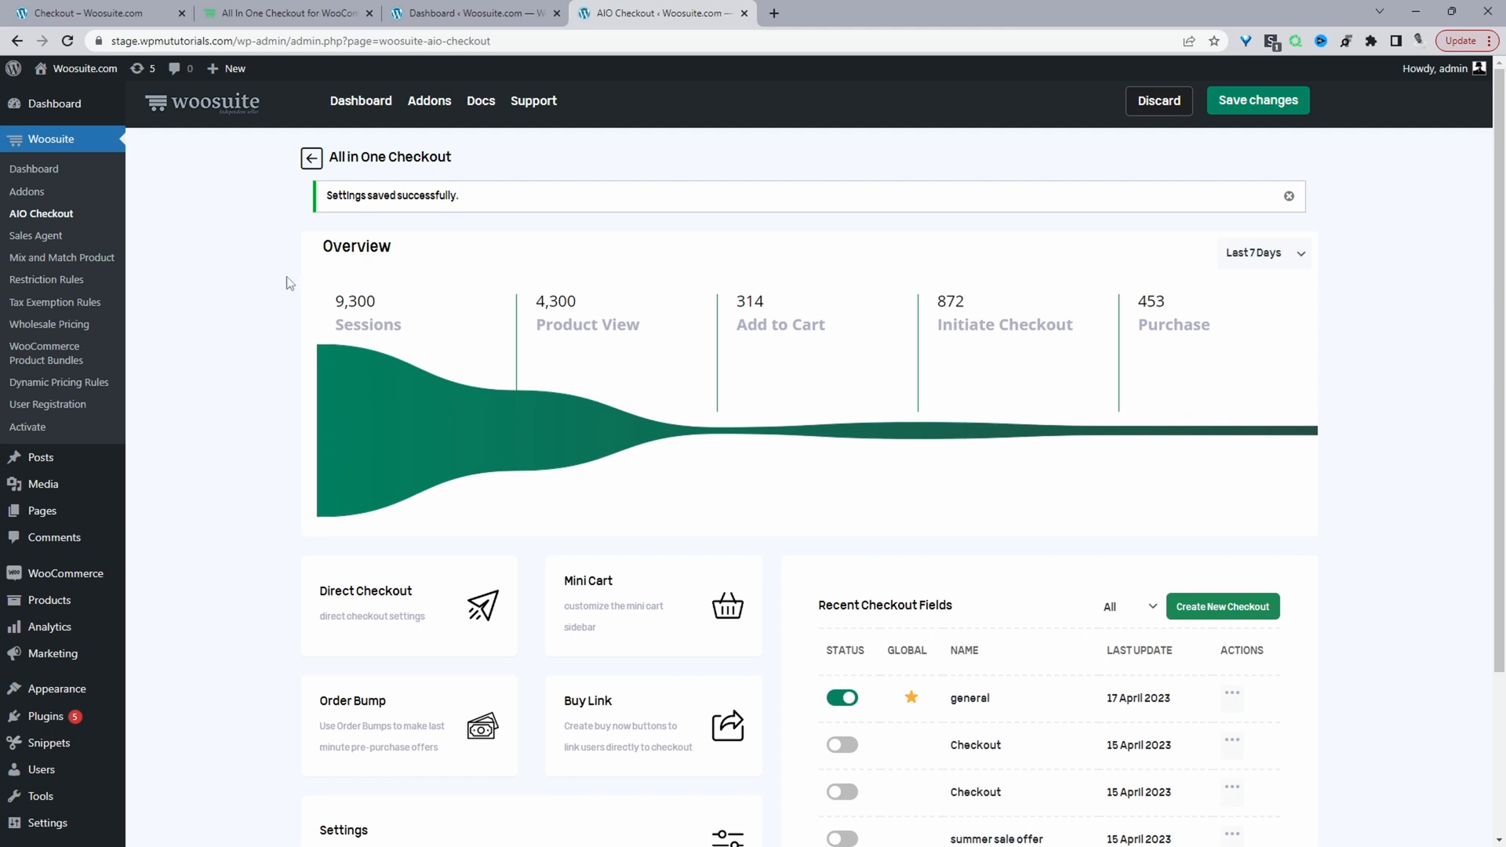
pyautogui.middleClick(86, 90)
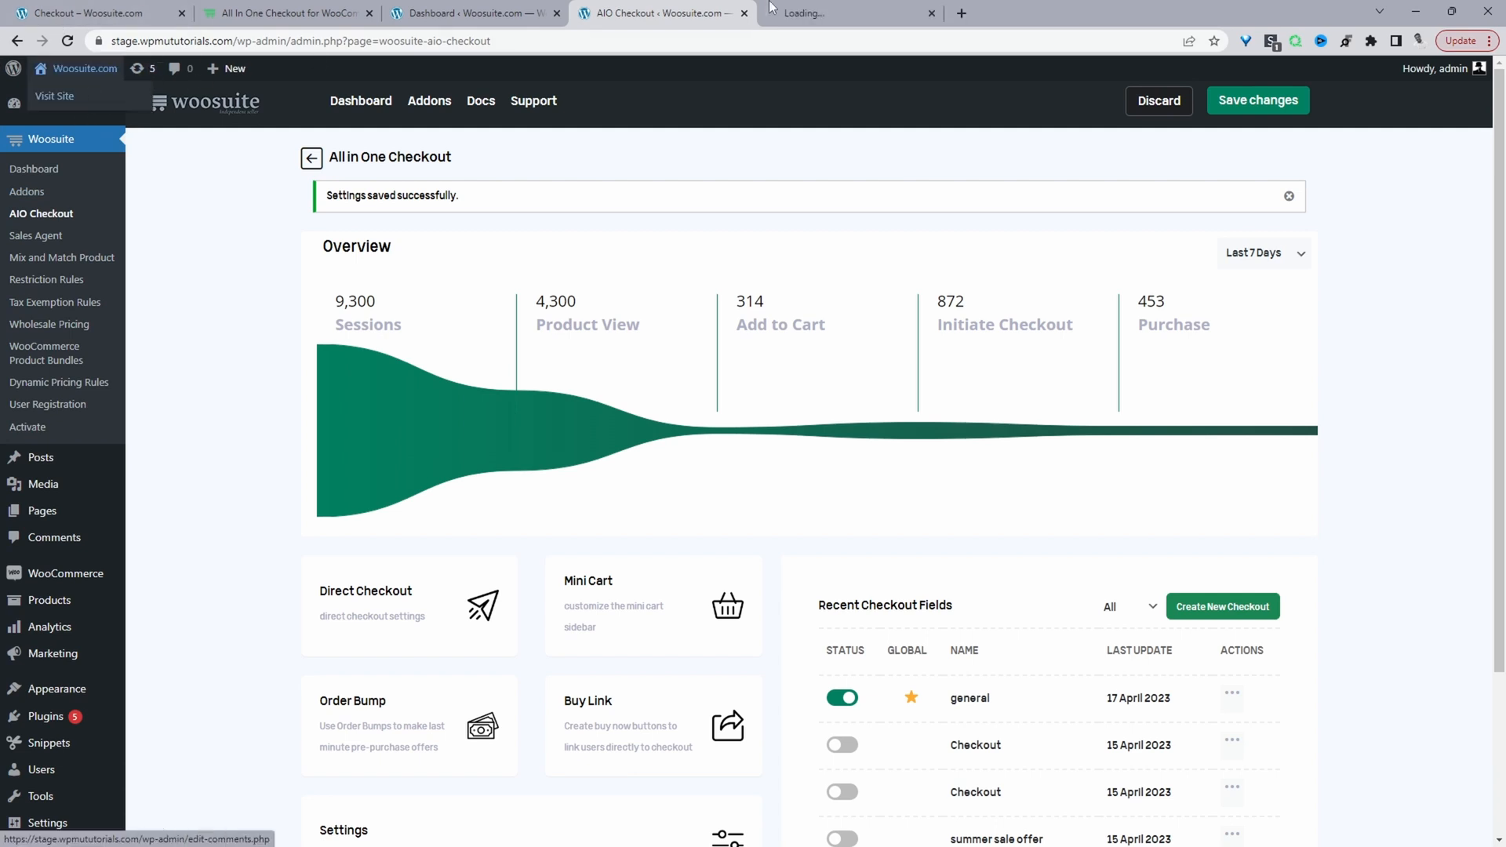
pyautogui.click(861, 6)
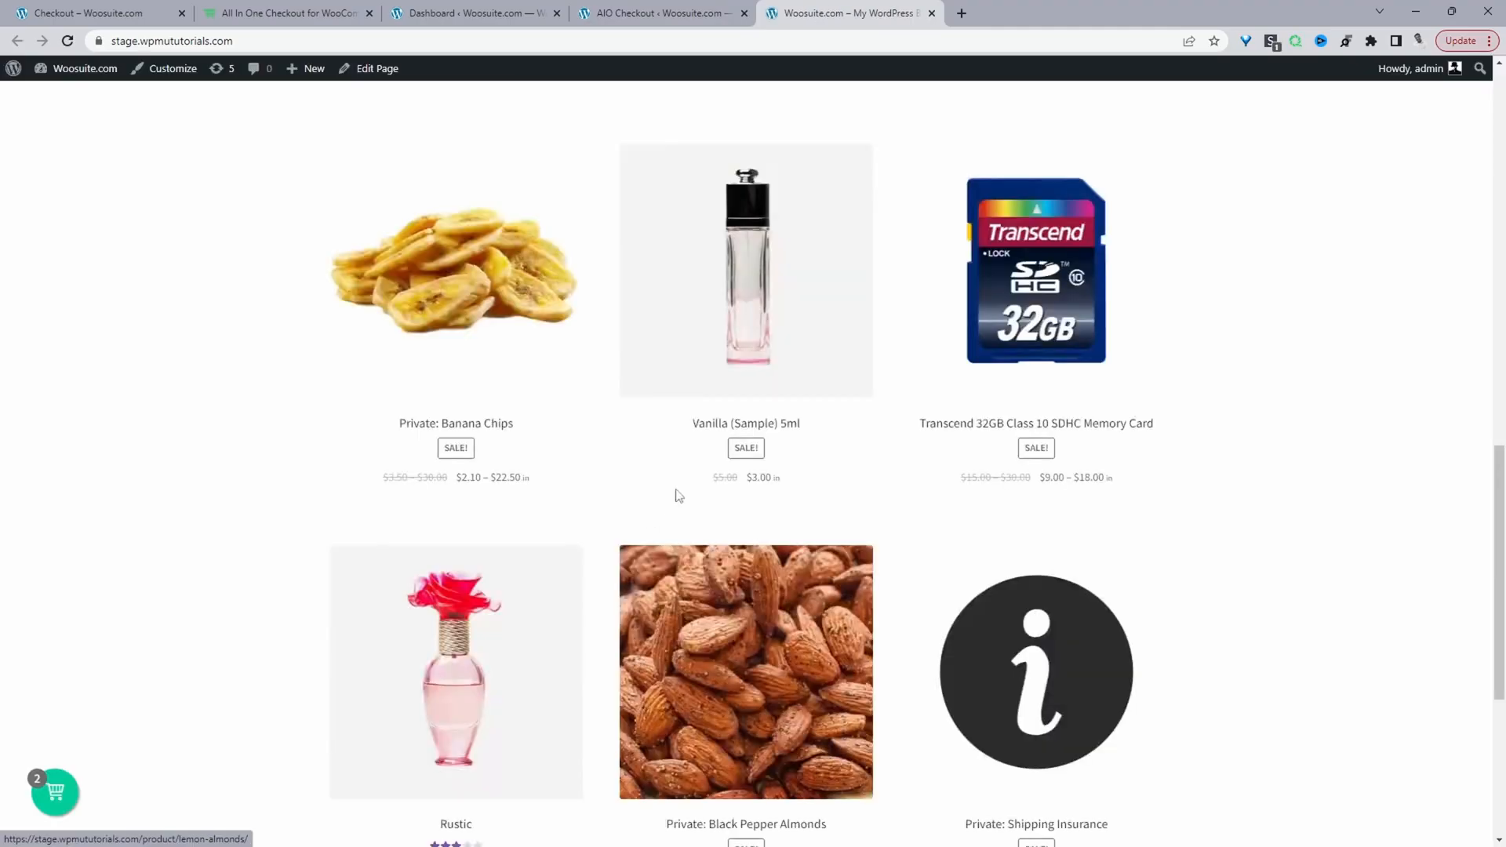
# Add Pot Pourri to the cart and open the cart page from the header's cart summary.
pyautogui.scroll(9, 995, 430)
pyautogui.click(1052, 387)
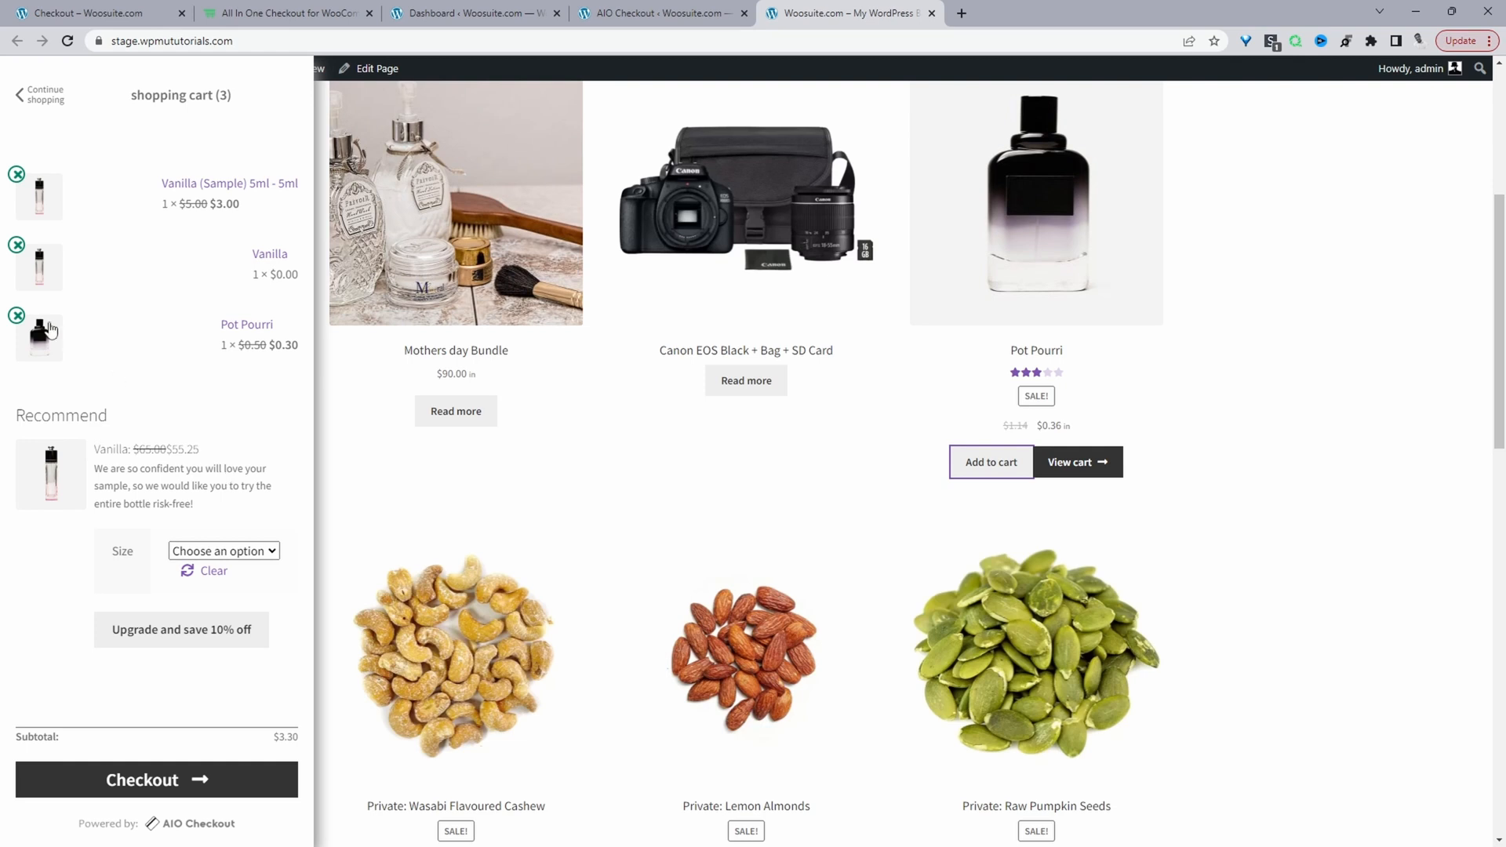
pyautogui.scroll(4, 855, 287)
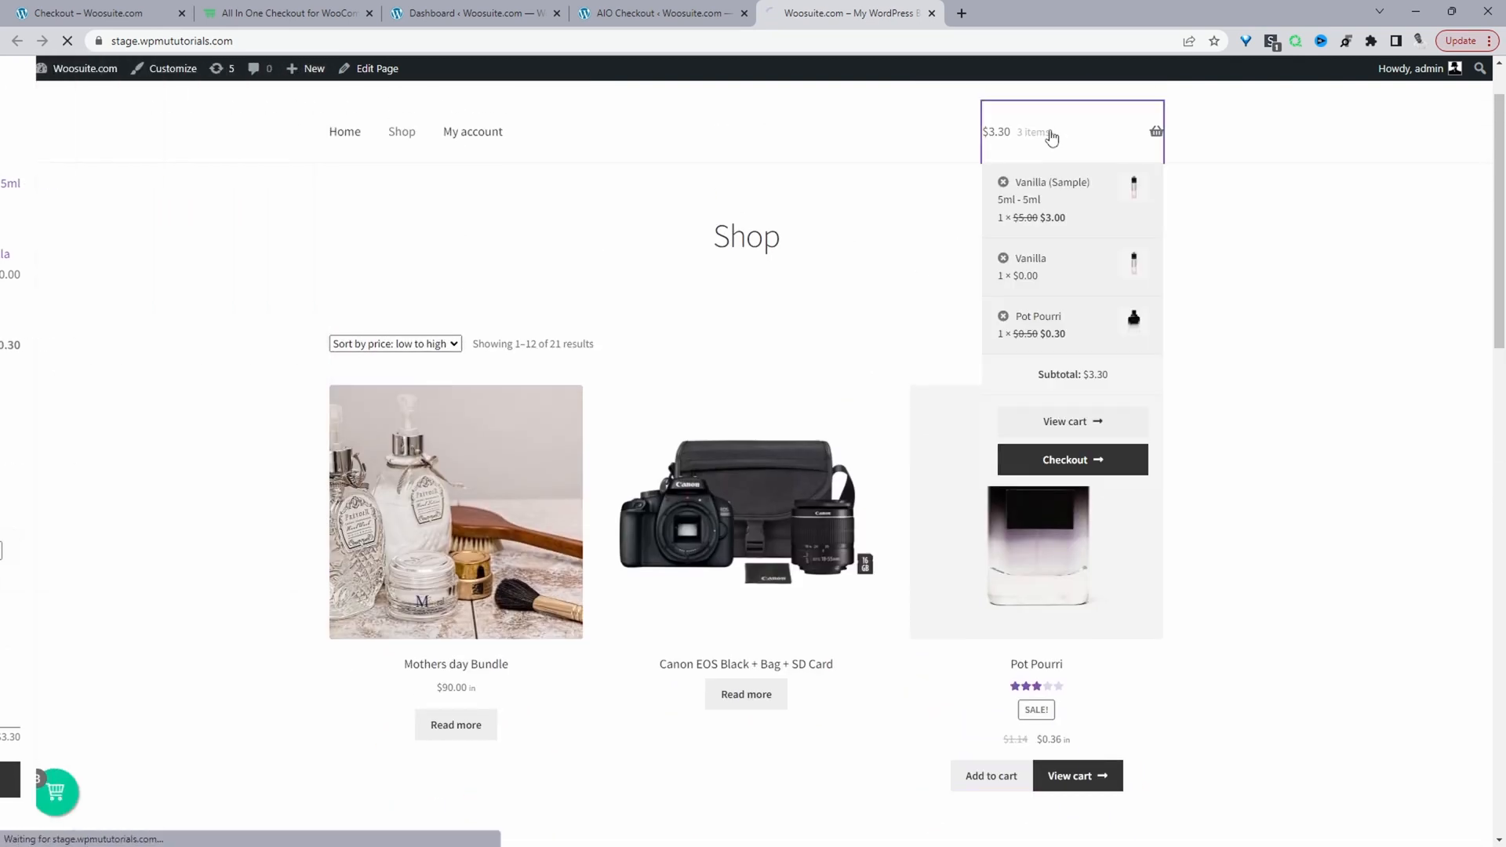
pyautogui.click(1010, 118)
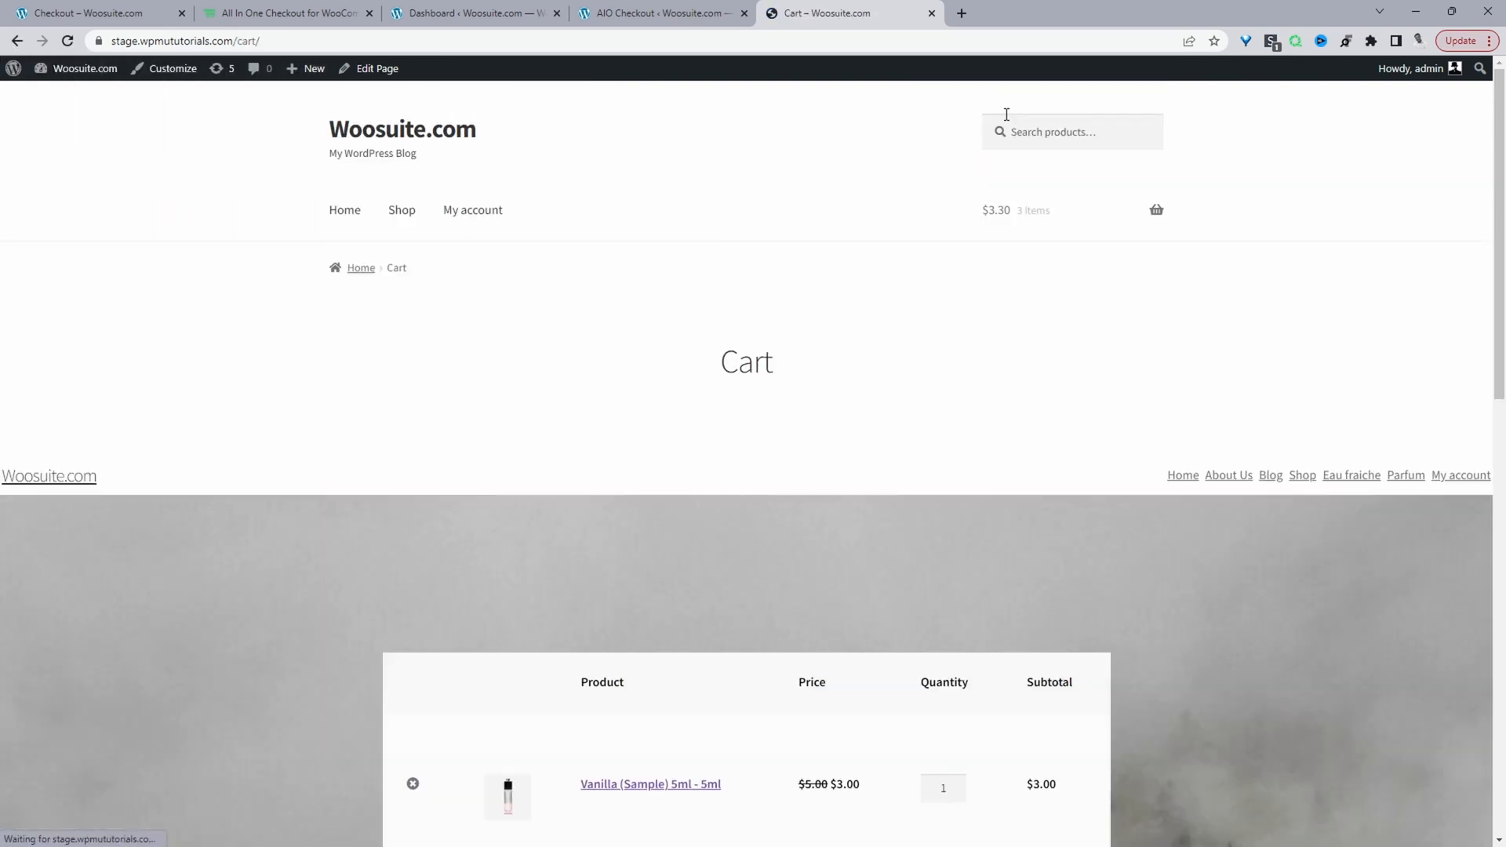
pyautogui.scroll(-4, 332, 650)
pyautogui.scroll(4, 657, 536)
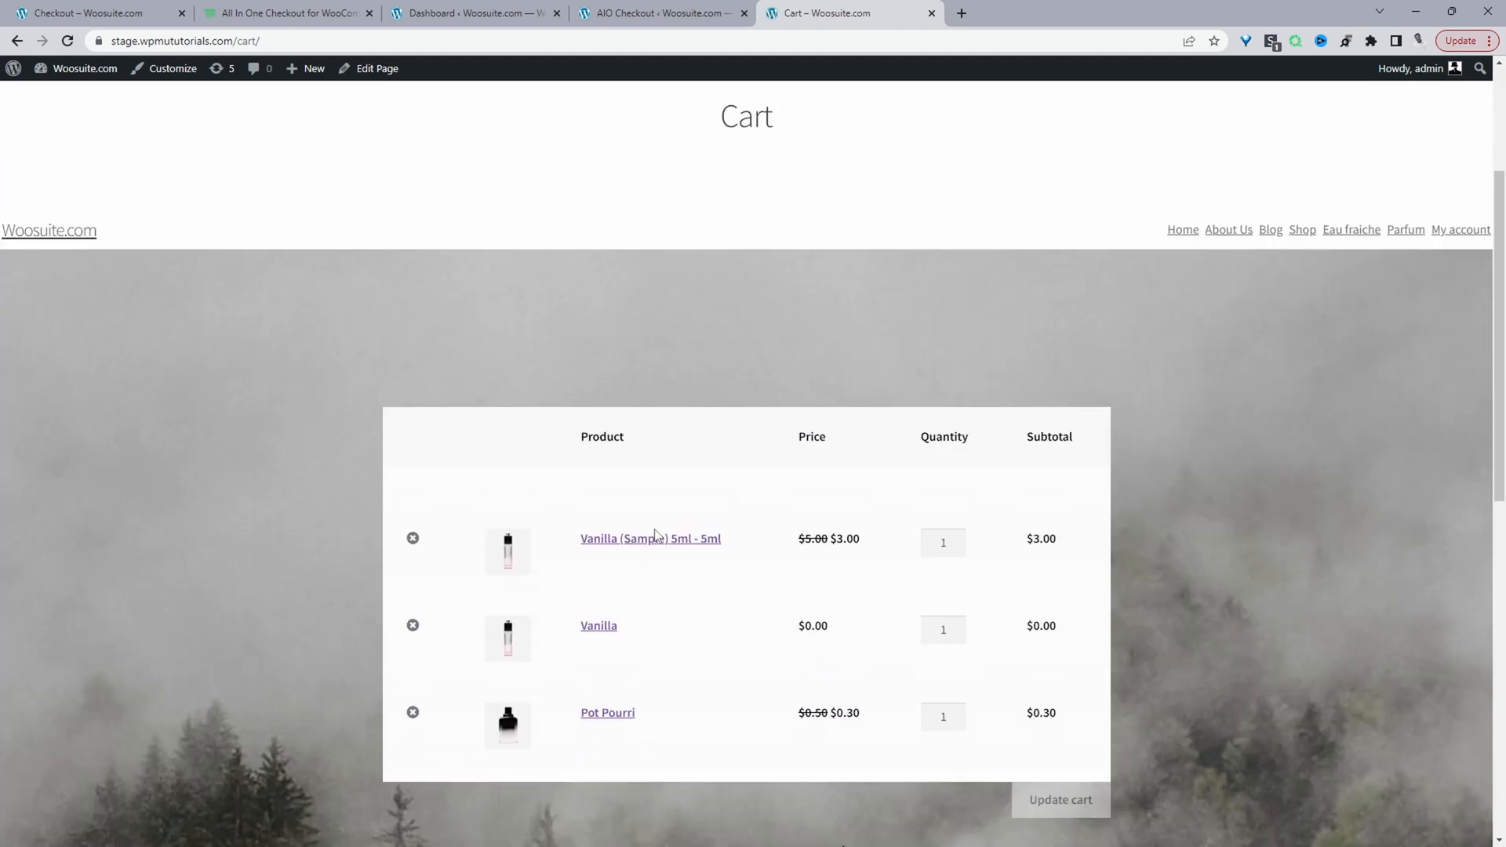
# Inspect the header cart element's markup and copy the ID of its enclosing list, site-header-cart.
pyautogui.rightClick(1014, 209)
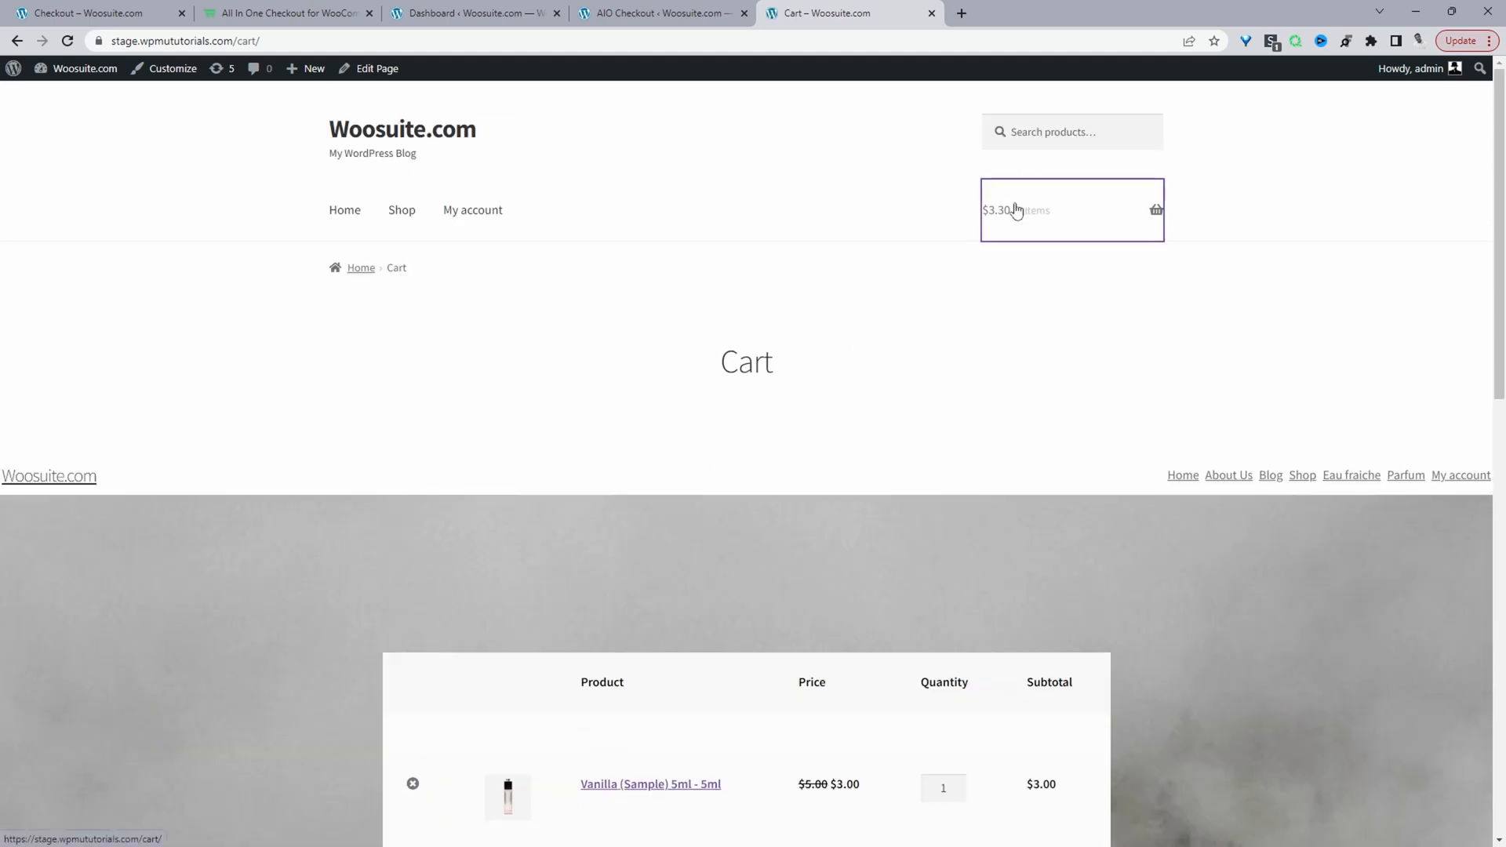
pyautogui.click(1087, 406)
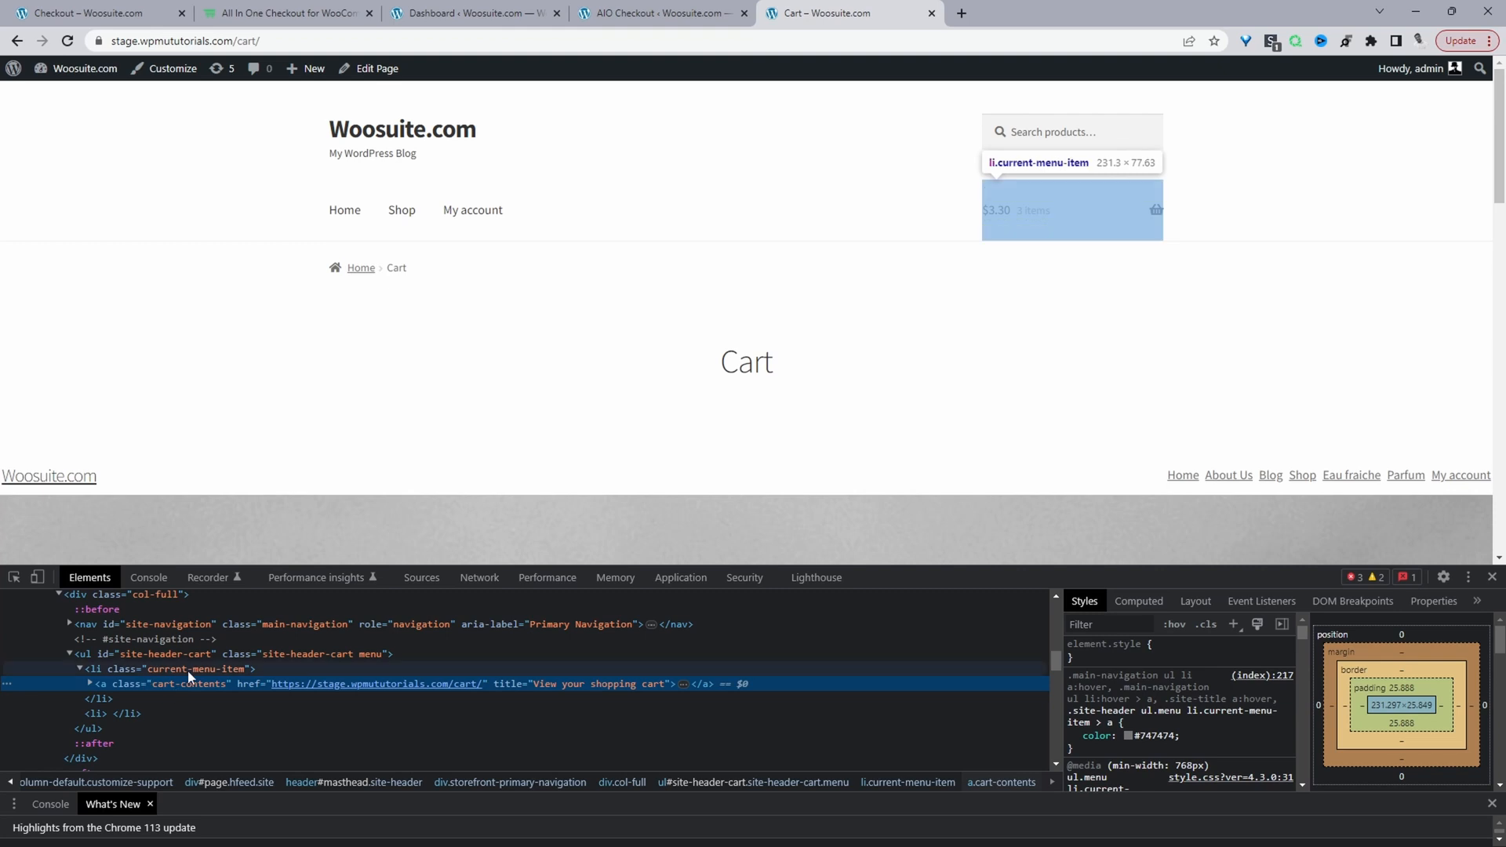
pyautogui.click(132, 656)
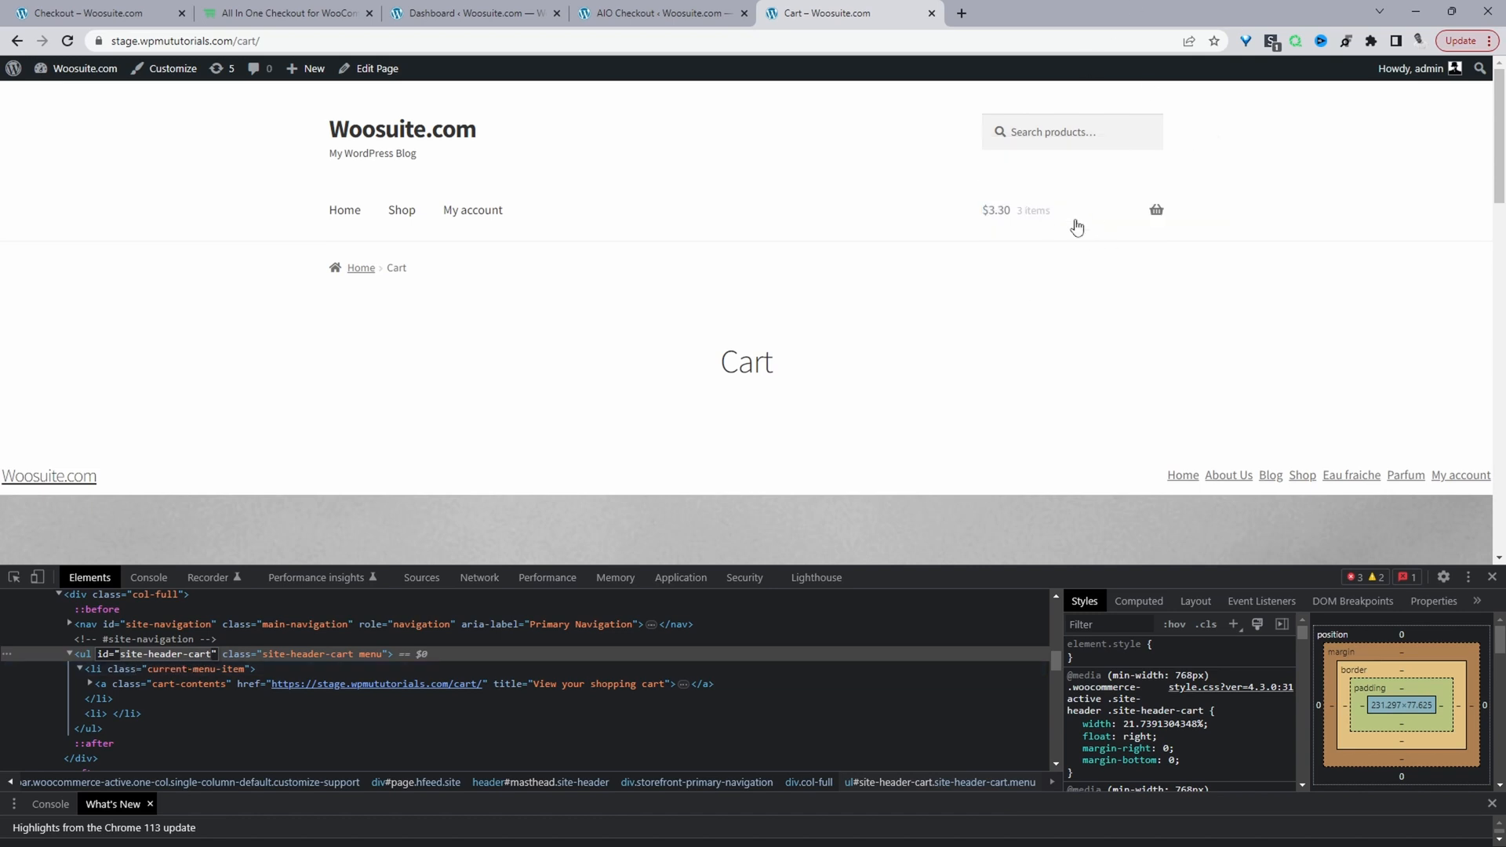
pyautogui.rightClick(171, 658)
pyautogui.click(196, 506)
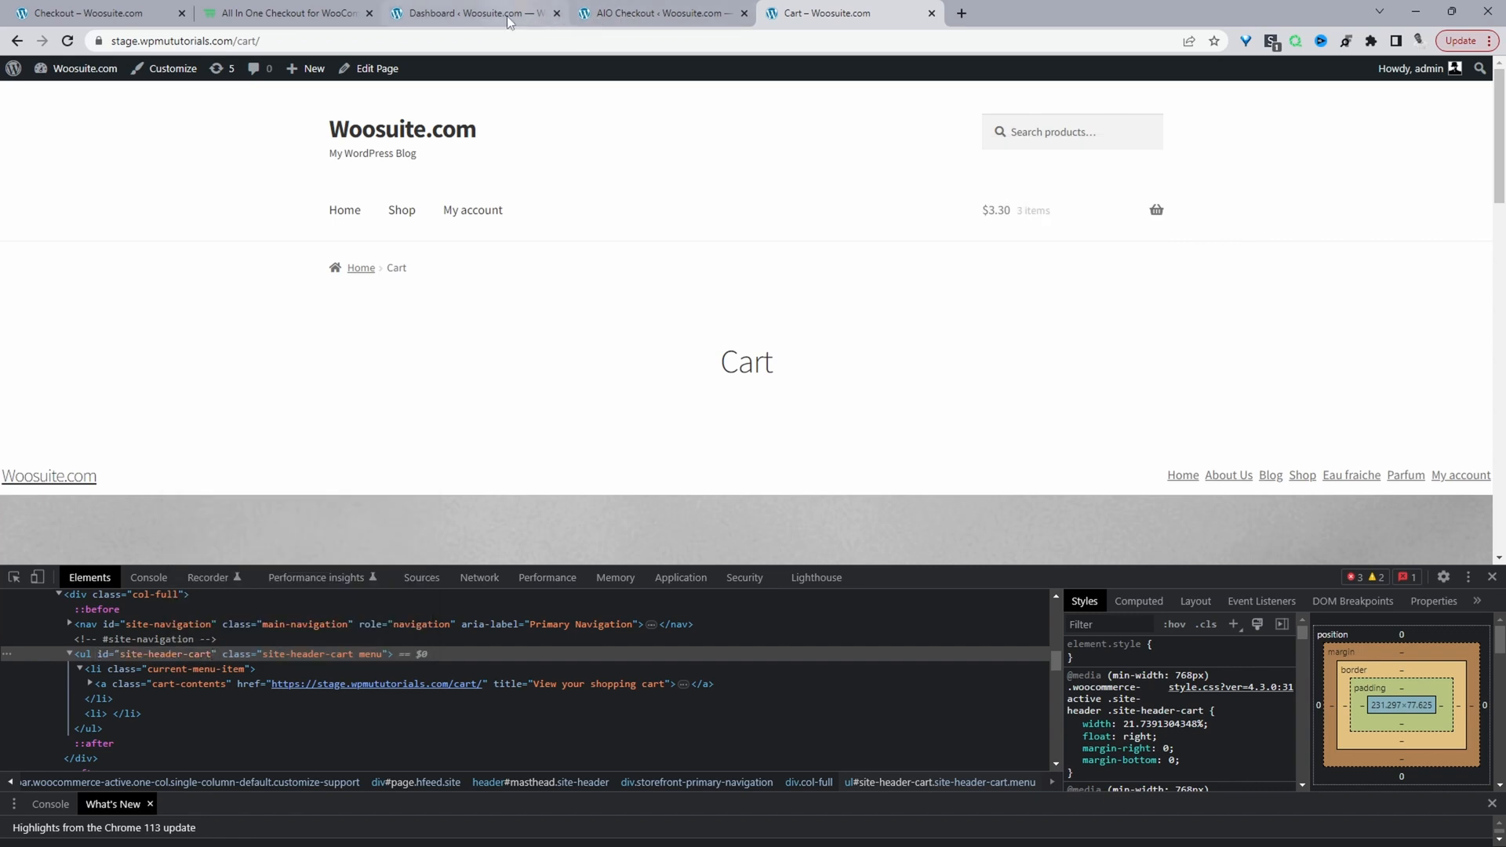
# In the mini cart settings, override the default cart icon with the trigger #site-header-cart and save.
pyautogui.click(659, 12)
pyautogui.scroll(-12, 639, 538)
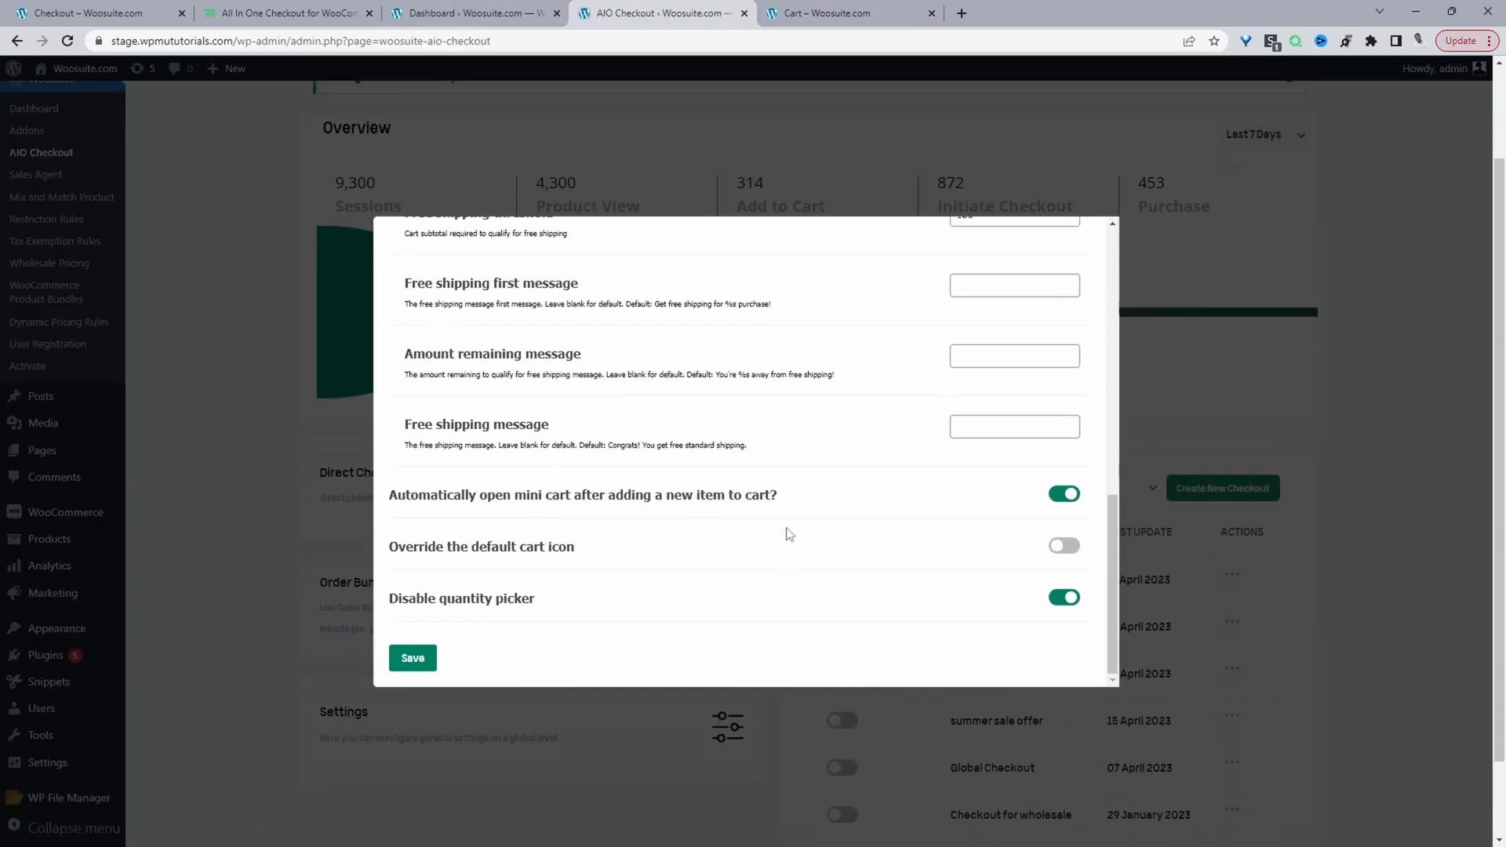
pyautogui.click(1064, 546)
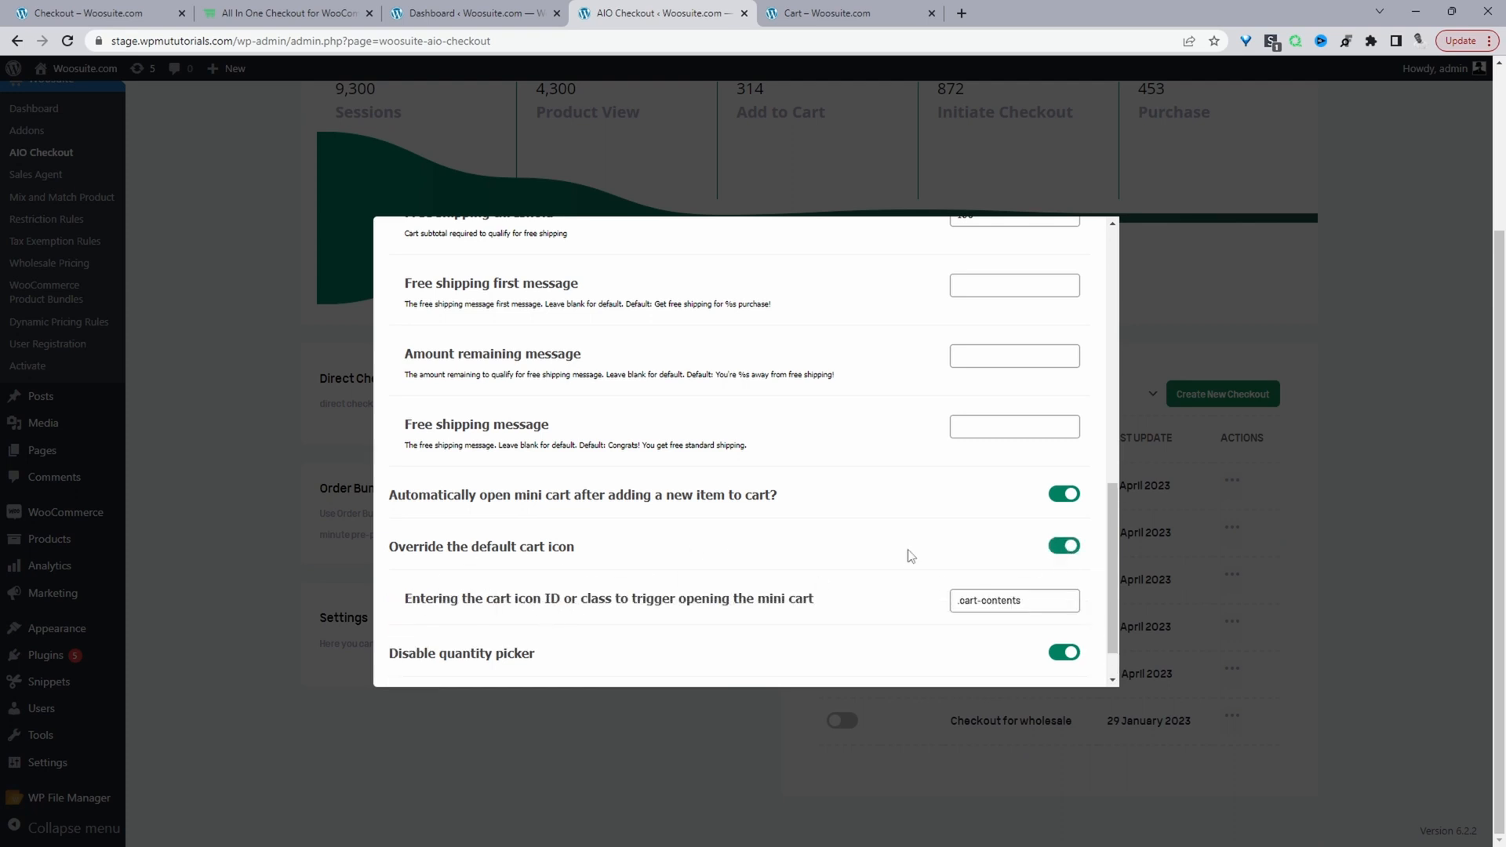
pyautogui.moveTo(1023, 601); pyautogui.dragTo(954, 601)
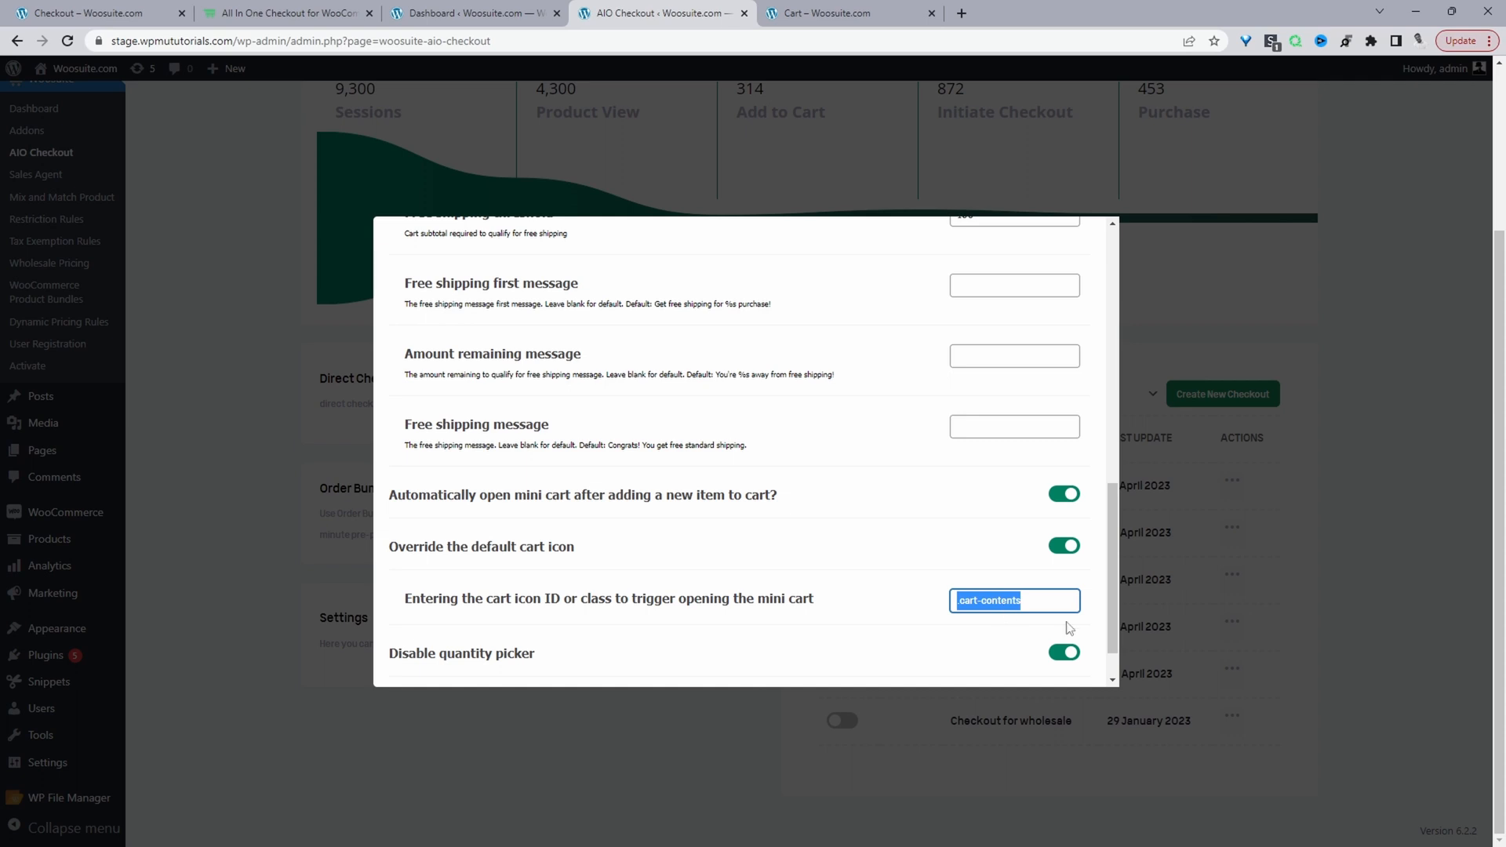
pyautogui.write('#')
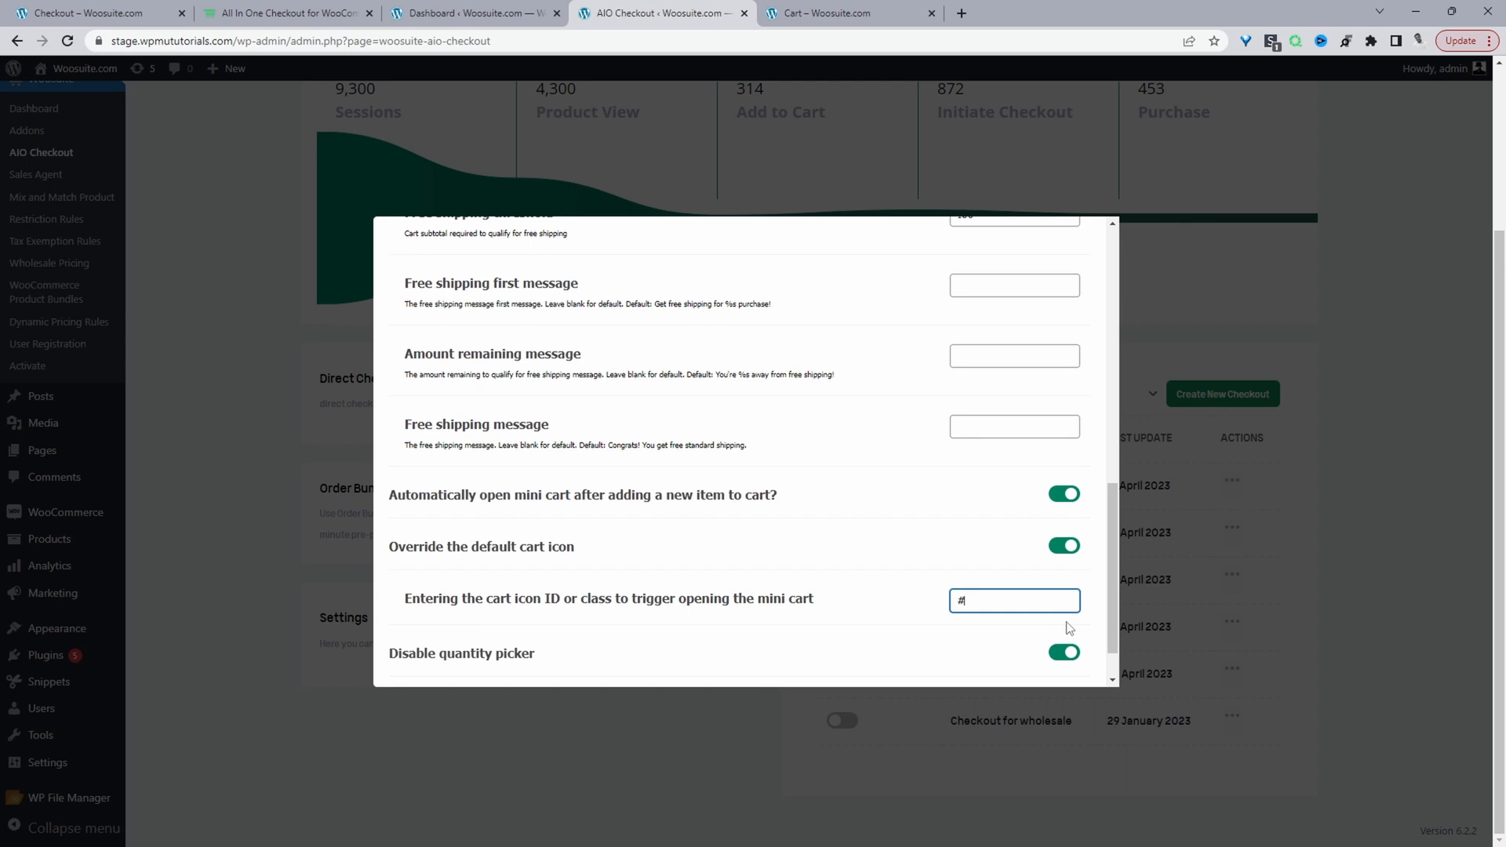
pyautogui.write('site-header-cart')
pyautogui.scroll(-1, 1034, 597)
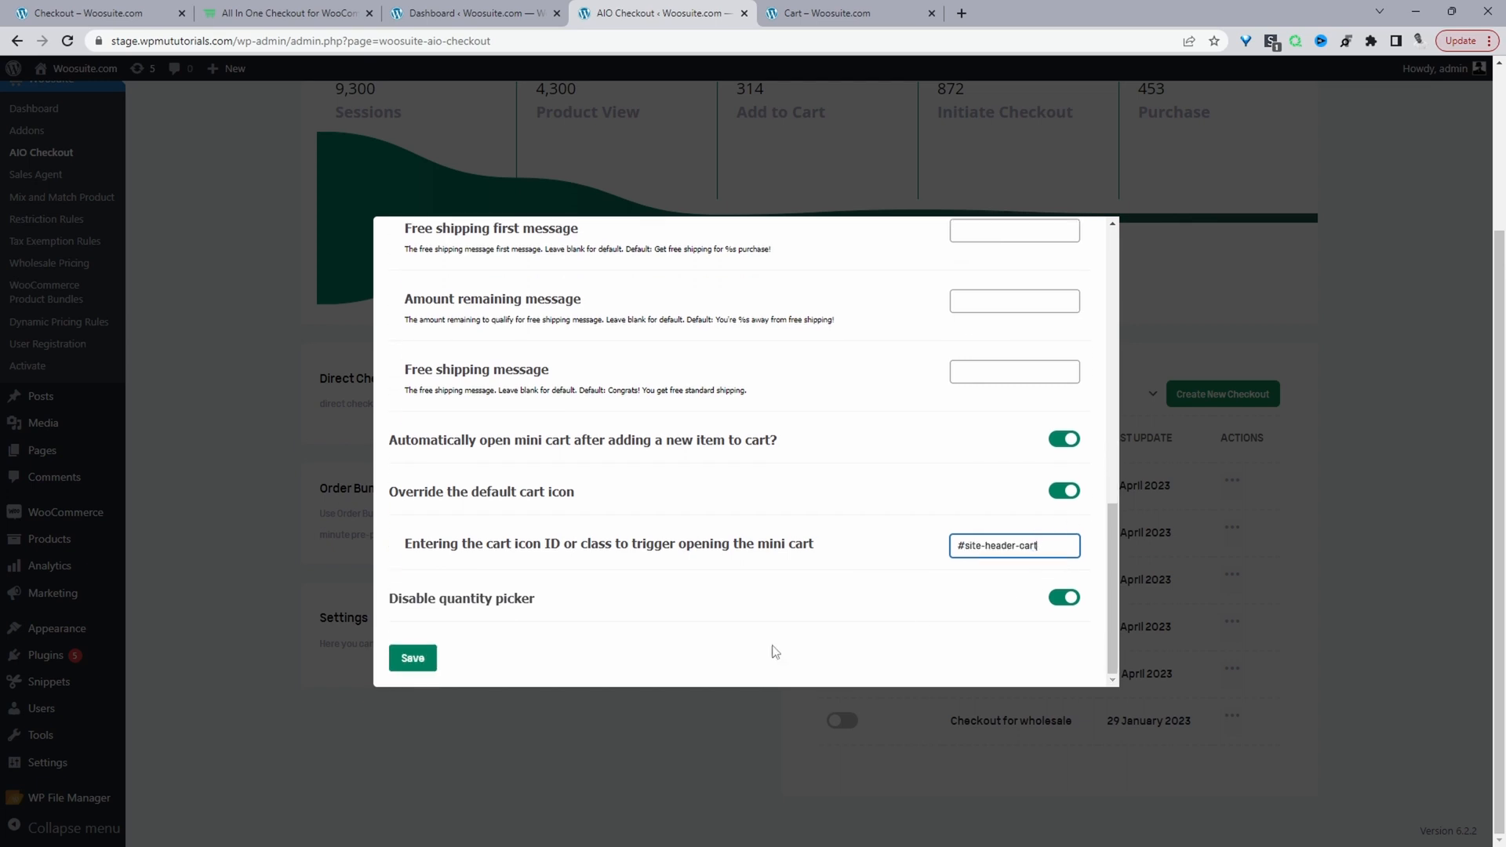
pyautogui.click(410, 659)
# On the store's Shop page, test whether the header cart opens the mini cart.
pyautogui.click(816, 14)
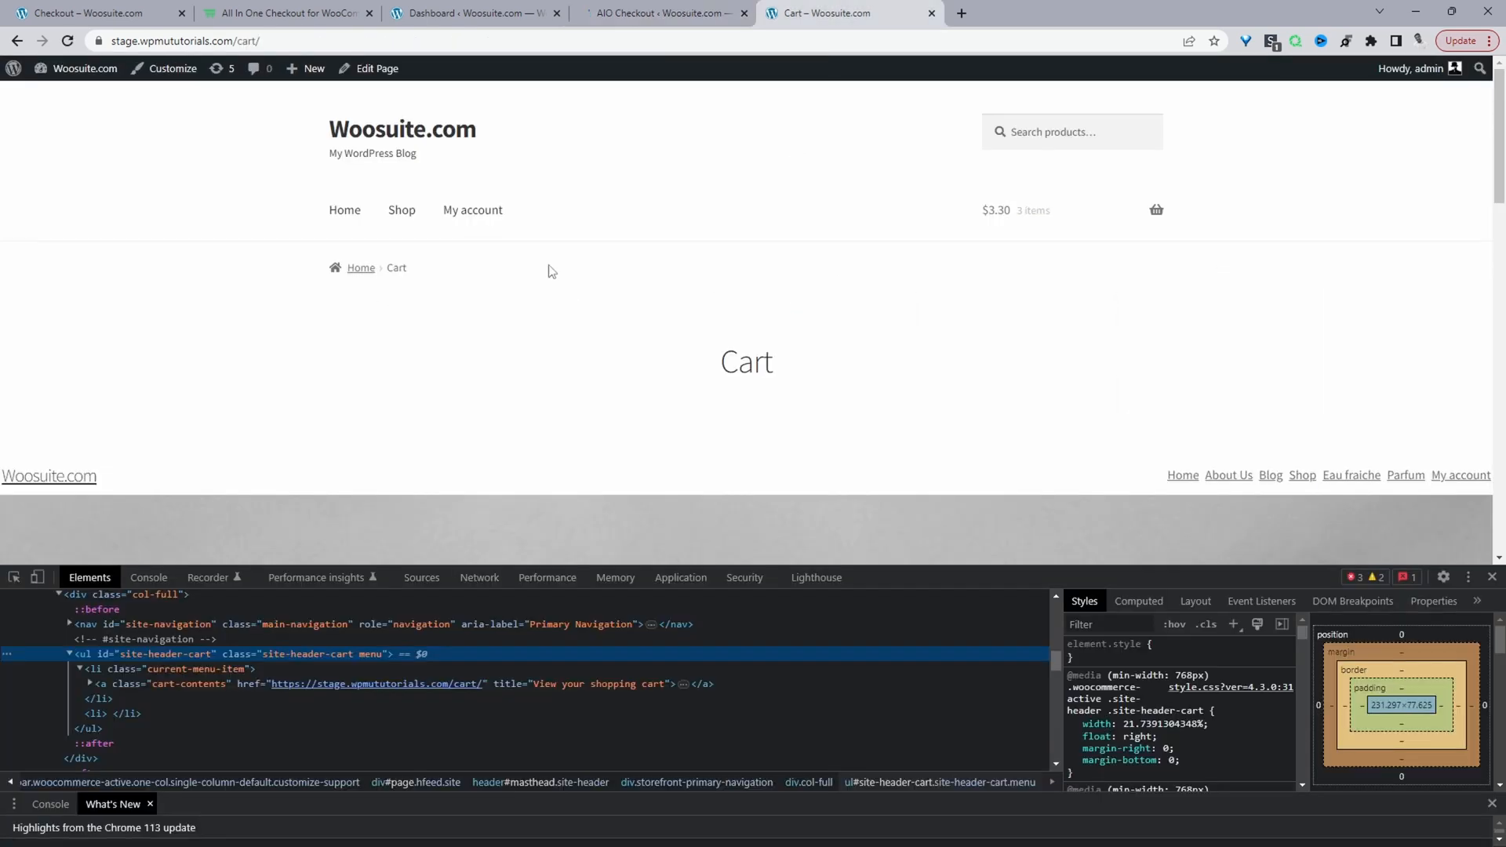
pyautogui.click(407, 214)
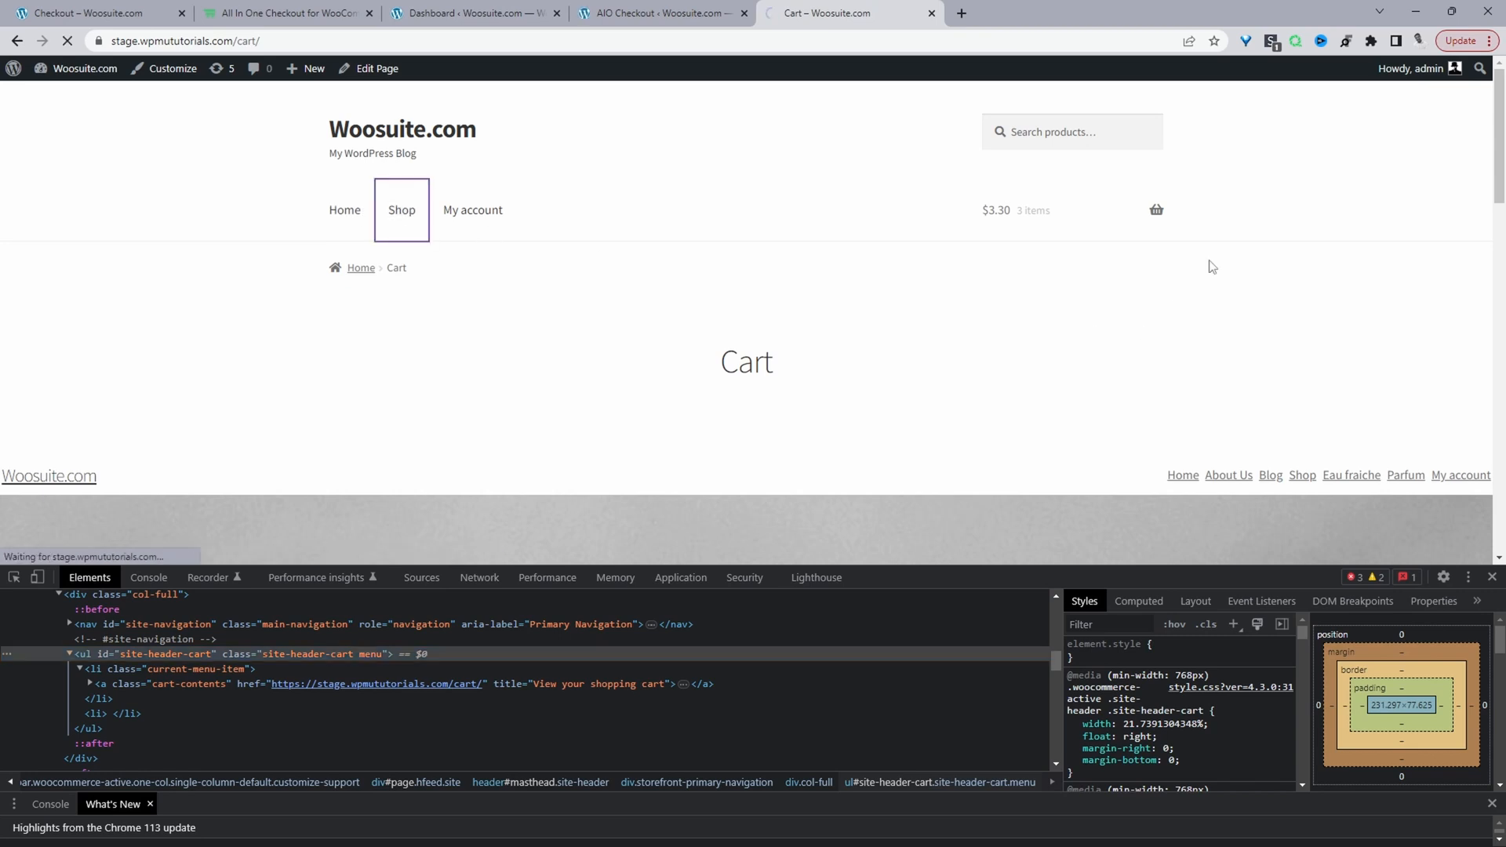
pyautogui.moveTo(1096, 198)
pyautogui.click(1065, 220)
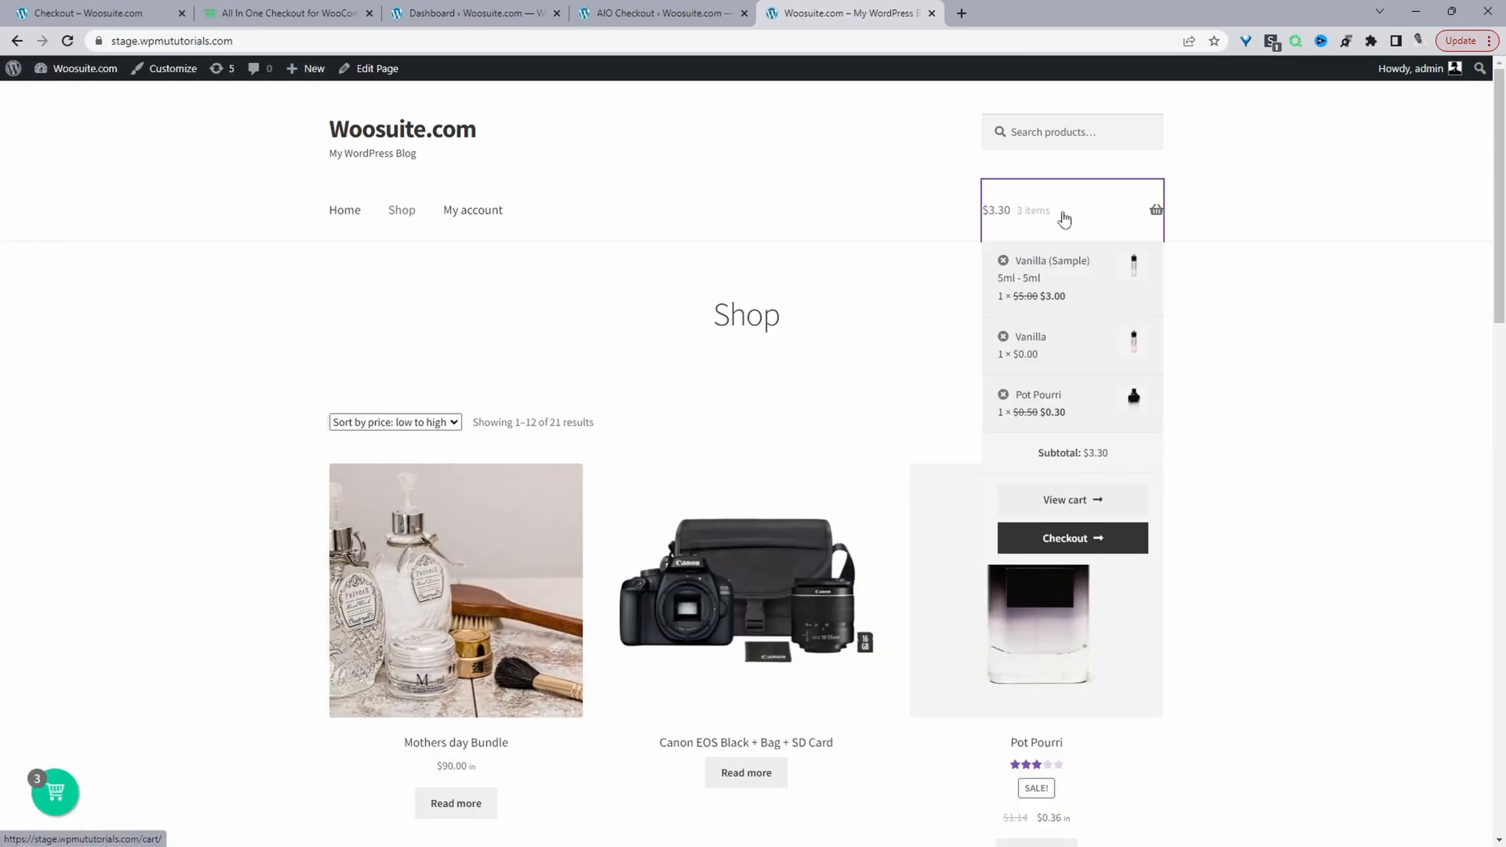
pyautogui.click(1064, 220)
pyautogui.click(1064, 219)
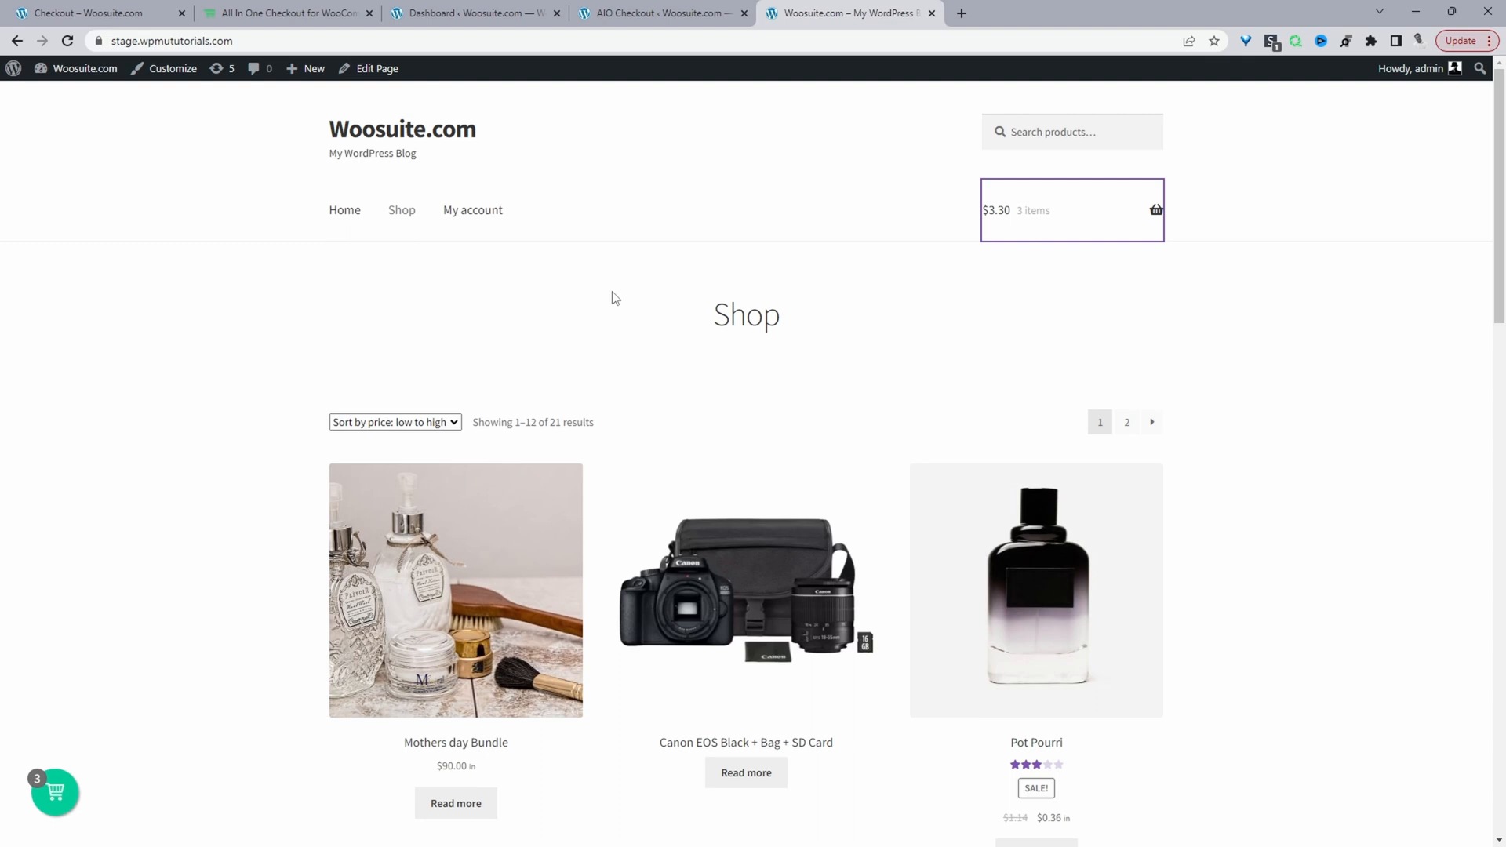
# In All in One Checkout's Order Bump settings, look through the offers and open "sample upsell" for editing.
pyautogui.click(639, 13)
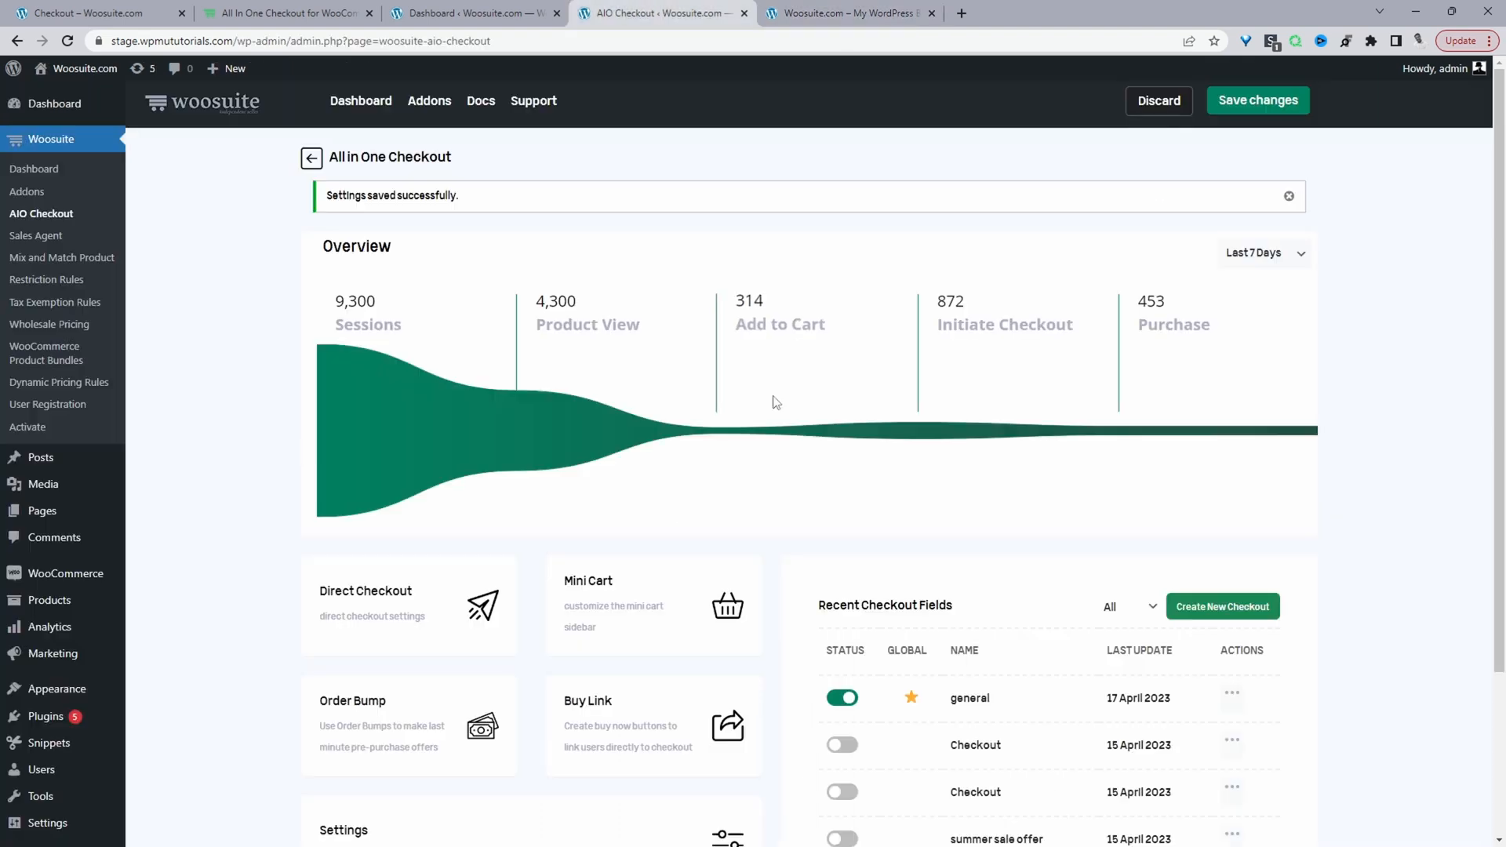
pyautogui.scroll(-2, 773, 402)
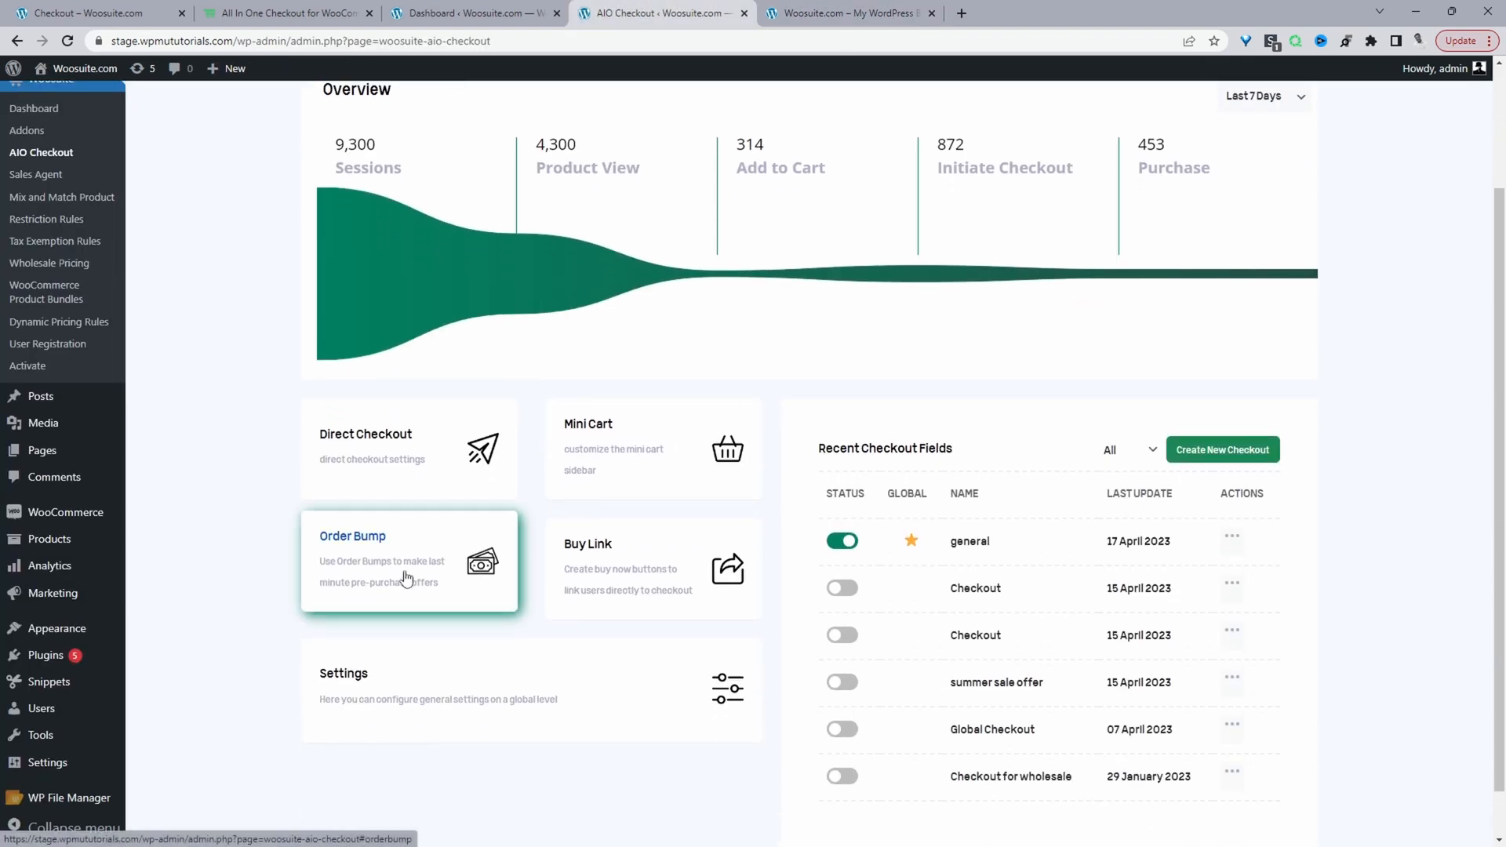
pyautogui.click(496, 539)
pyautogui.scroll(-4, 796, 455)
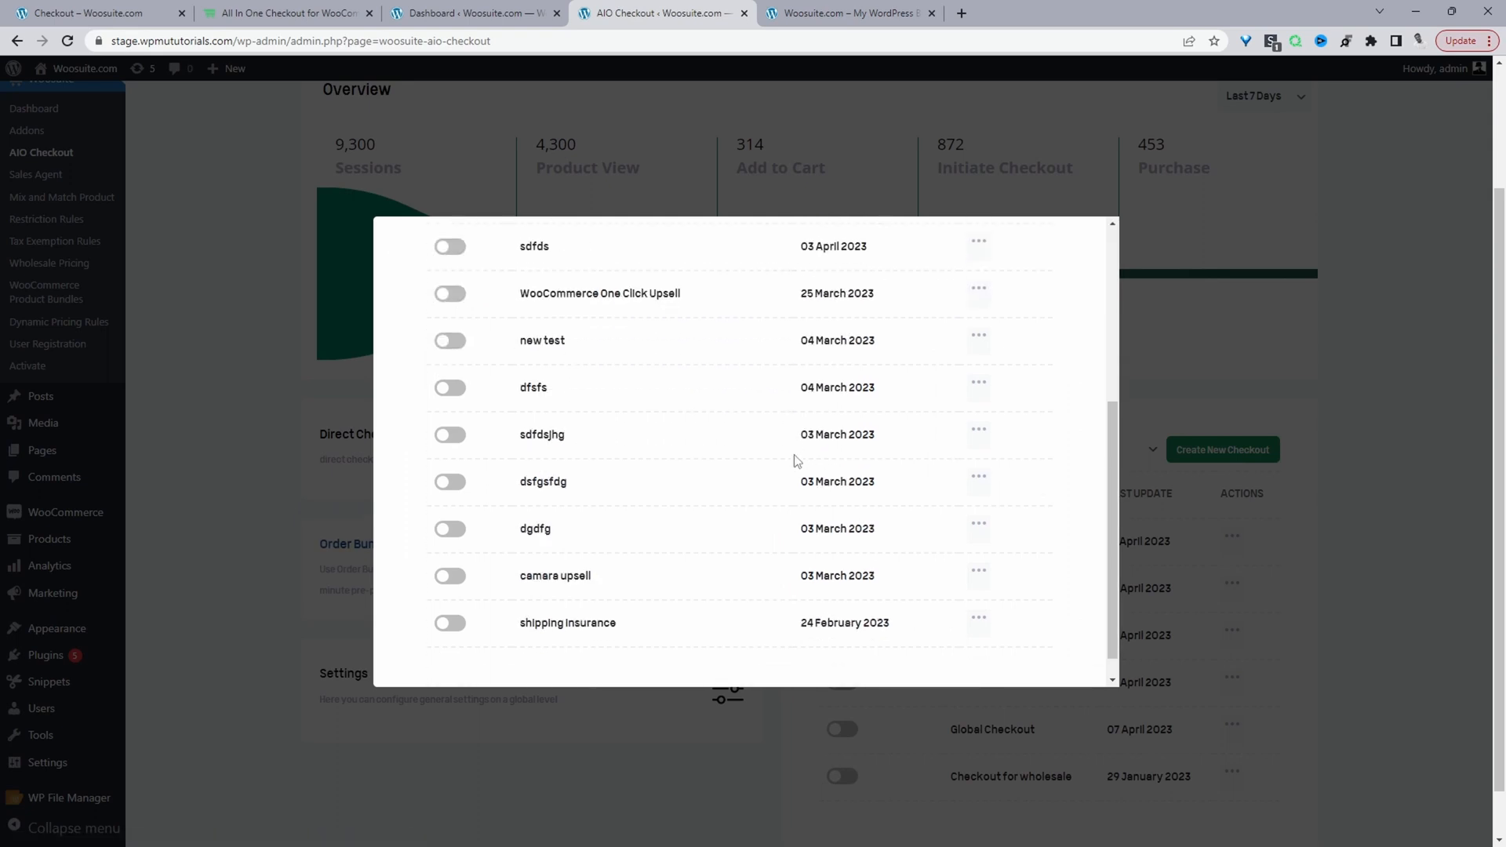
pyautogui.scroll(4, 797, 459)
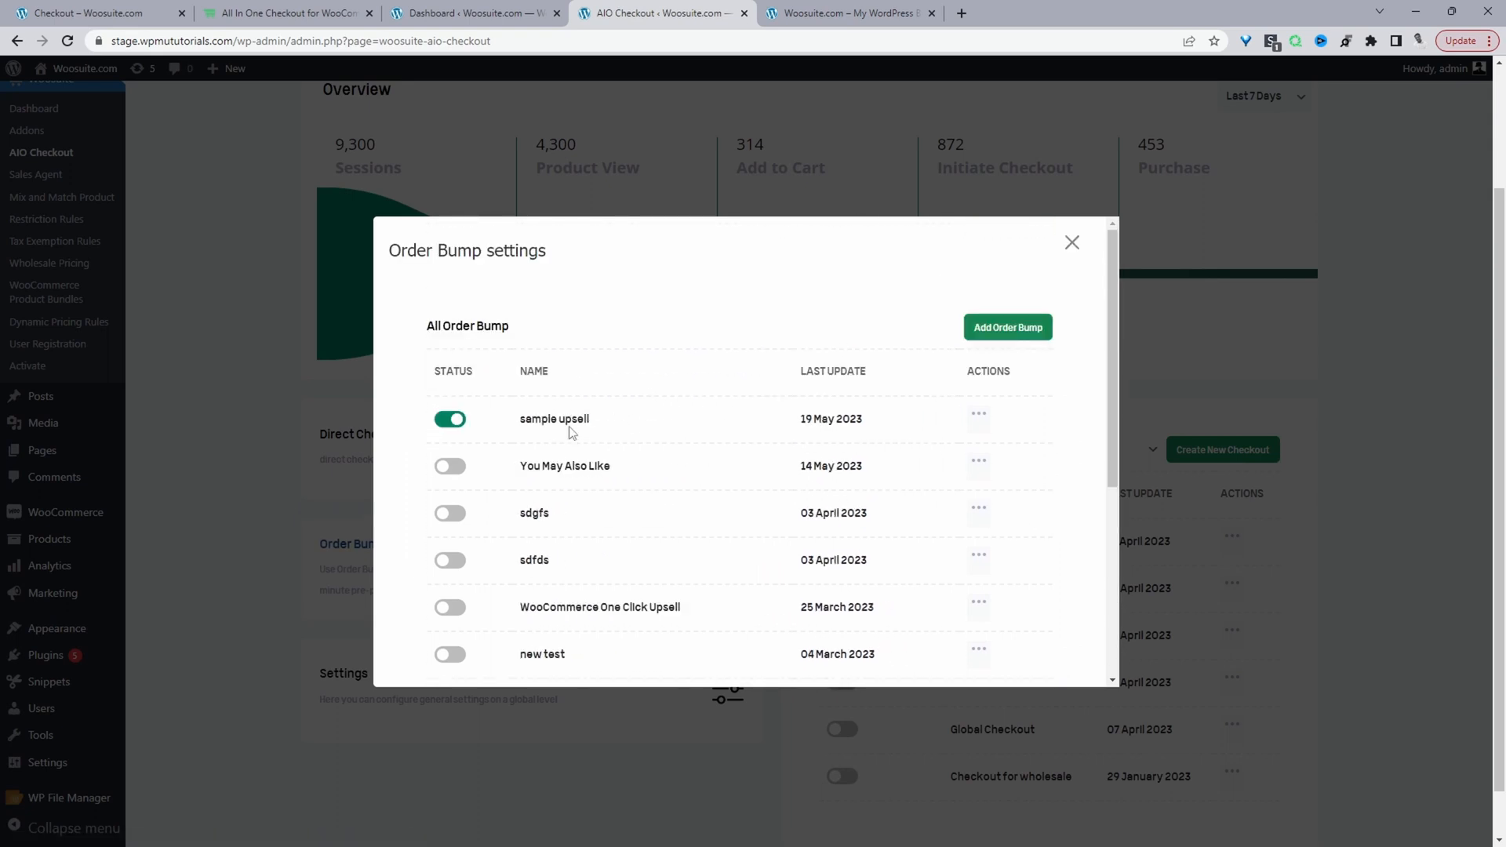
pyautogui.click(569, 424)
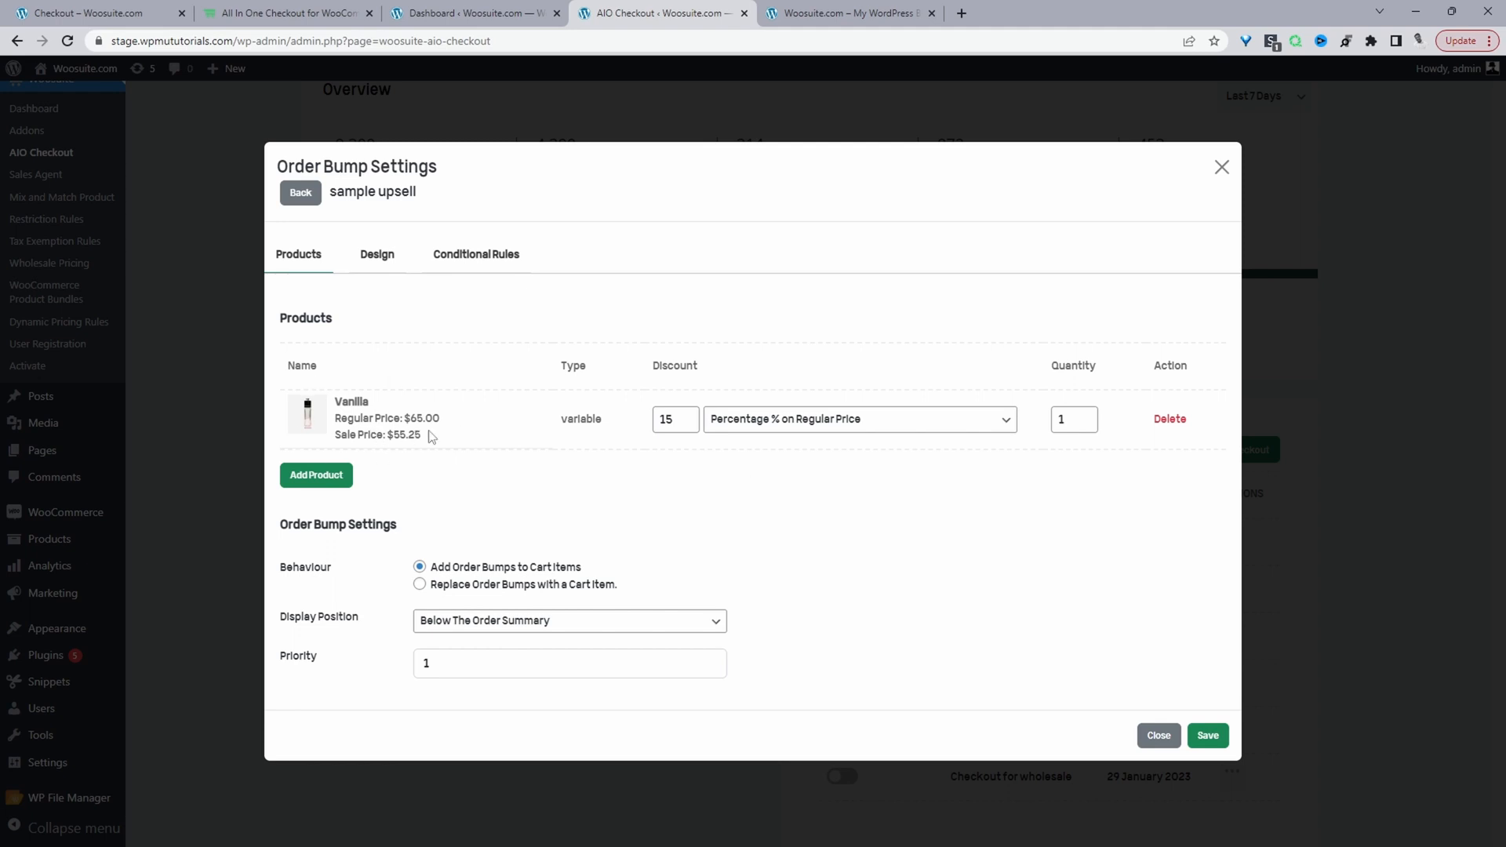
# Review the Vanilla product's discount types and the order bump's display position and priority options.
pyautogui.click(671, 419)
pyautogui.click(810, 427)
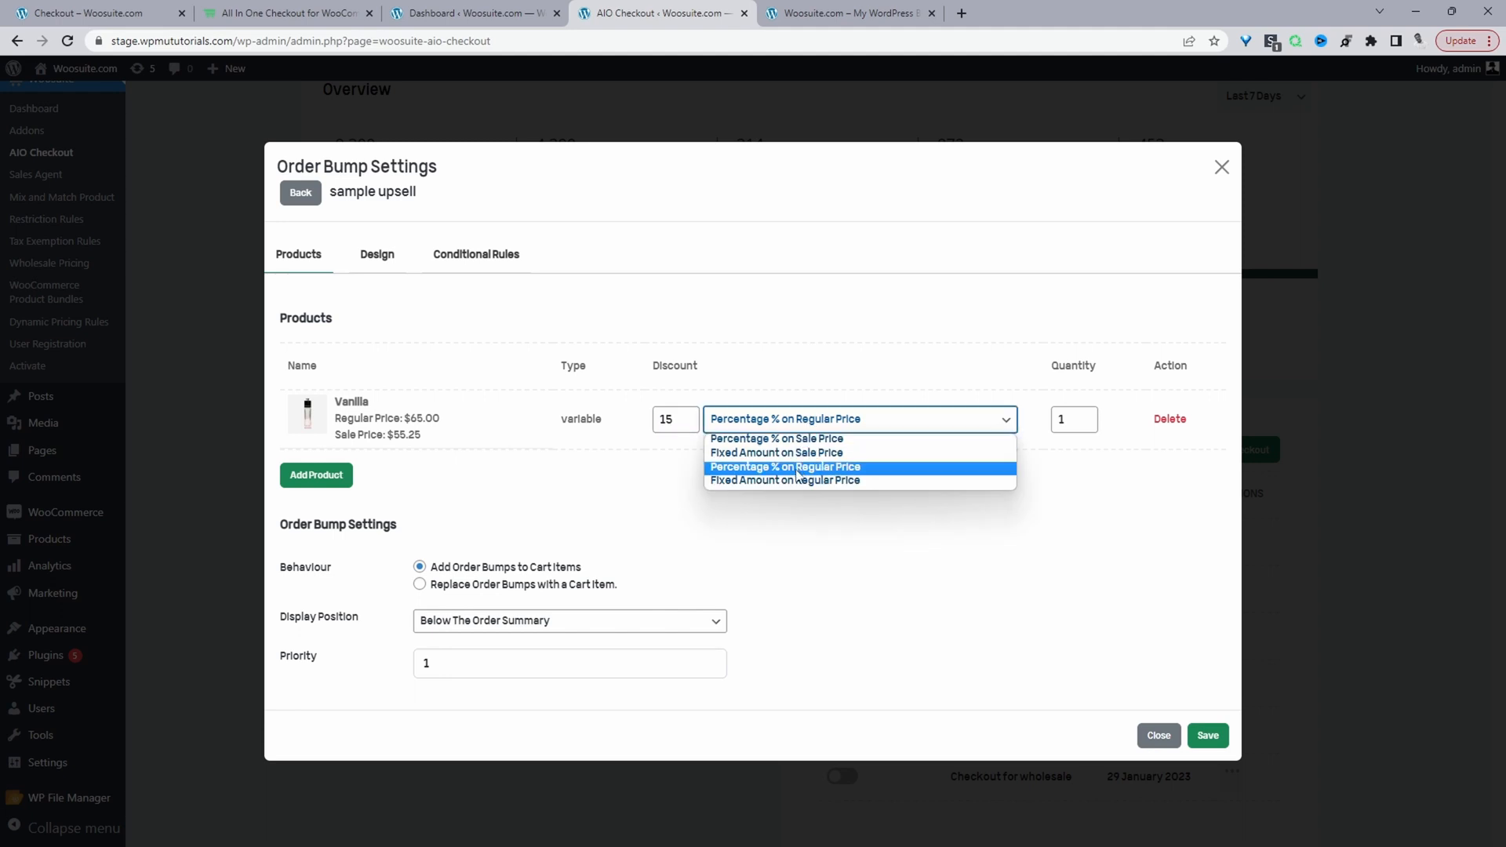
pyautogui.click(846, 345)
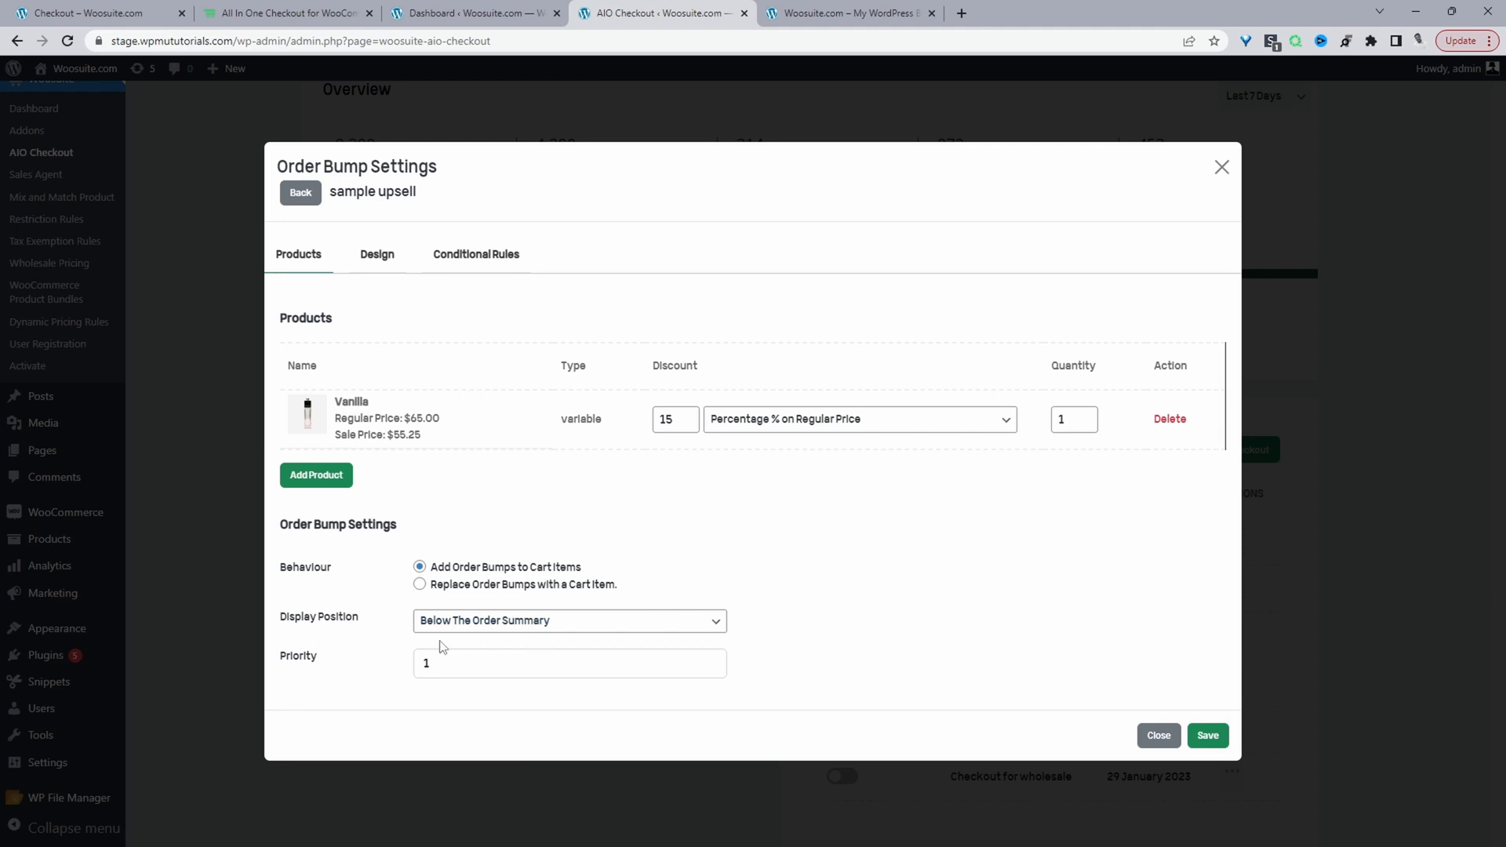
pyautogui.click(476, 626)
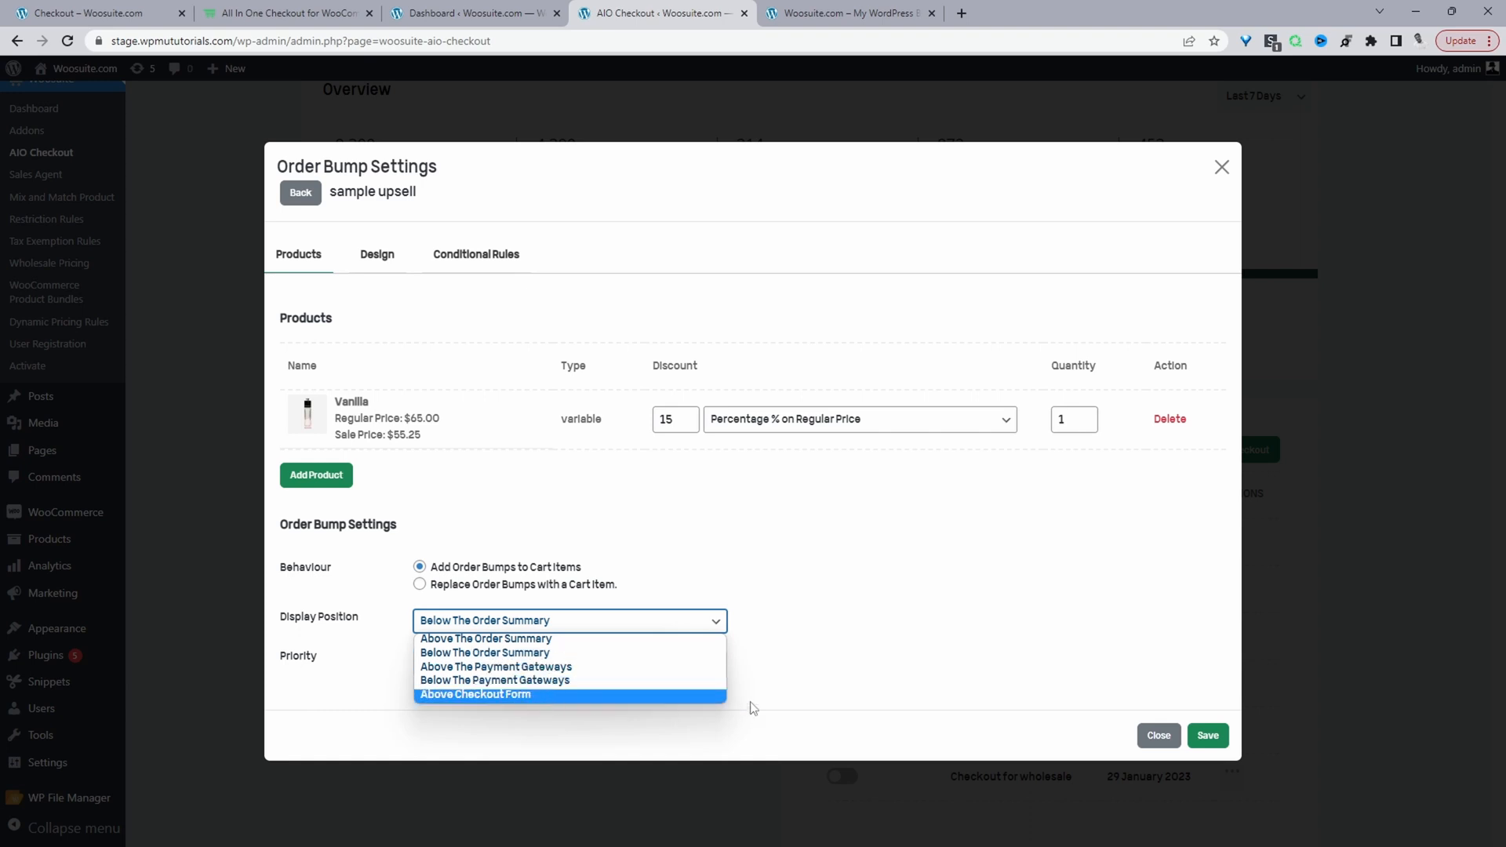
pyautogui.click(935, 637)
pyautogui.press('Tab')
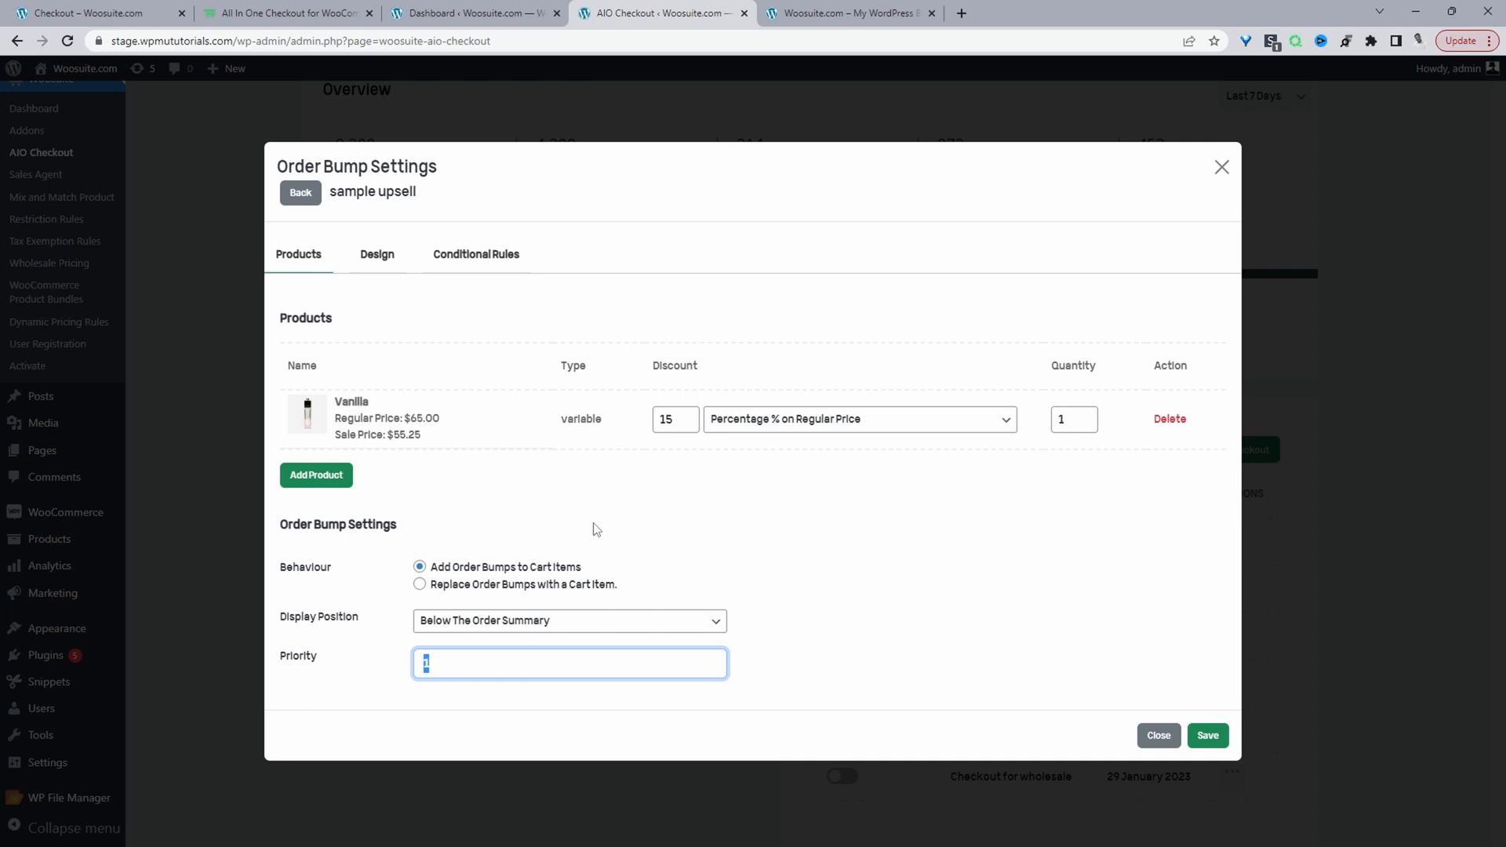
# In the sample upsell's design settings, look over the offer texts and set the order bump style to Notification.
pyautogui.click(380, 257)
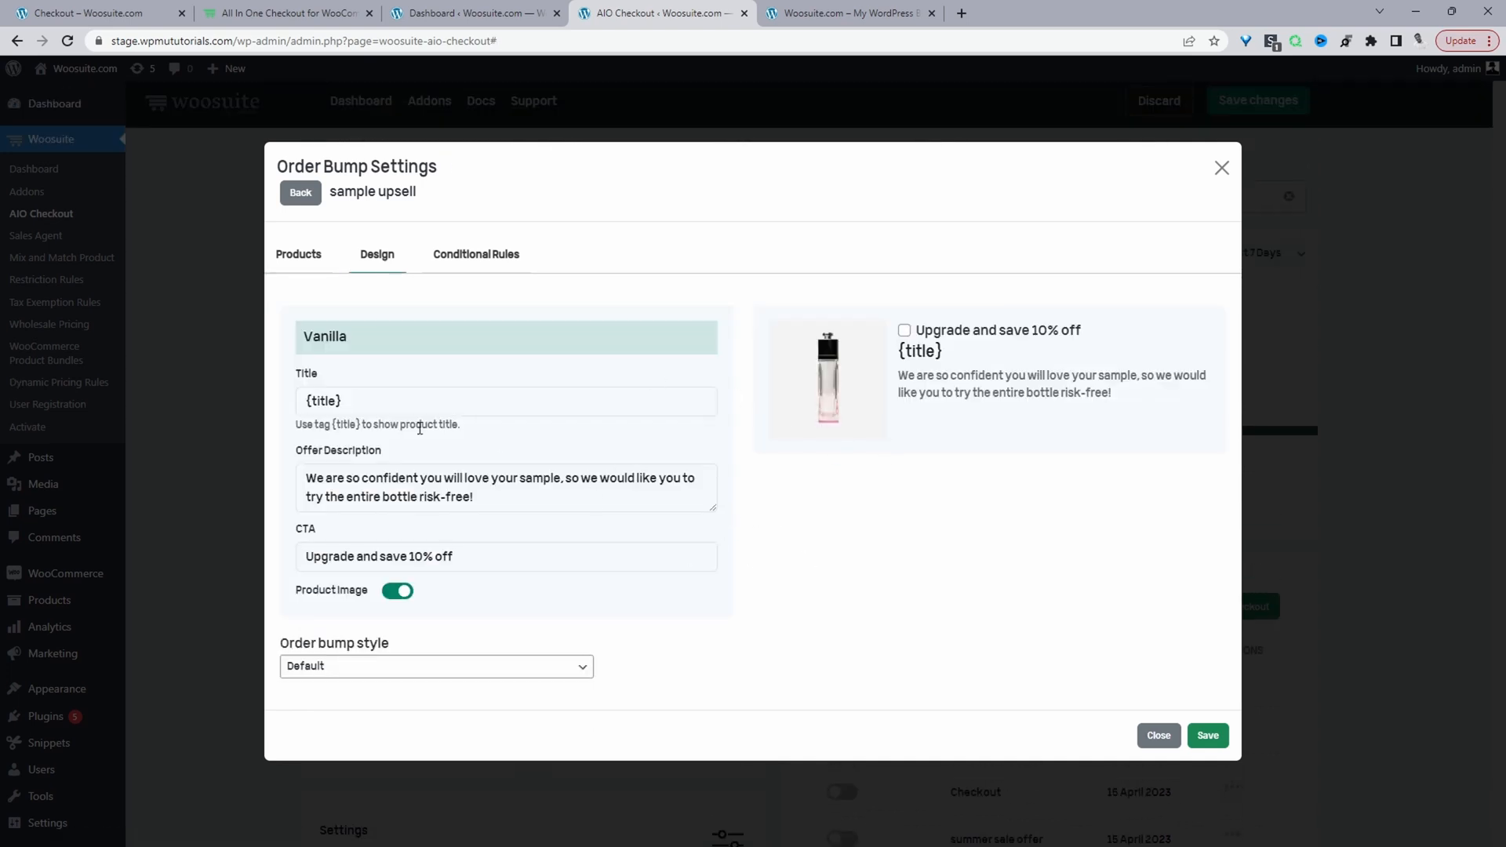
pyautogui.click(329, 406)
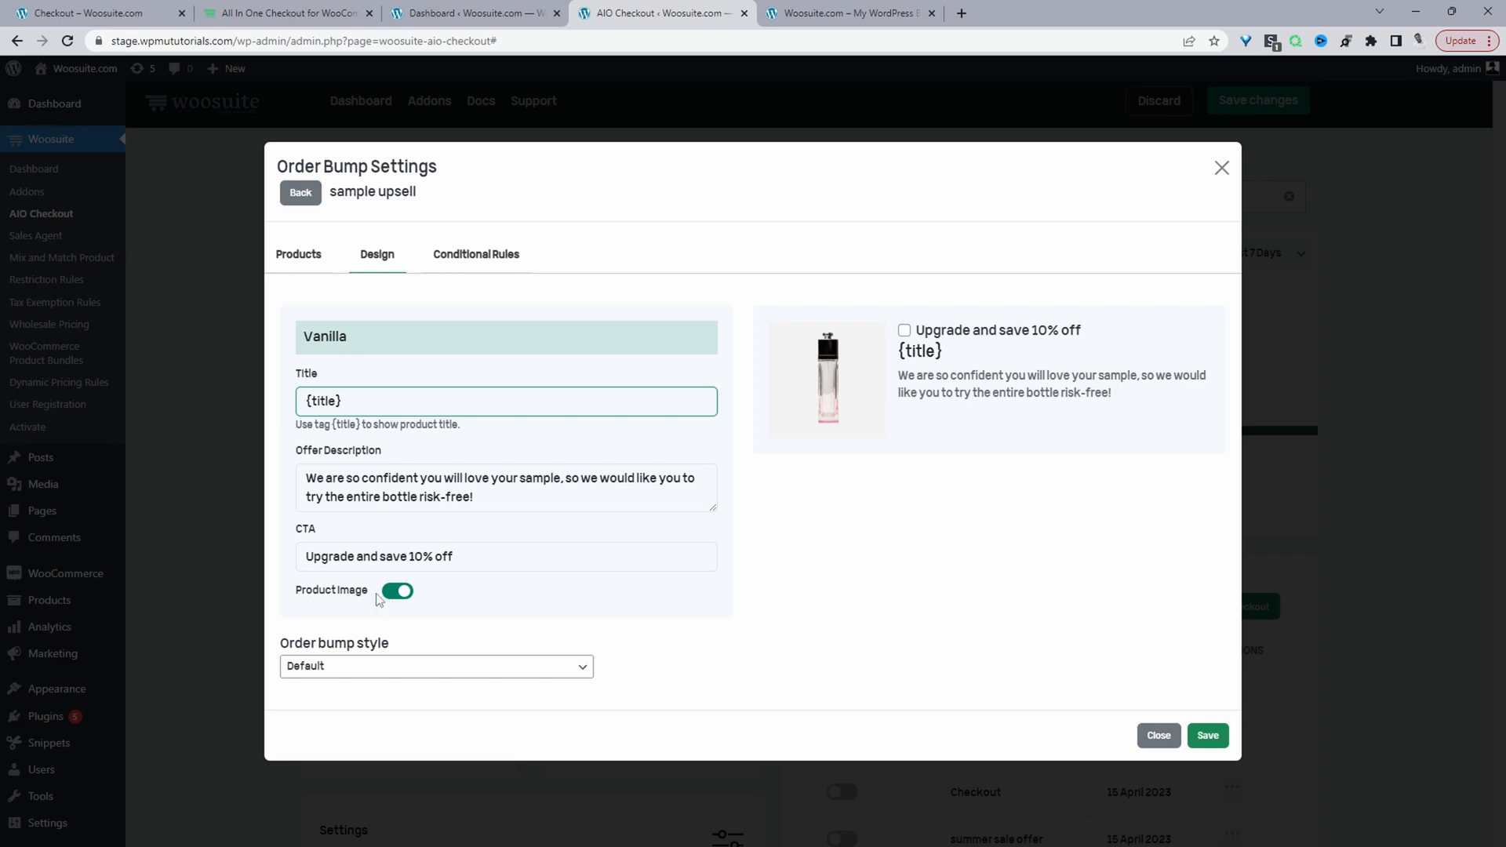
pyautogui.click(410, 670)
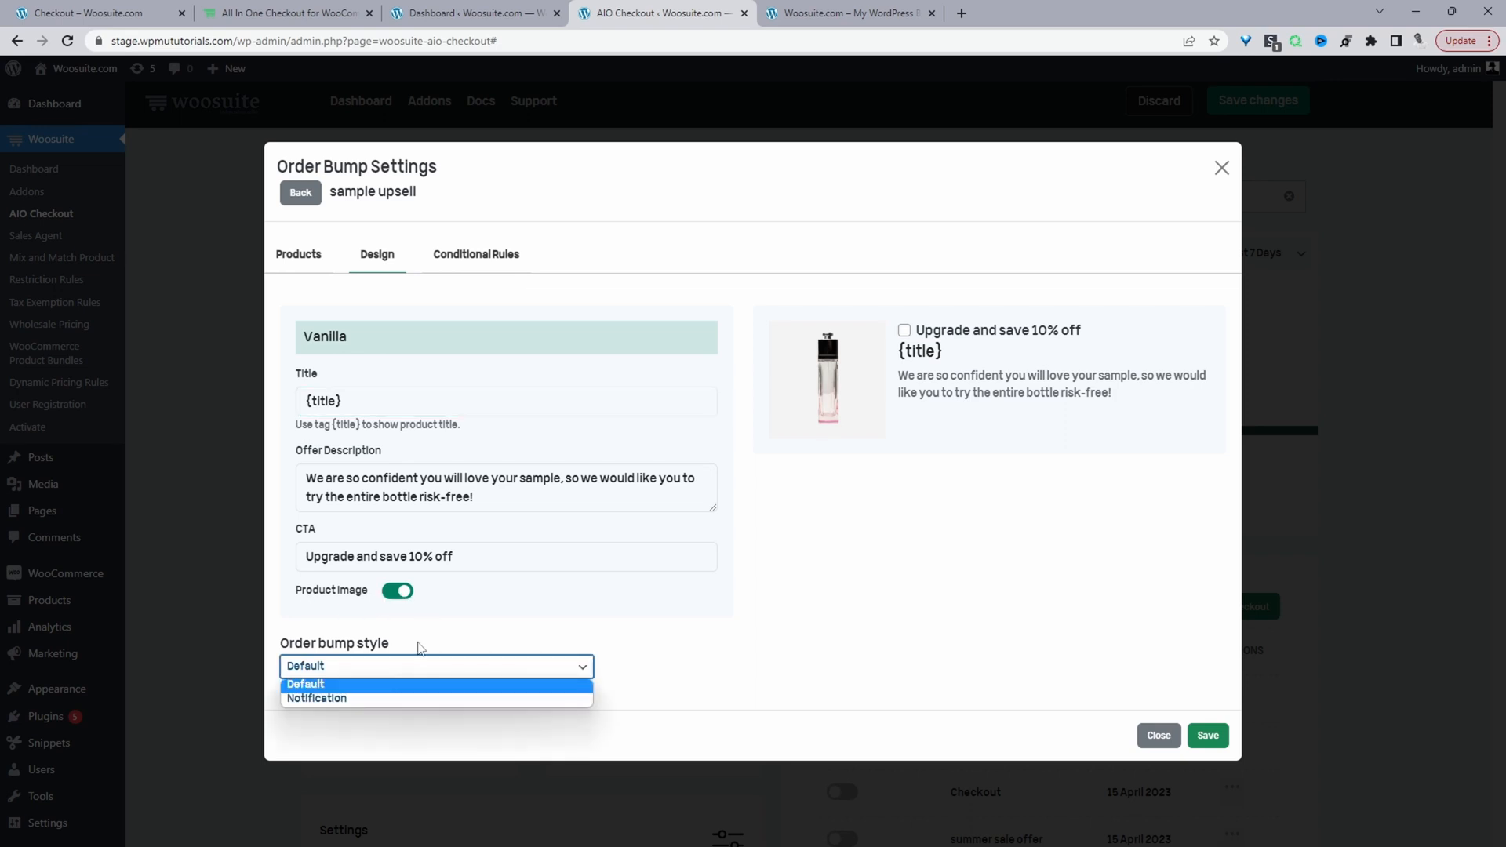
pyautogui.click(418, 646)
pyautogui.click(390, 675)
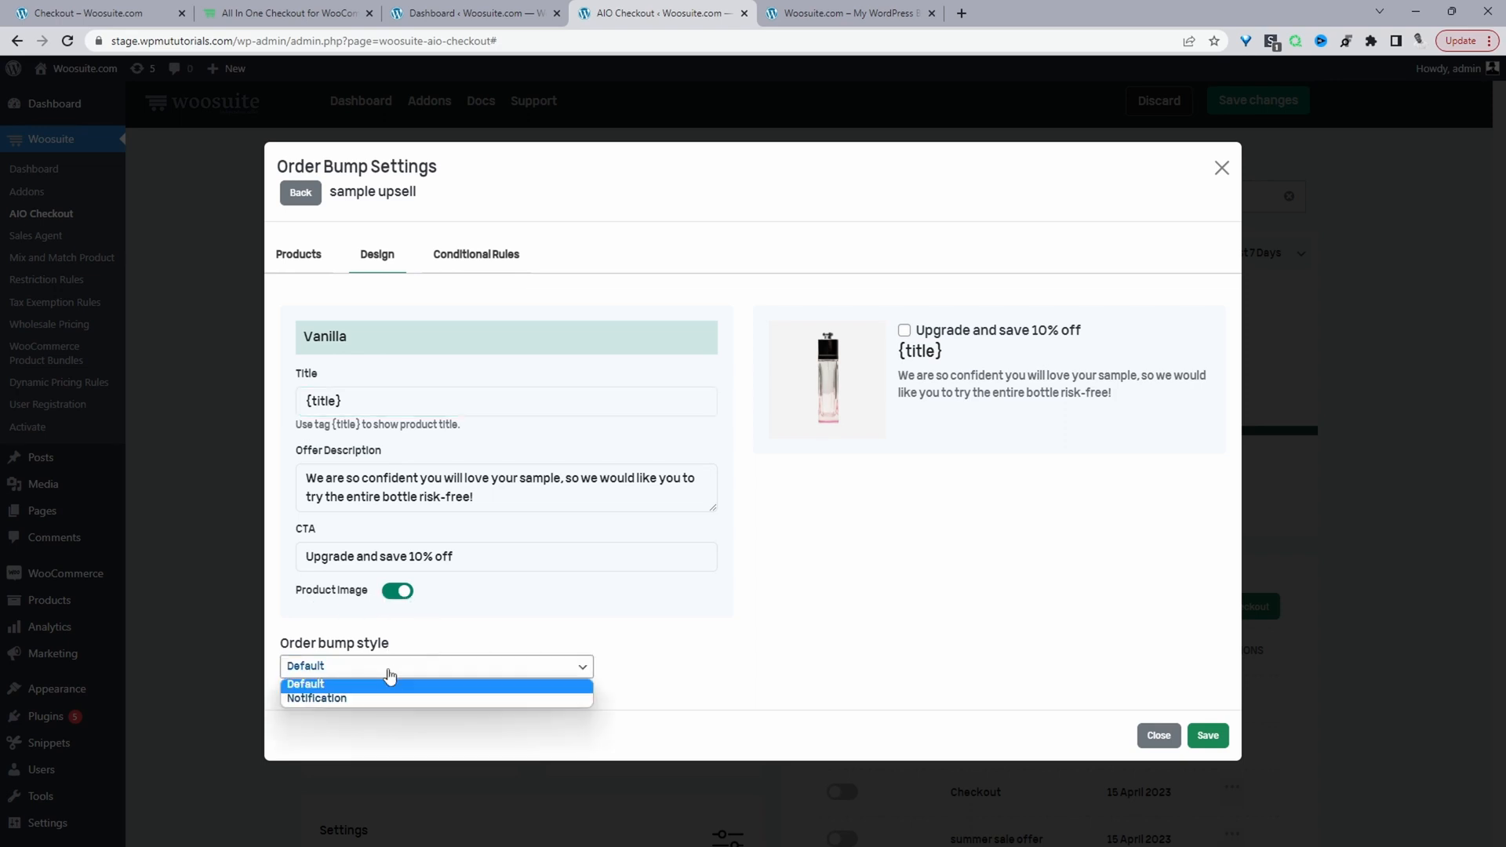
pyautogui.click(340, 698)
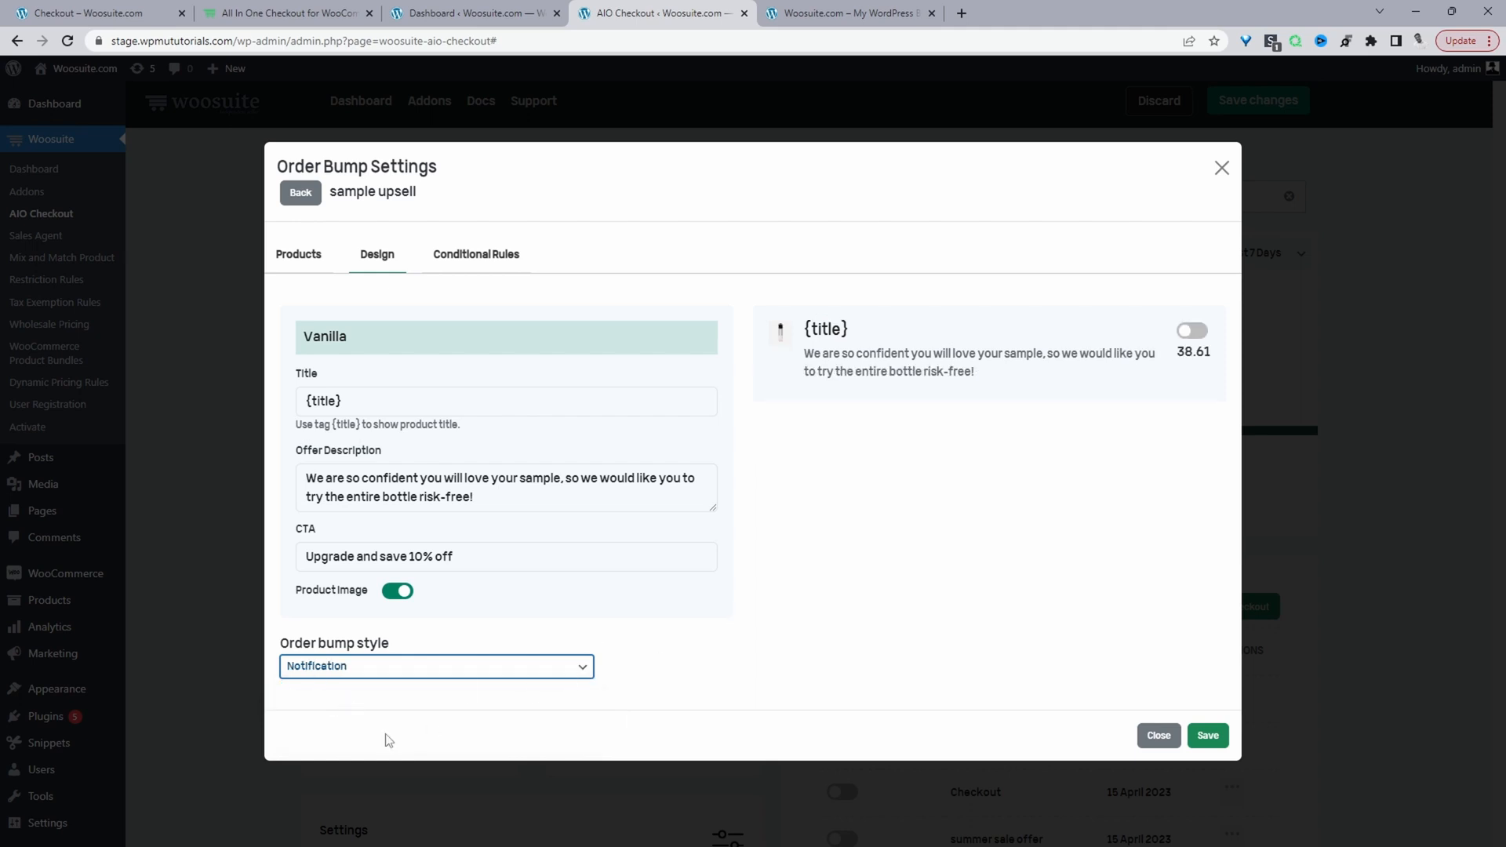
# Review the sample upsell's order bump styles and cart category trigger rule, and leave the Order Bump settings without saving.
pyautogui.click(368, 674)
pyautogui.click(378, 686)
pyautogui.click(482, 267)
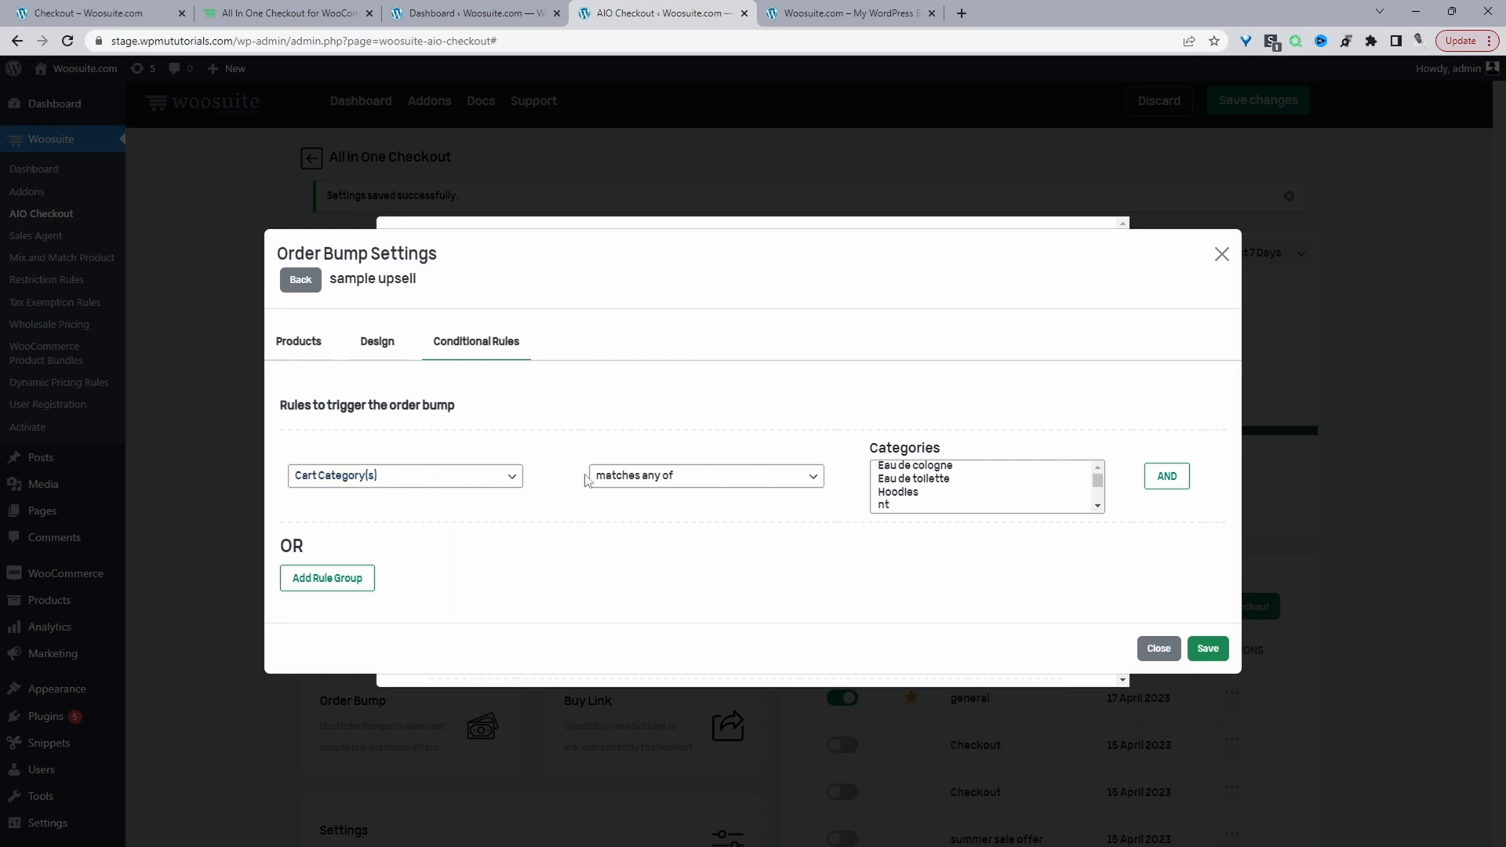
pyautogui.scroll(-3, 1049, 506)
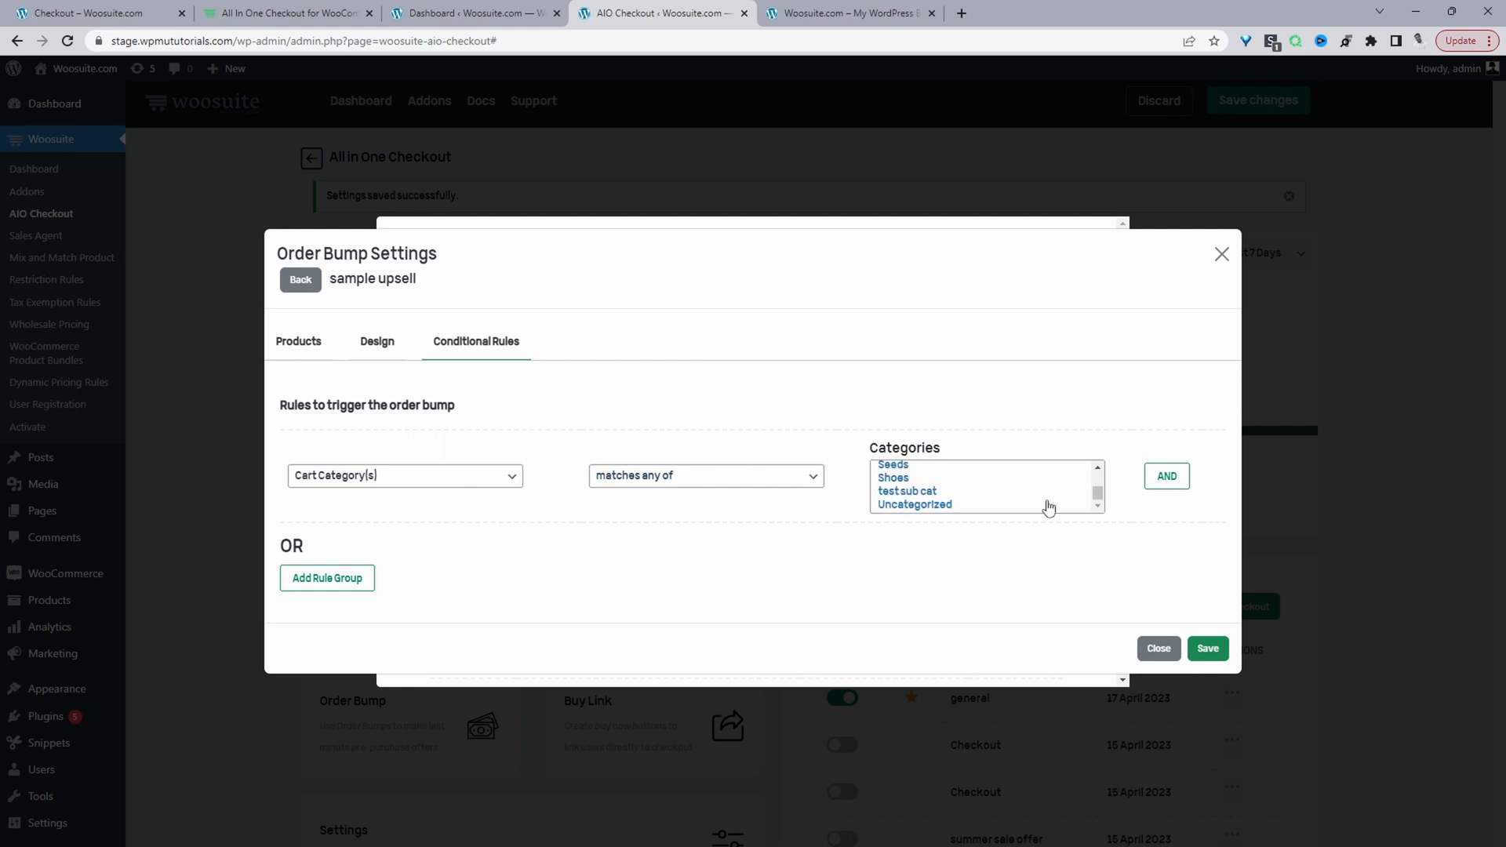
pyautogui.scroll(1, 1049, 506)
pyautogui.click(1098, 507)
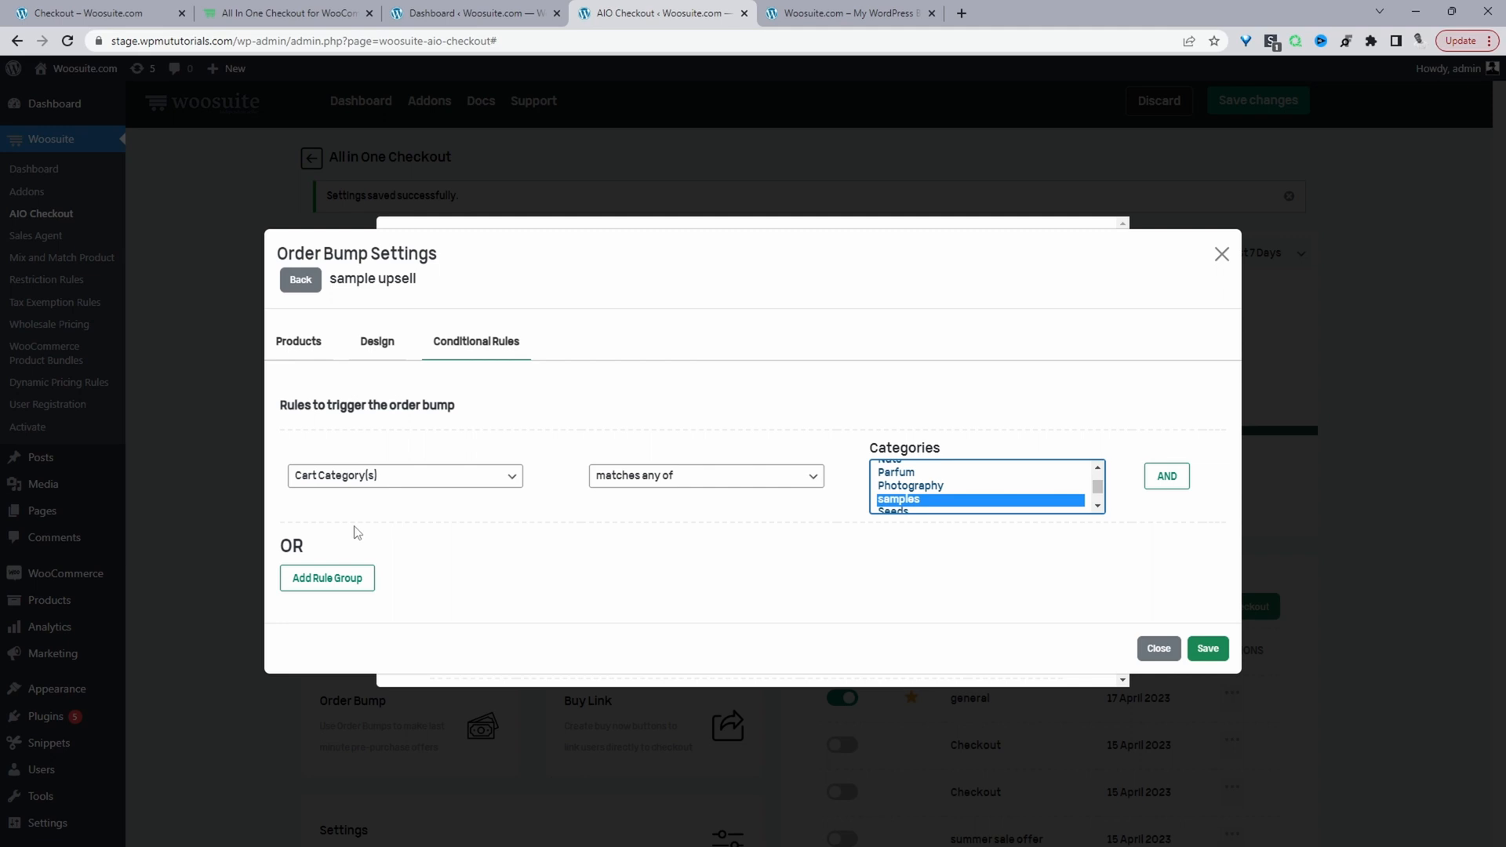
pyautogui.click(1222, 253)
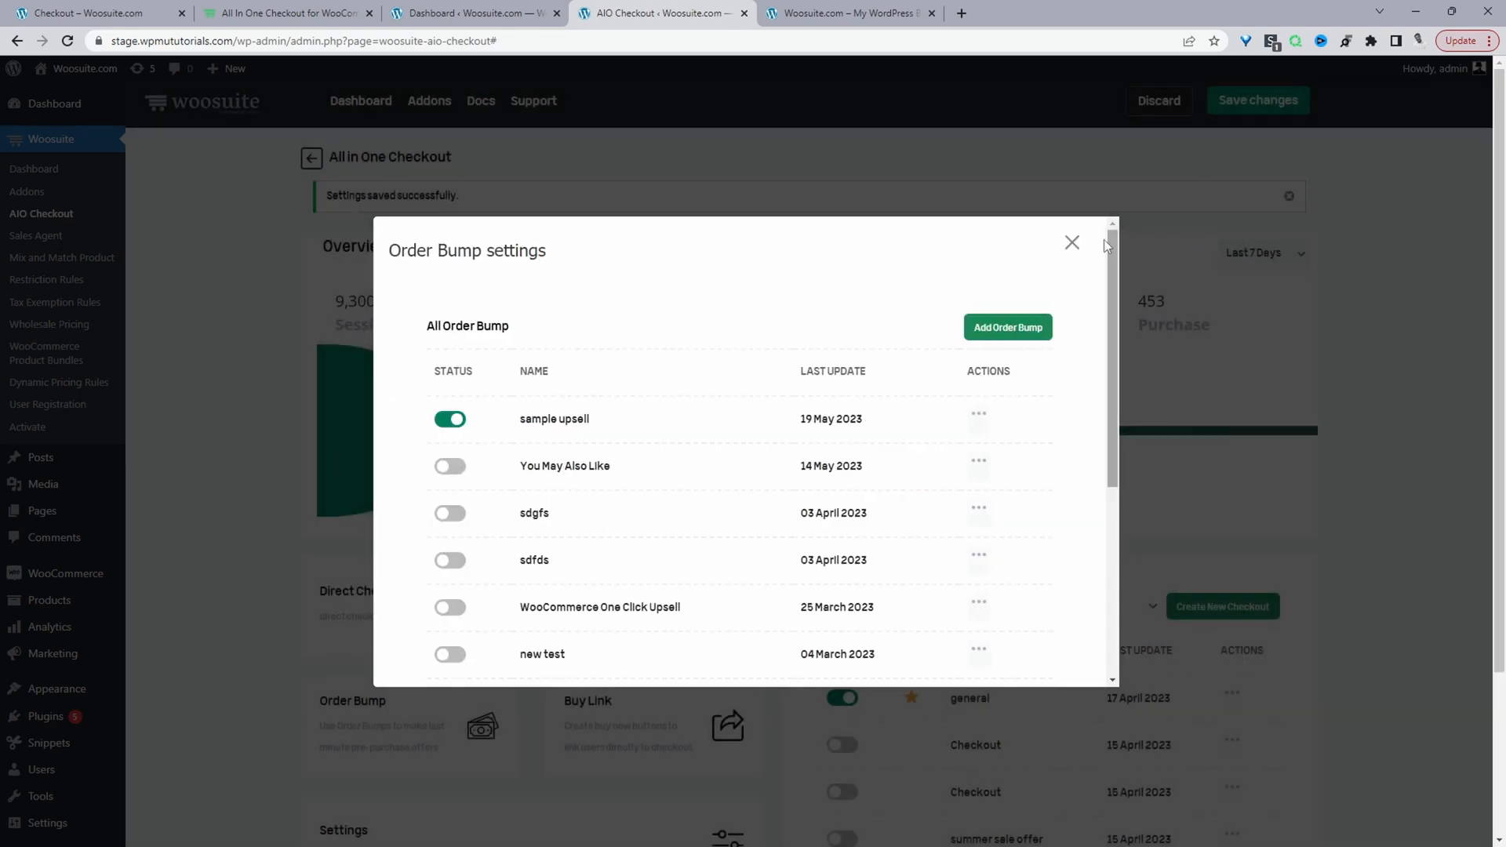
pyautogui.click(1072, 242)
# Open the checkout form named general and look through its billing, shipping, order summary and payment sections.
pyautogui.scroll(-3, 957, 330)
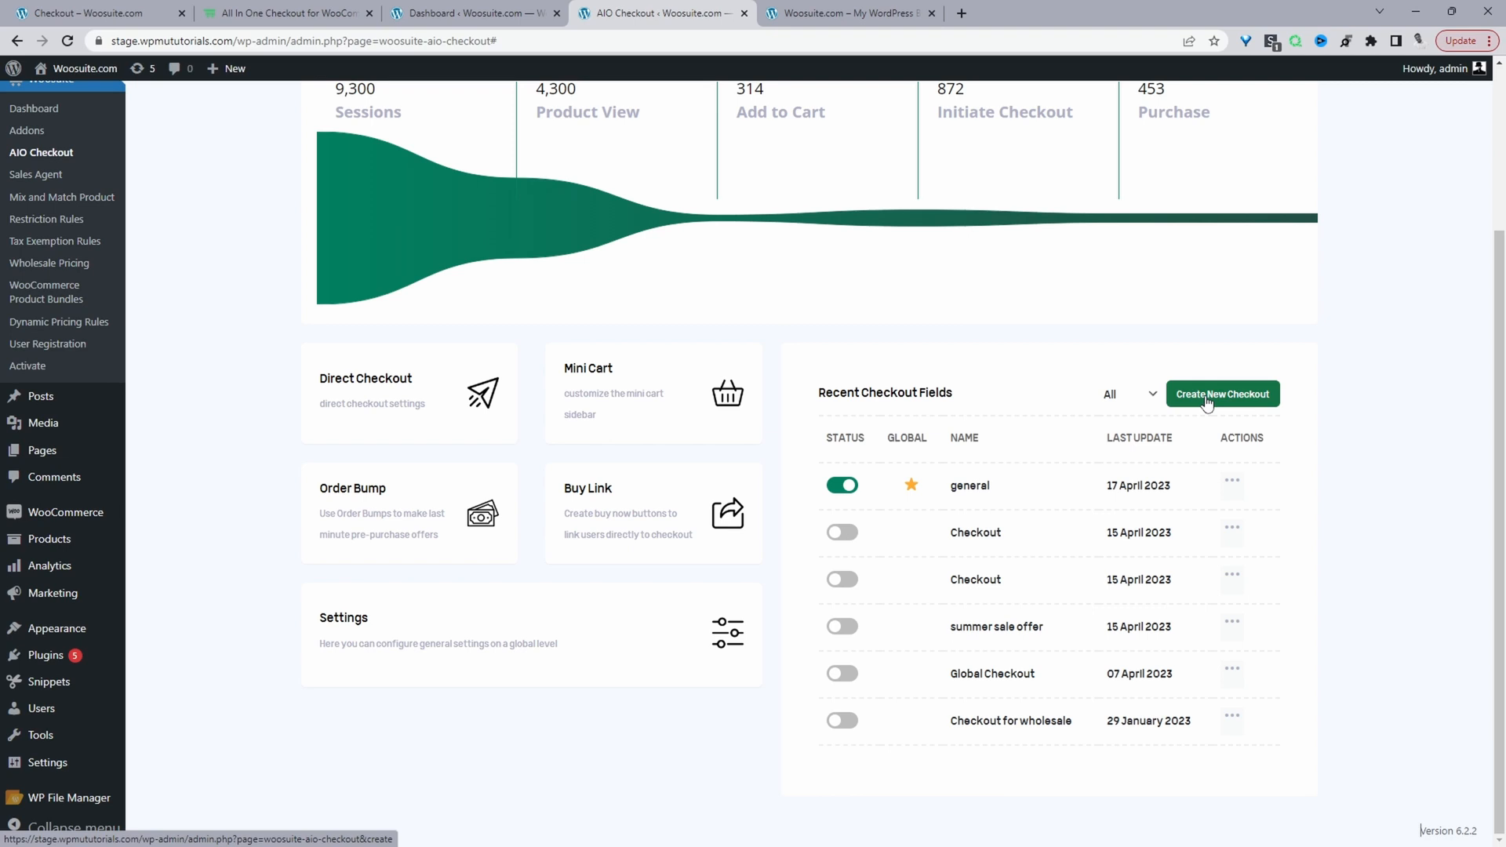
pyautogui.click(962, 489)
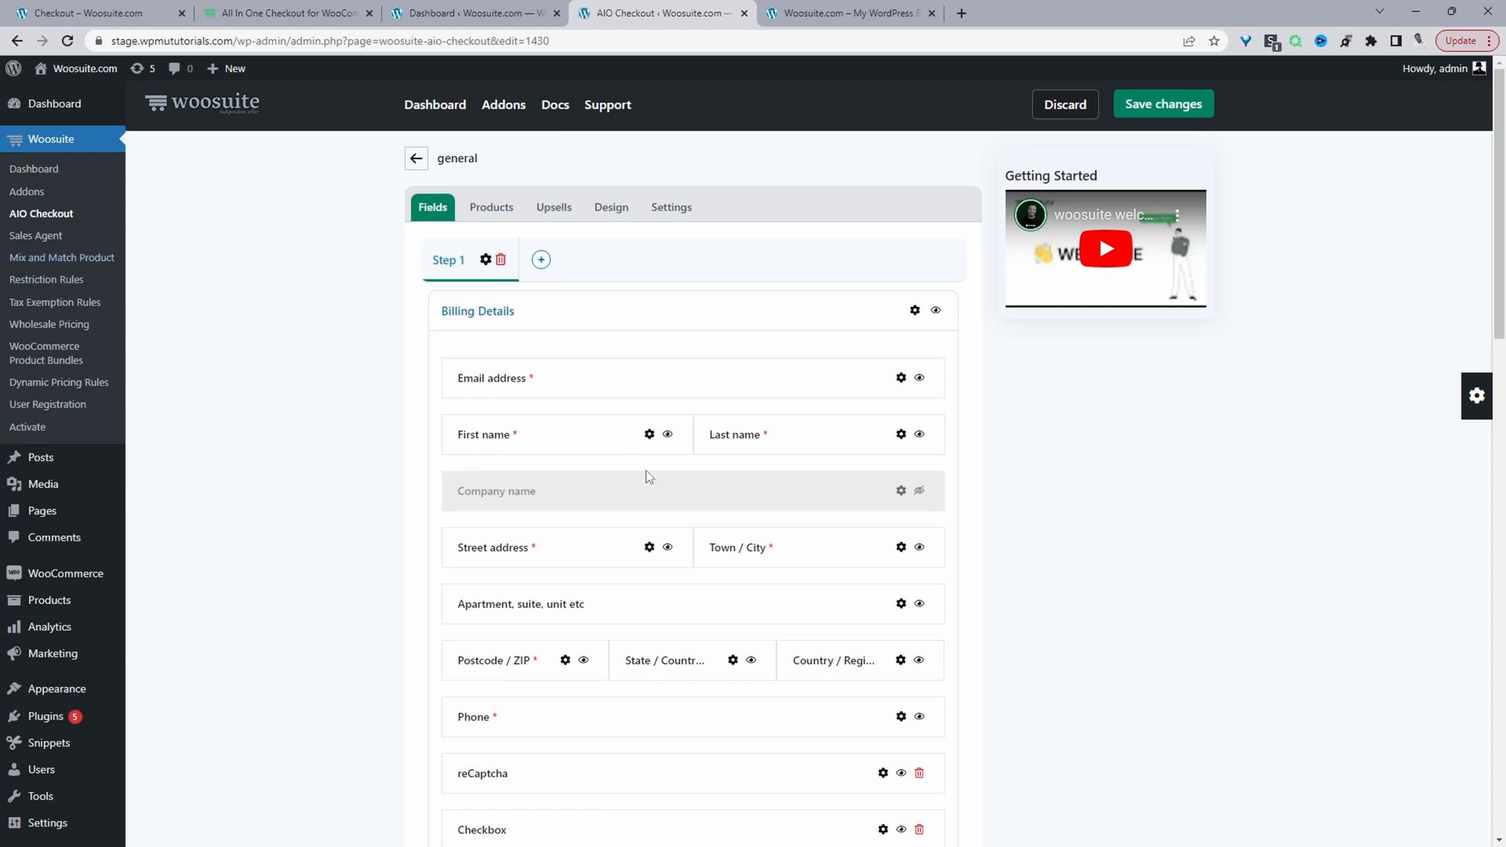
pyautogui.scroll(-10, 454, 377)
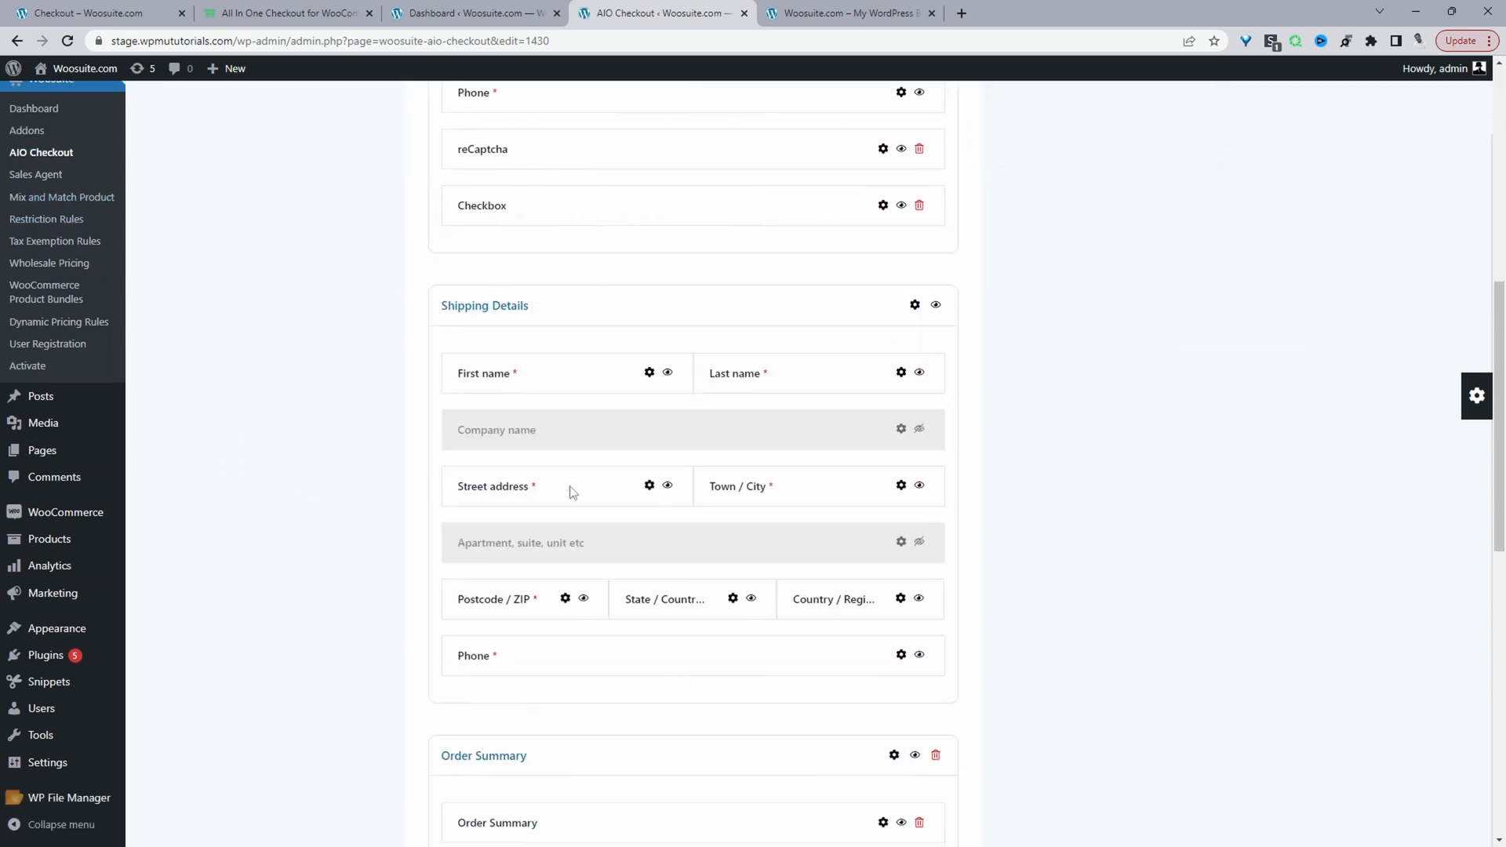
pyautogui.scroll(-3, 539, 582)
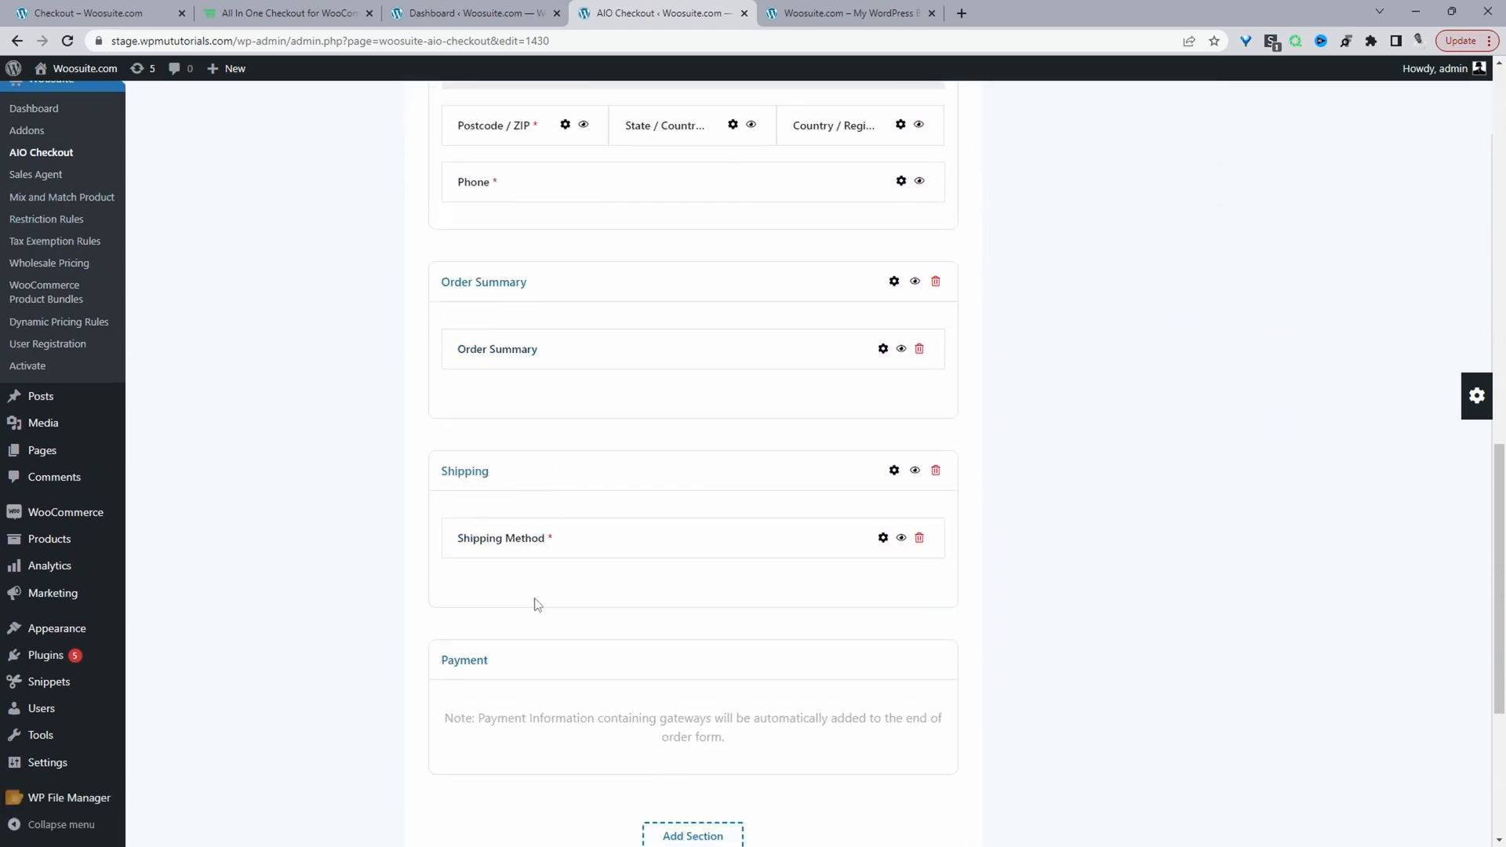
pyautogui.scroll(-2, 521, 581)
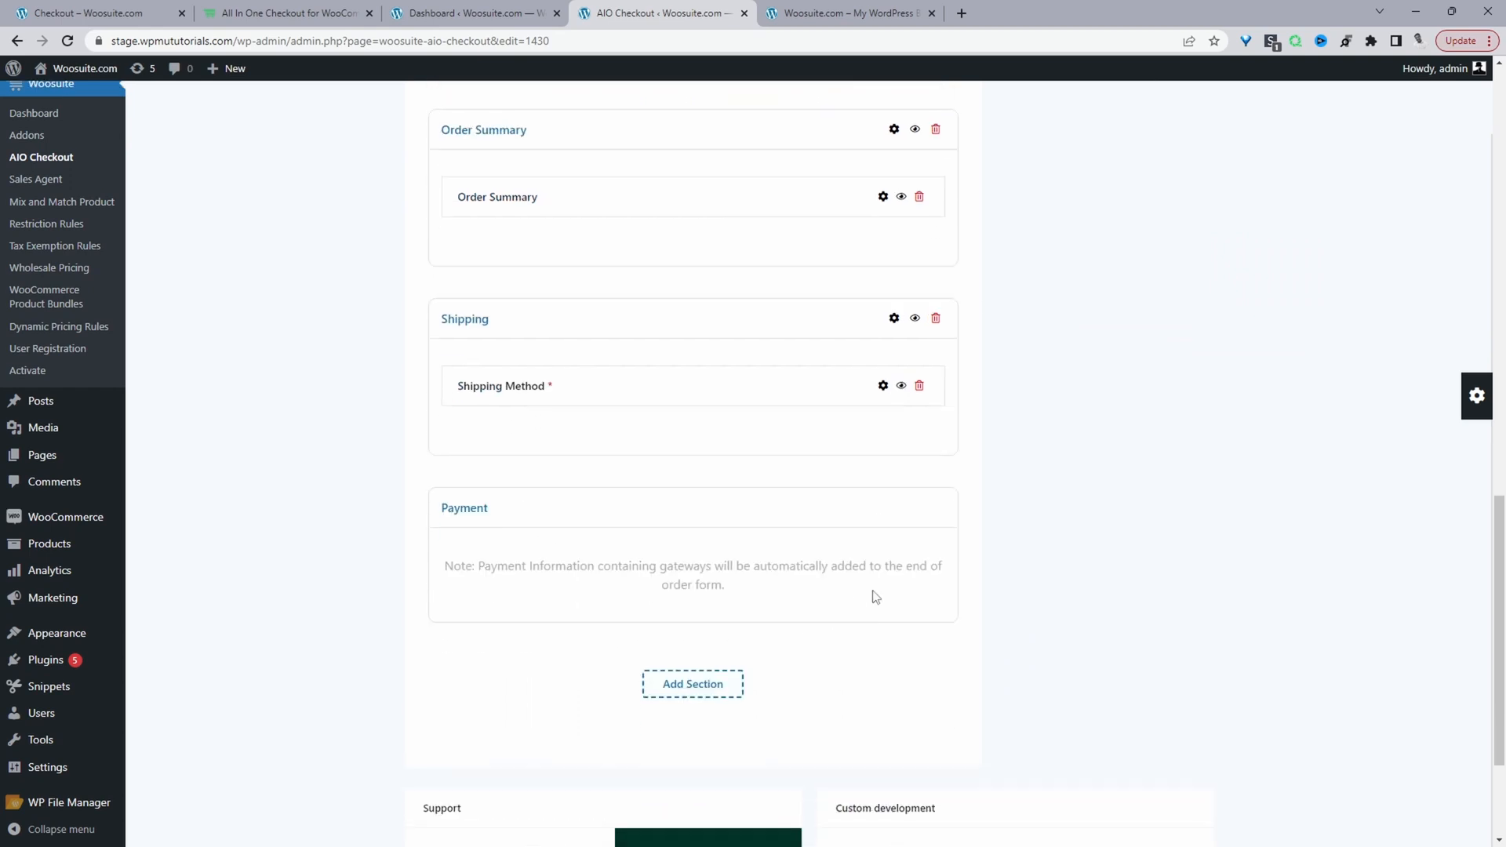
pyautogui.scroll(5, 874, 595)
# Add a URL field to the Billing Details section, directly below Email address.
pyautogui.click(1475, 396)
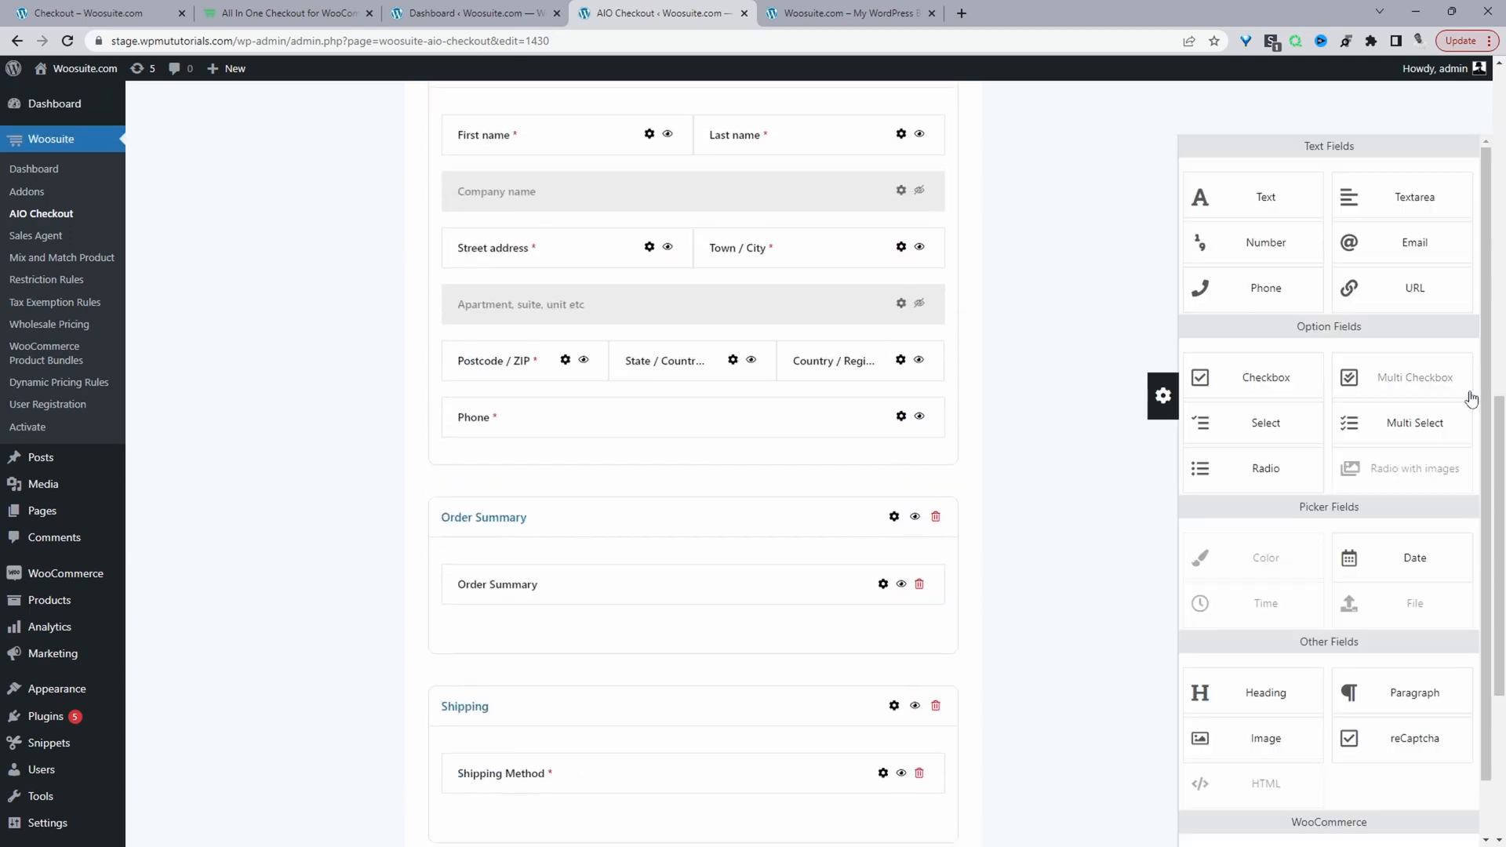
pyautogui.scroll(11, 863, 471)
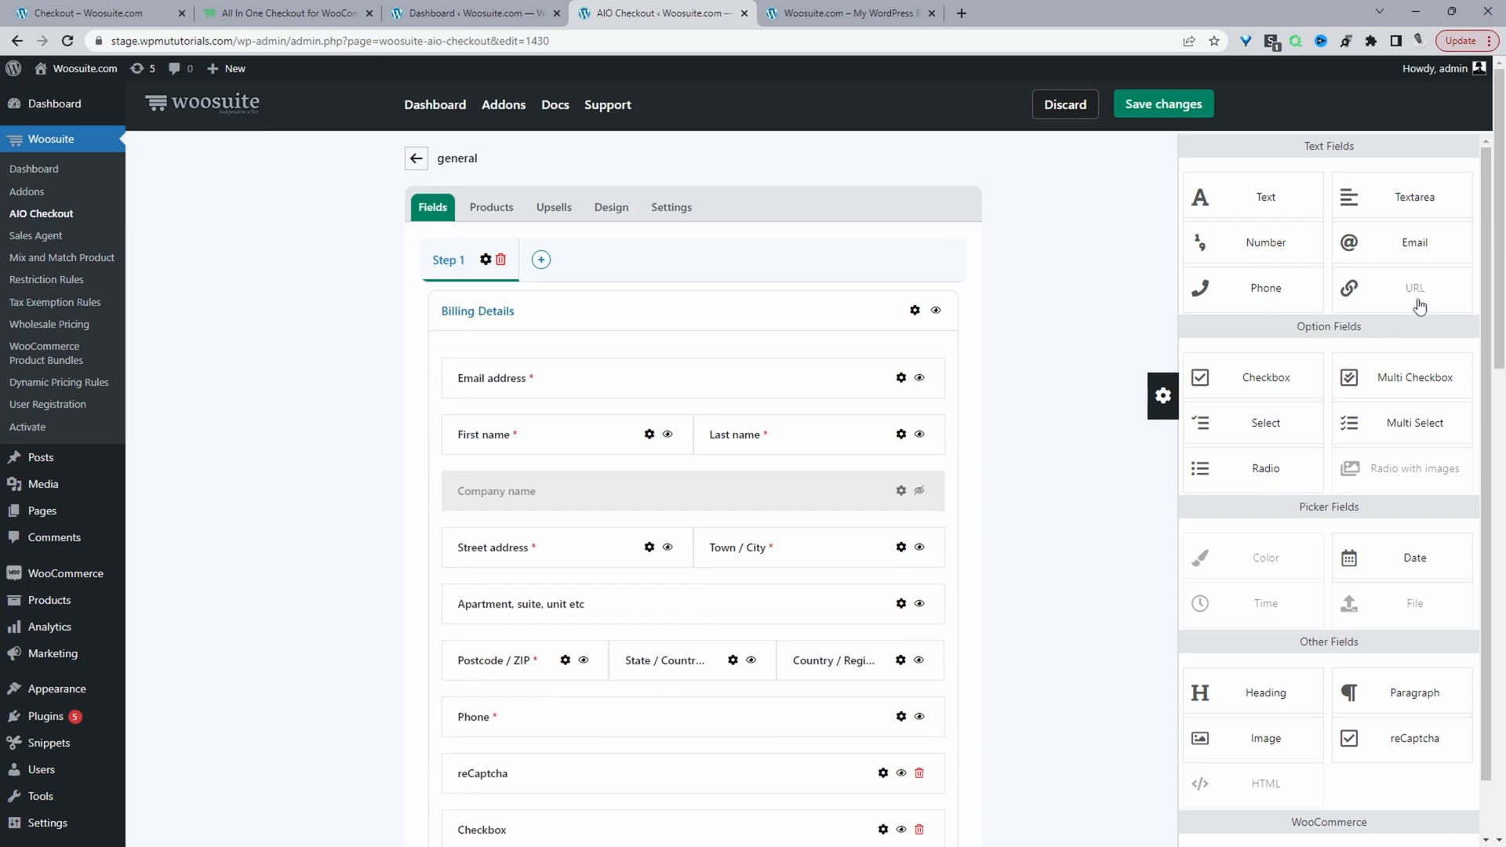
pyautogui.moveTo(1412, 300); pyautogui.dragTo(596, 441)
pyautogui.moveTo(681, 384); pyautogui.dragTo(672, 352)
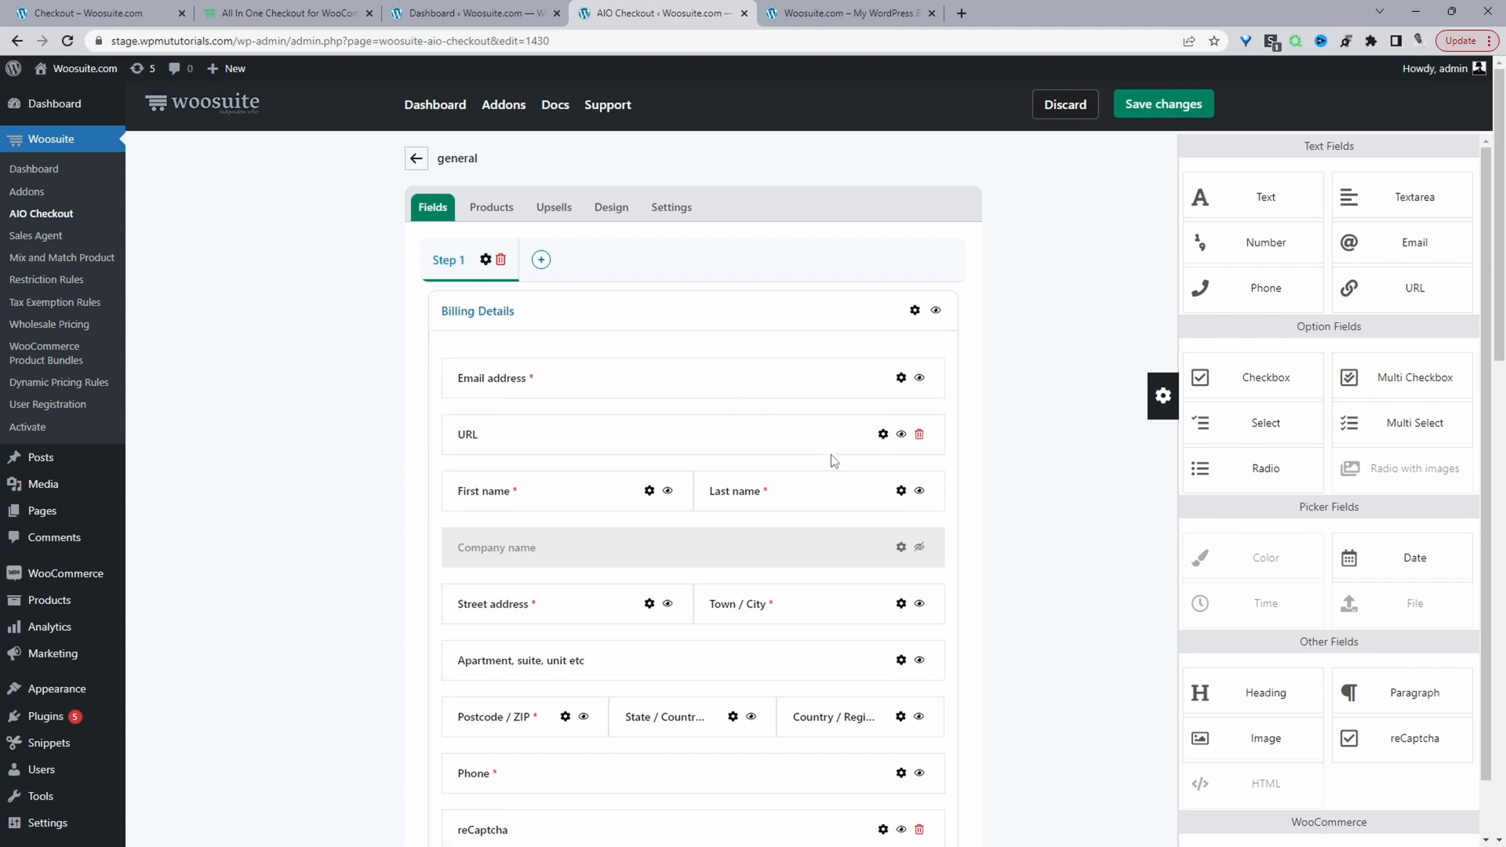
# Review the URL field's general and appearance settings, trying the Half width size and restoring Full width.
pyautogui.click(884, 435)
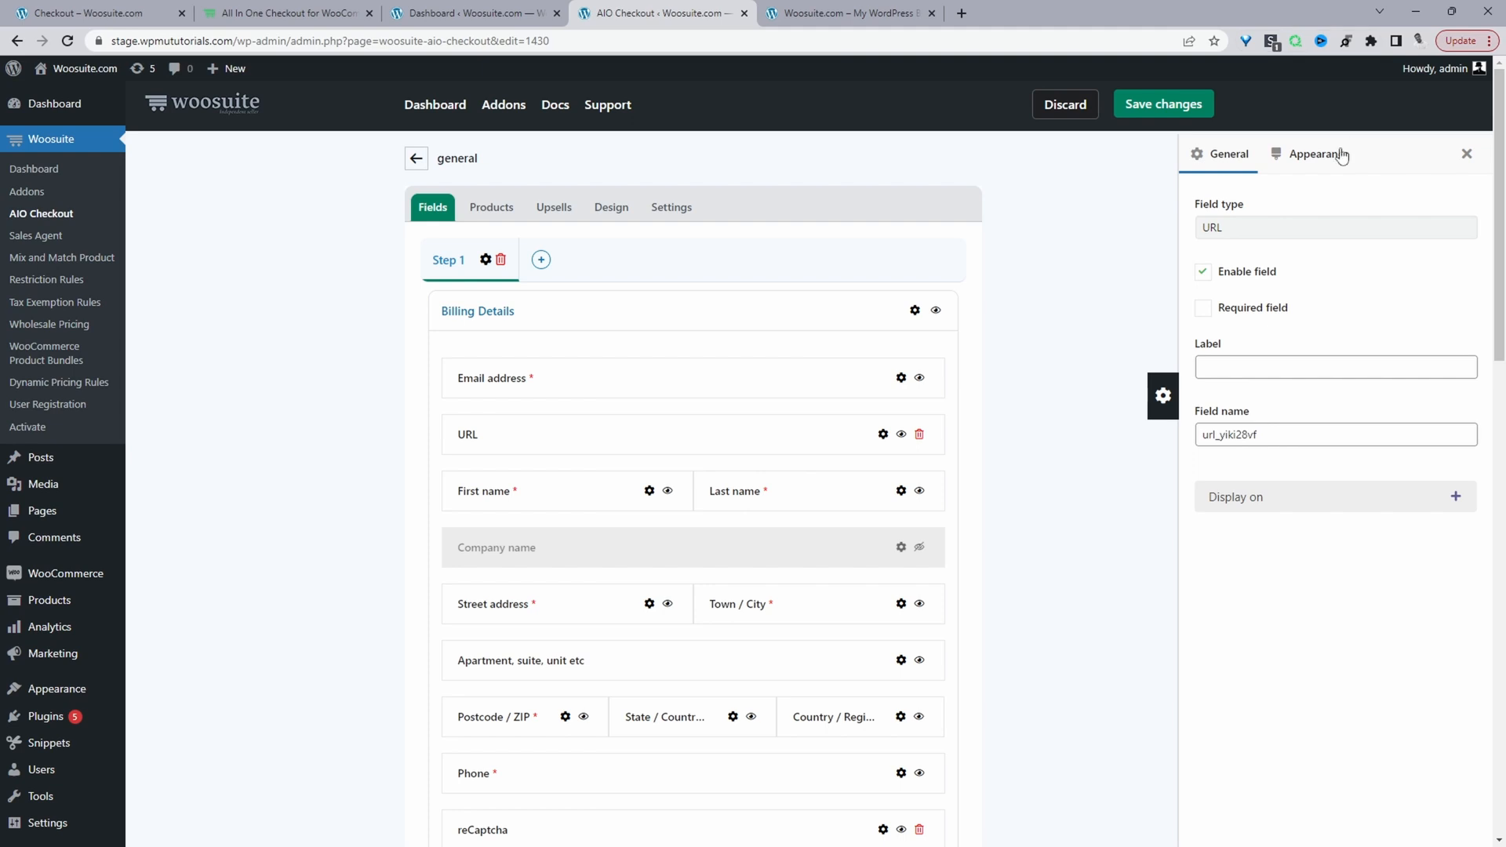
pyautogui.click(1306, 181)
pyautogui.click(1278, 227)
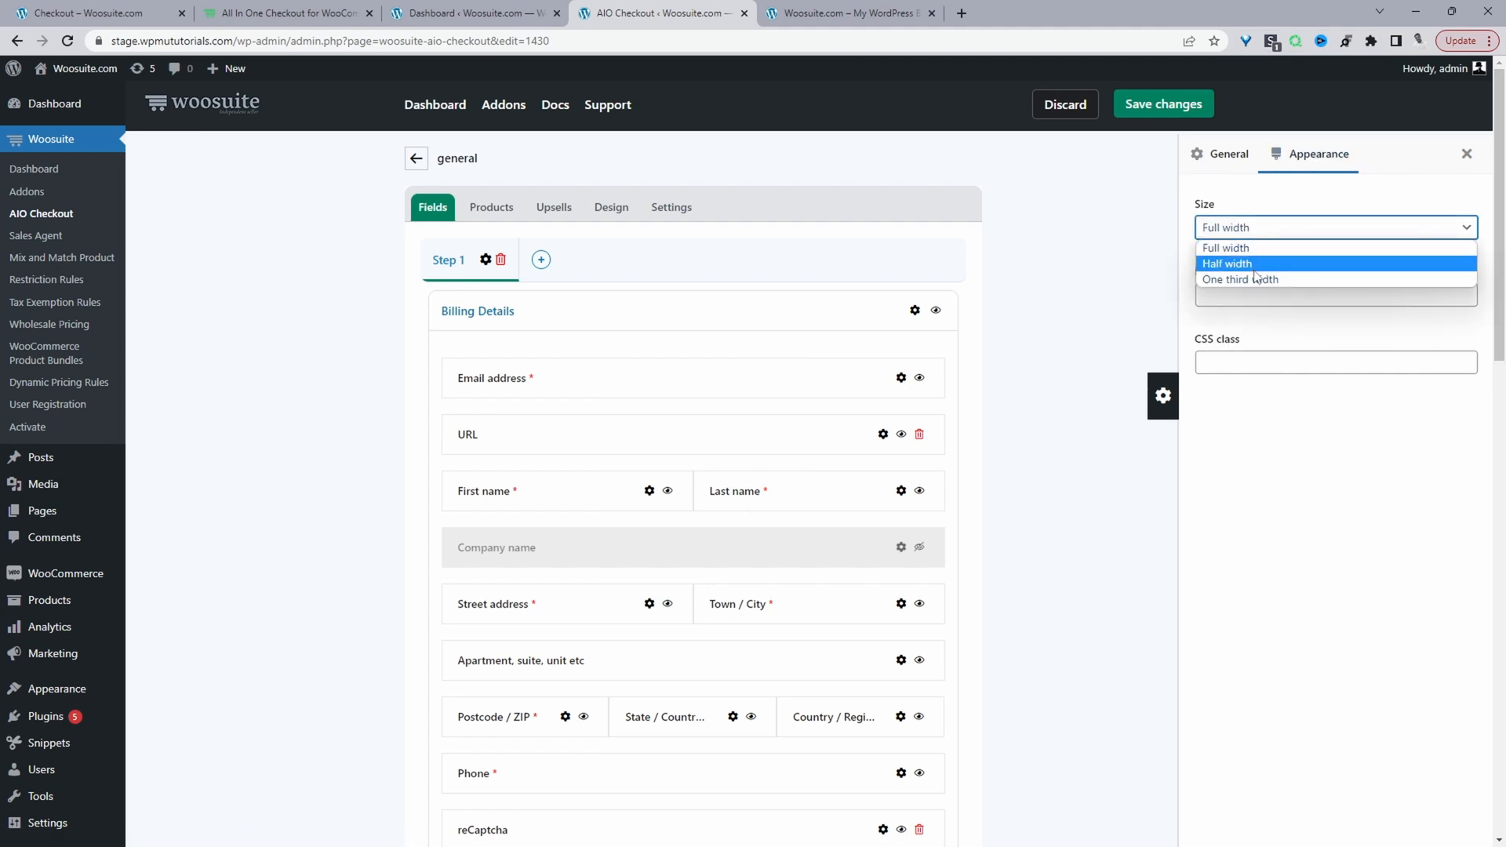
pyautogui.click(1259, 264)
pyautogui.click(1274, 228)
pyautogui.click(1263, 251)
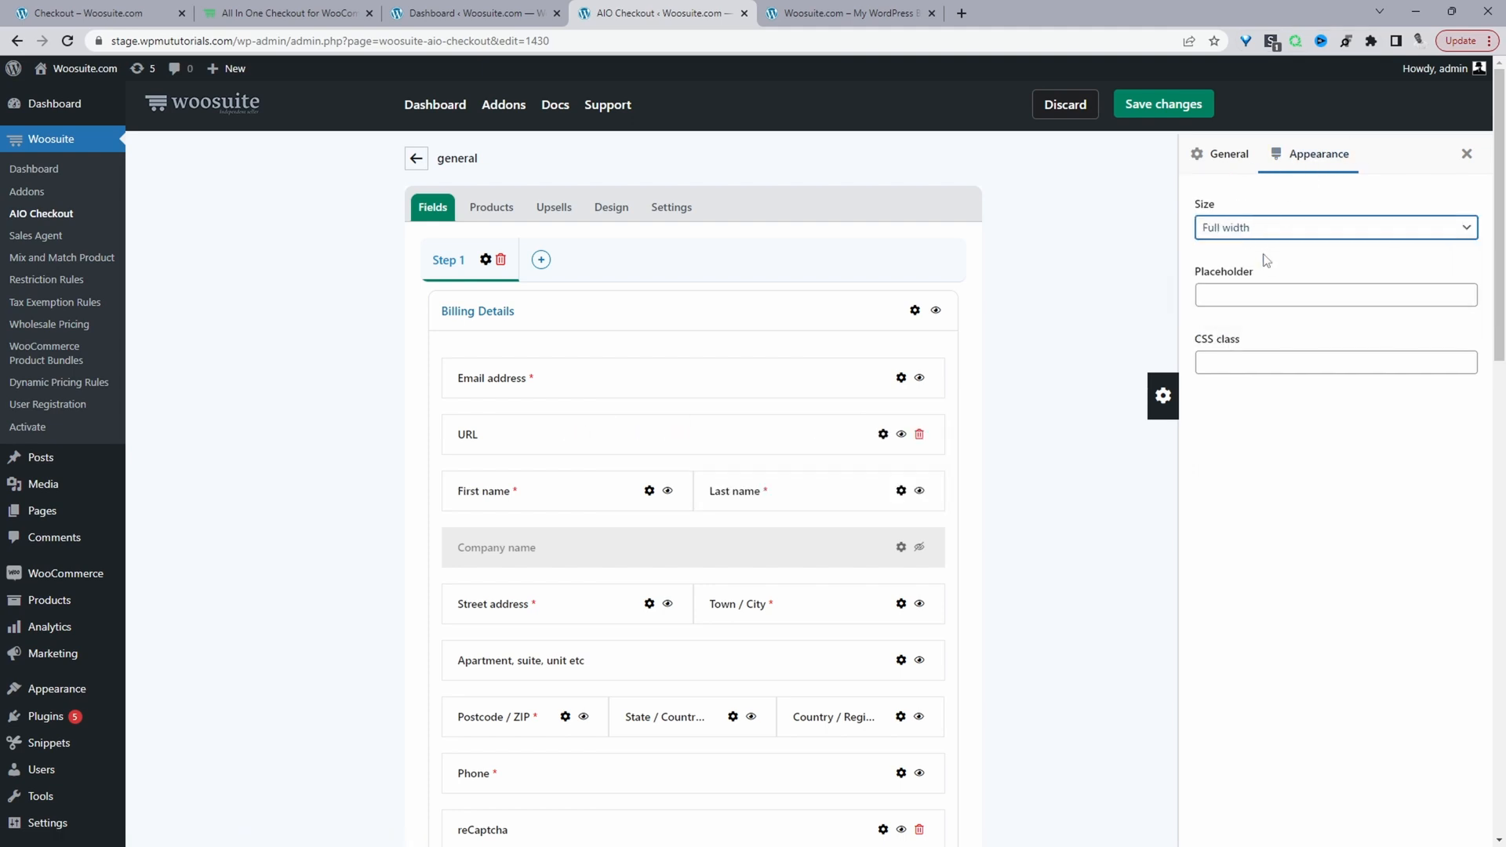
pyautogui.click(1267, 362)
pyautogui.click(1214, 166)
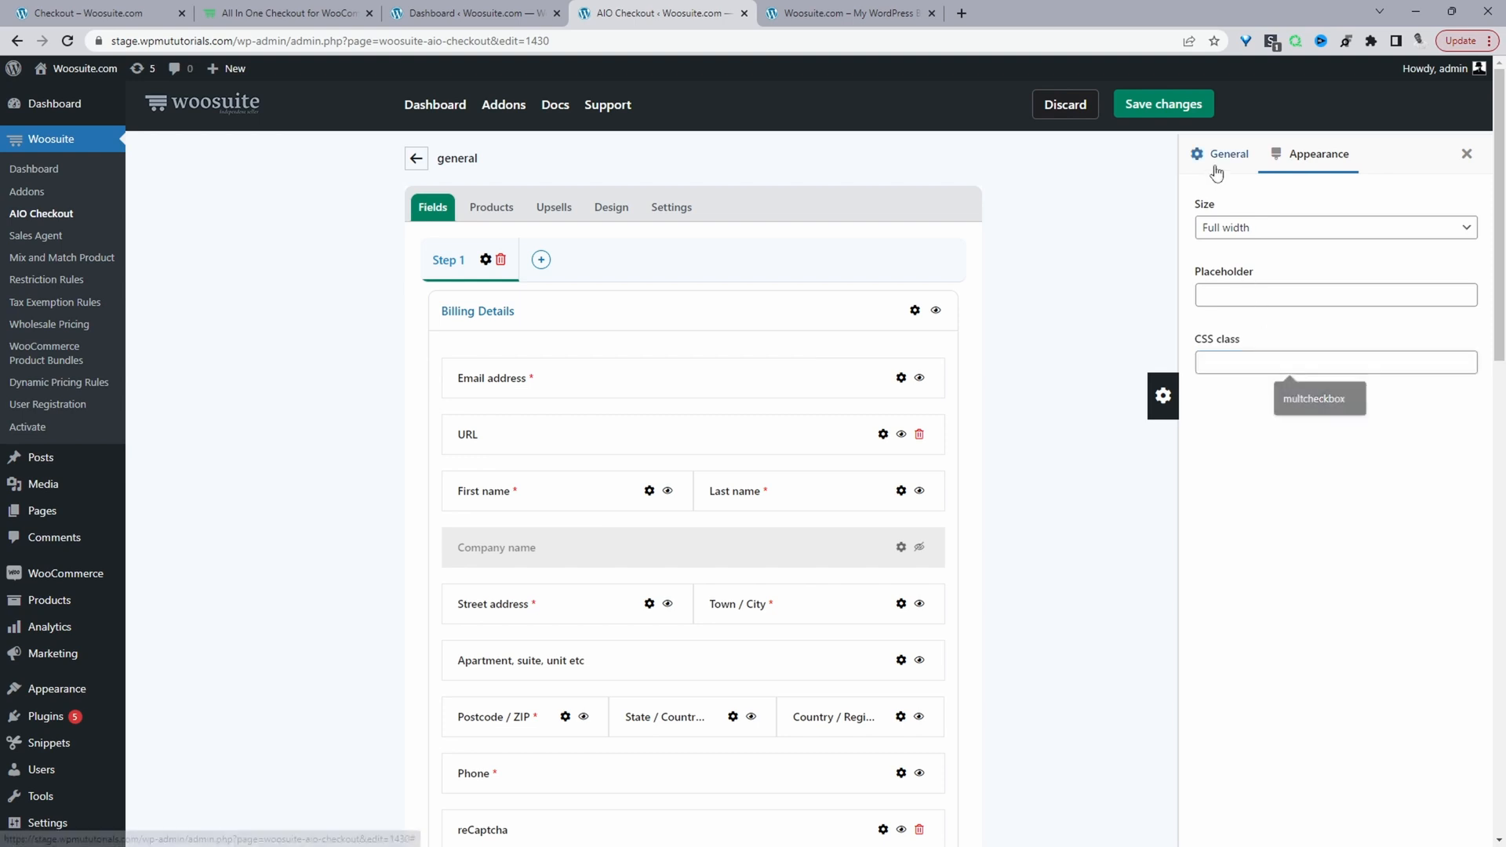
pyautogui.click(1469, 154)
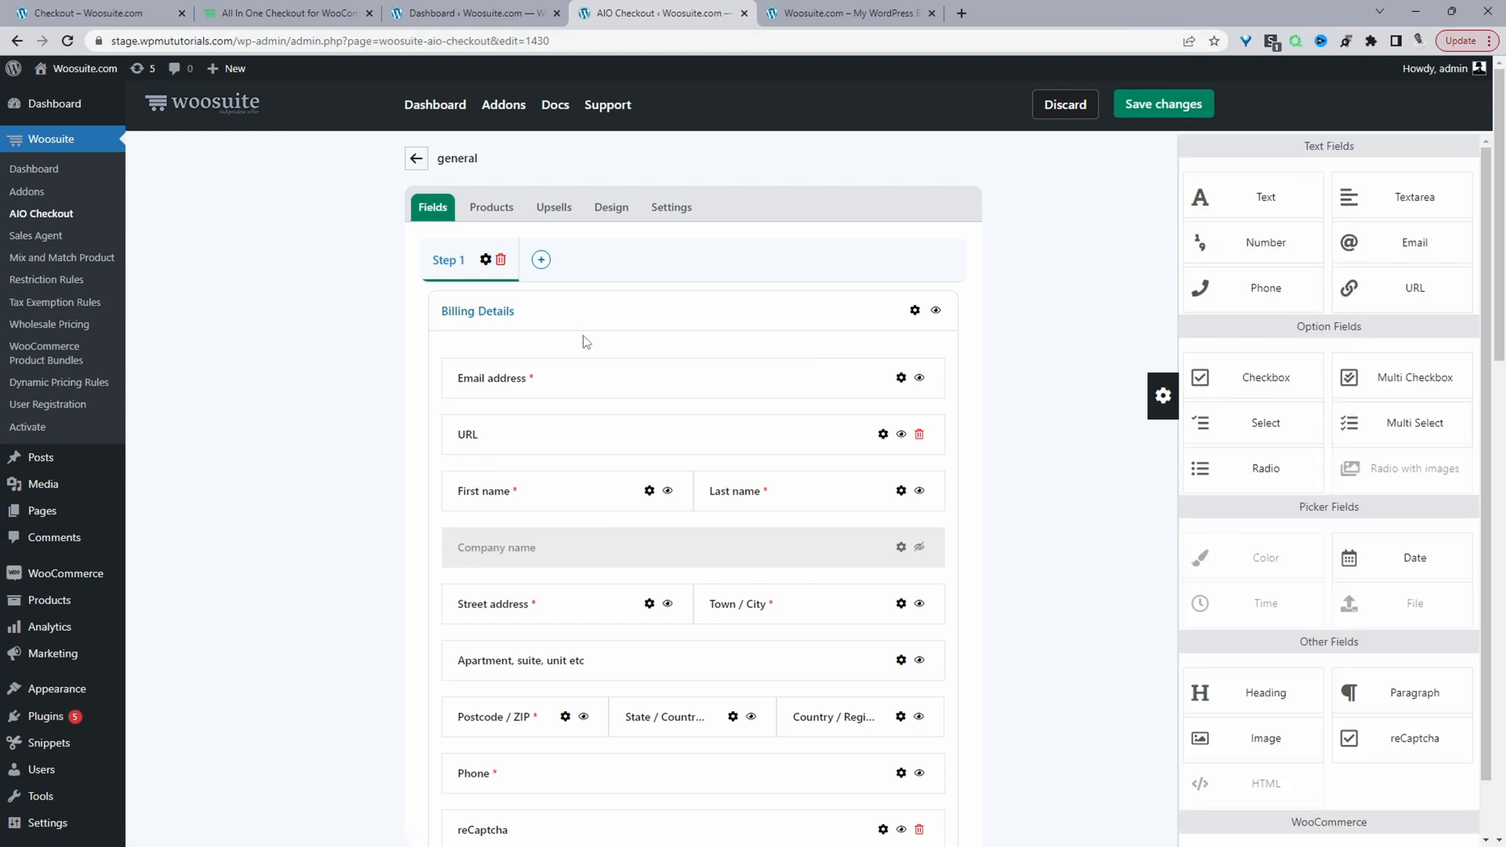
# Review the general checkout's column layouts and templates, and its name, audience and custom button text settings.
pyautogui.click(608, 220)
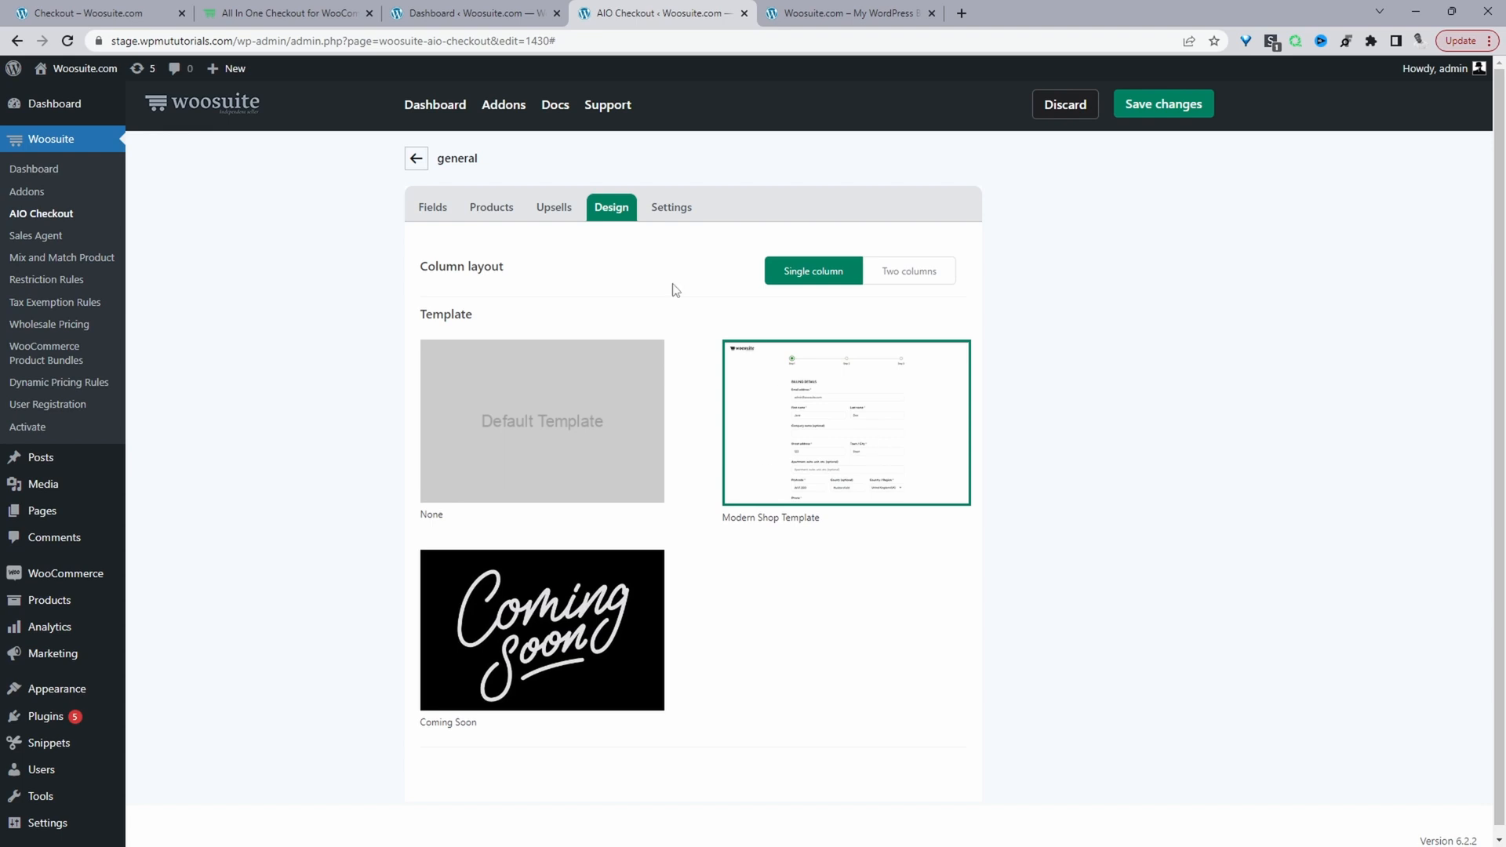
pyautogui.click(668, 210)
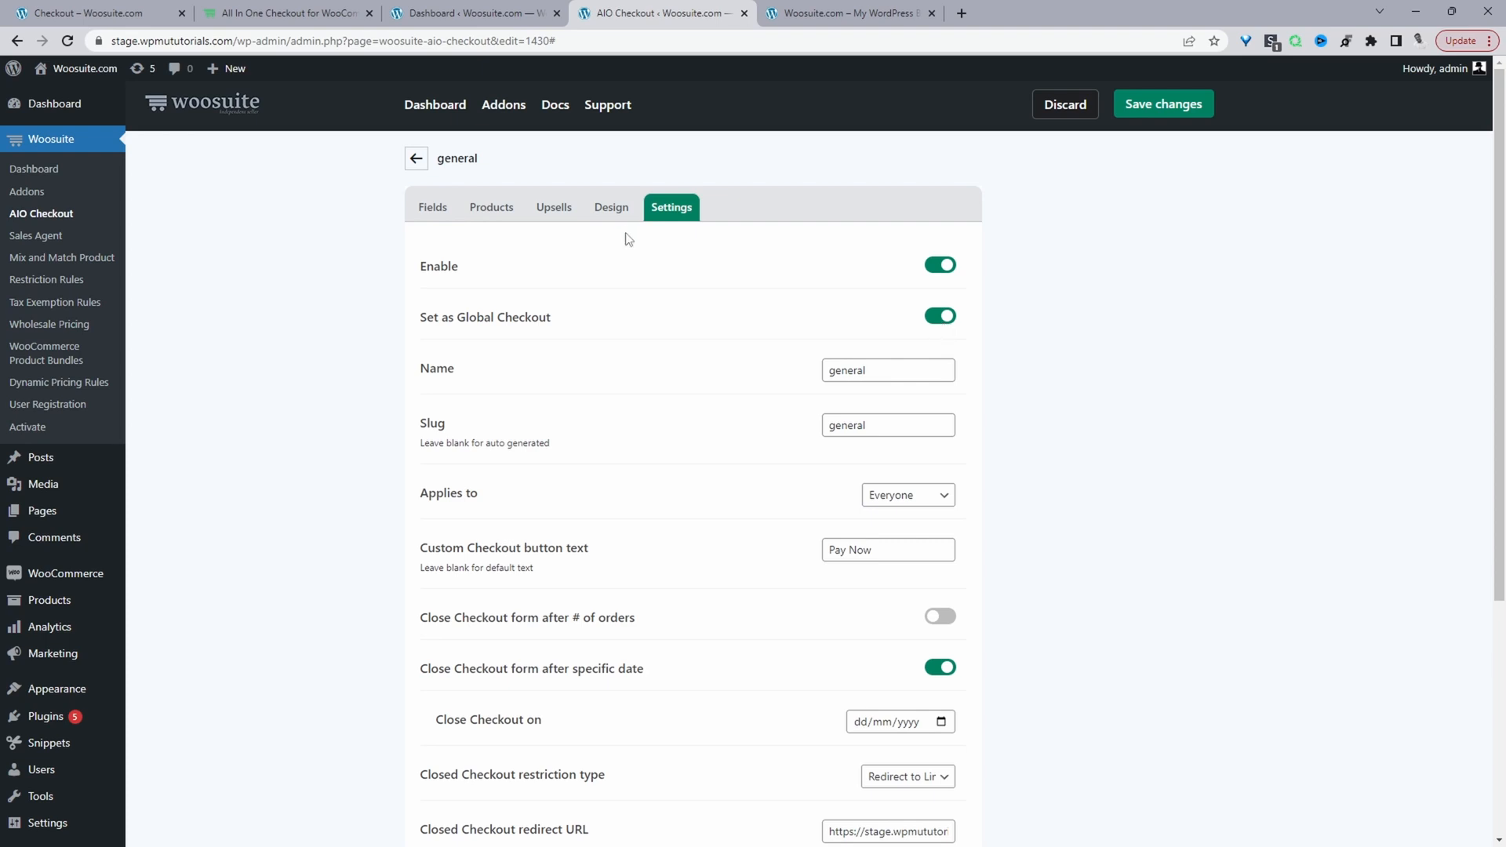
pyautogui.moveTo(888, 370); pyautogui.dragTo(793, 371)
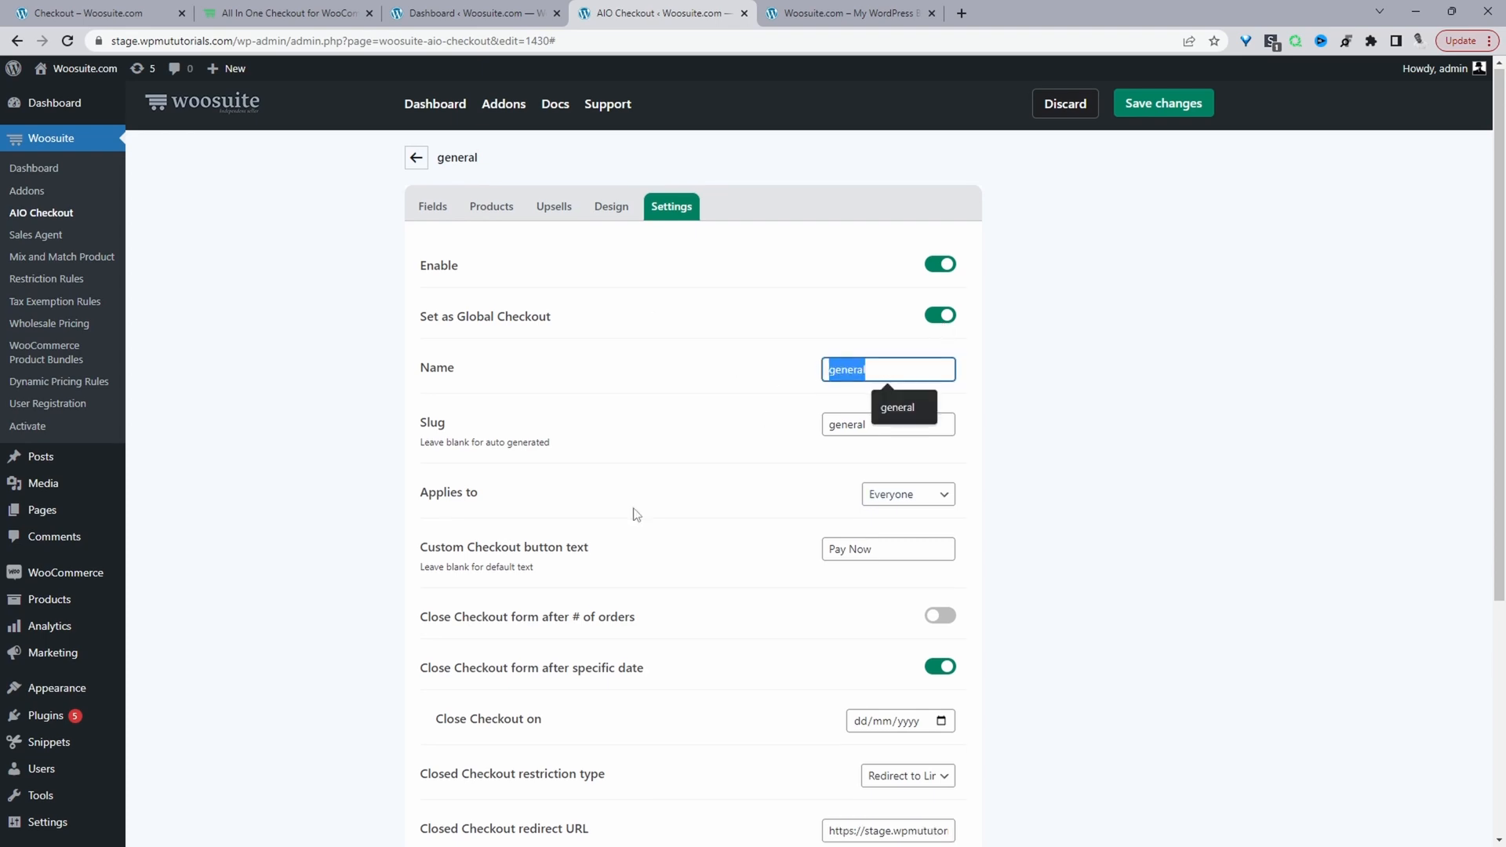
pyautogui.scroll(-2, 632, 510)
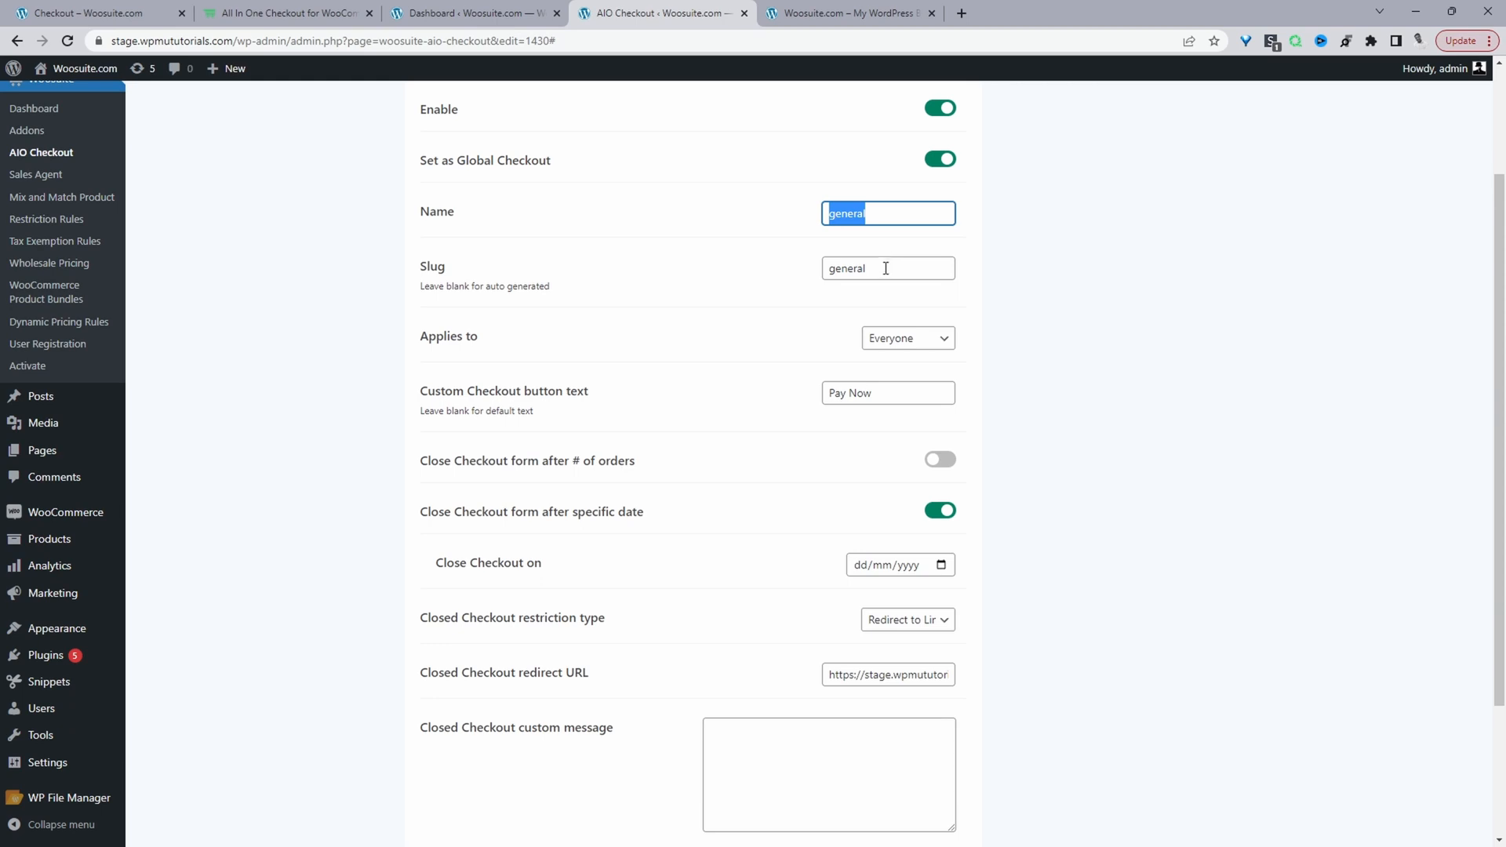
pyautogui.click(930, 346)
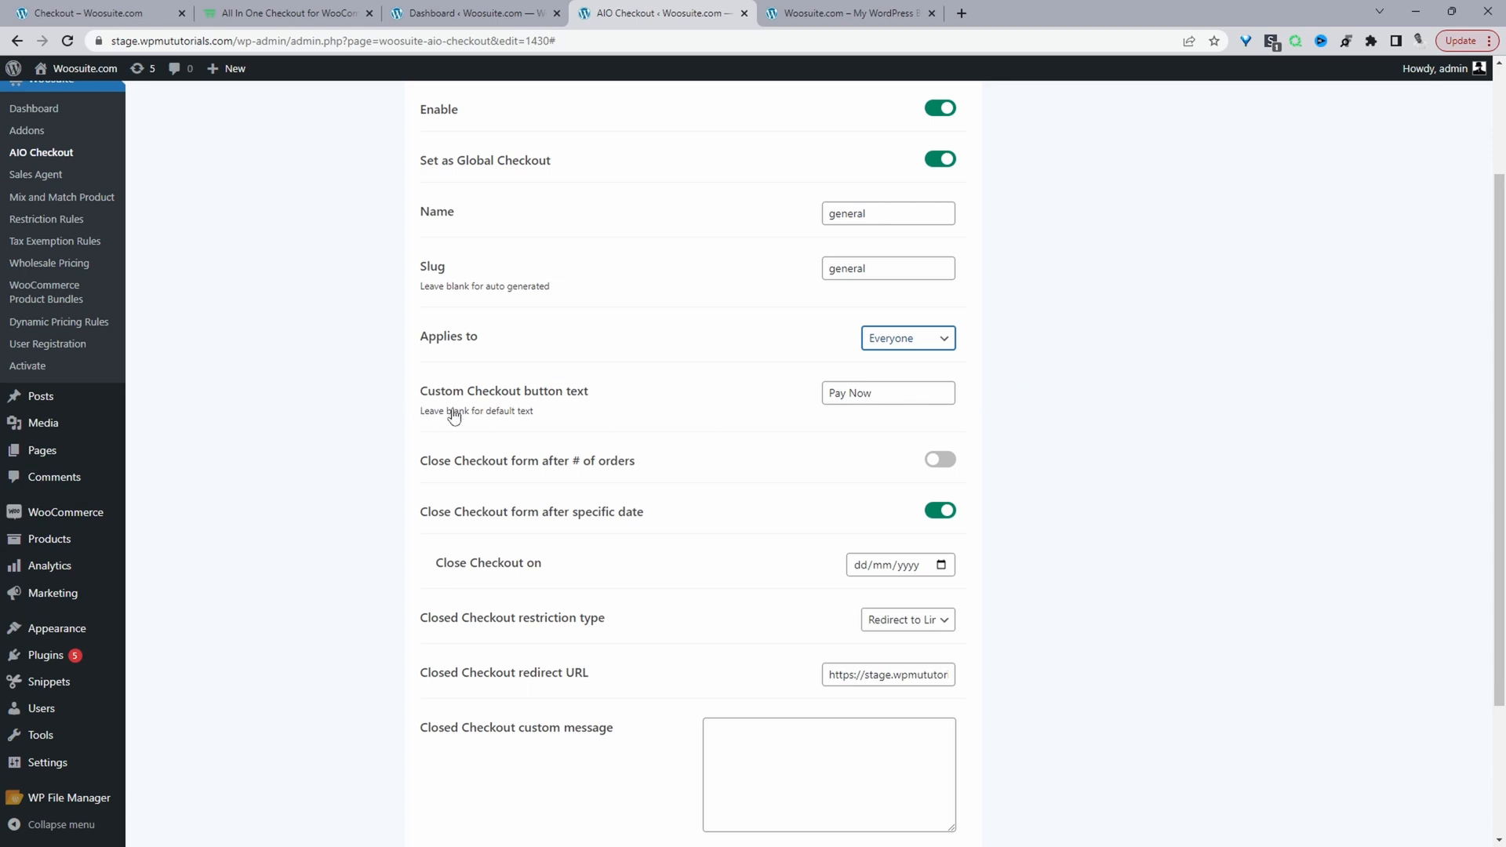
pyautogui.moveTo(884, 399); pyautogui.dragTo(705, 417)
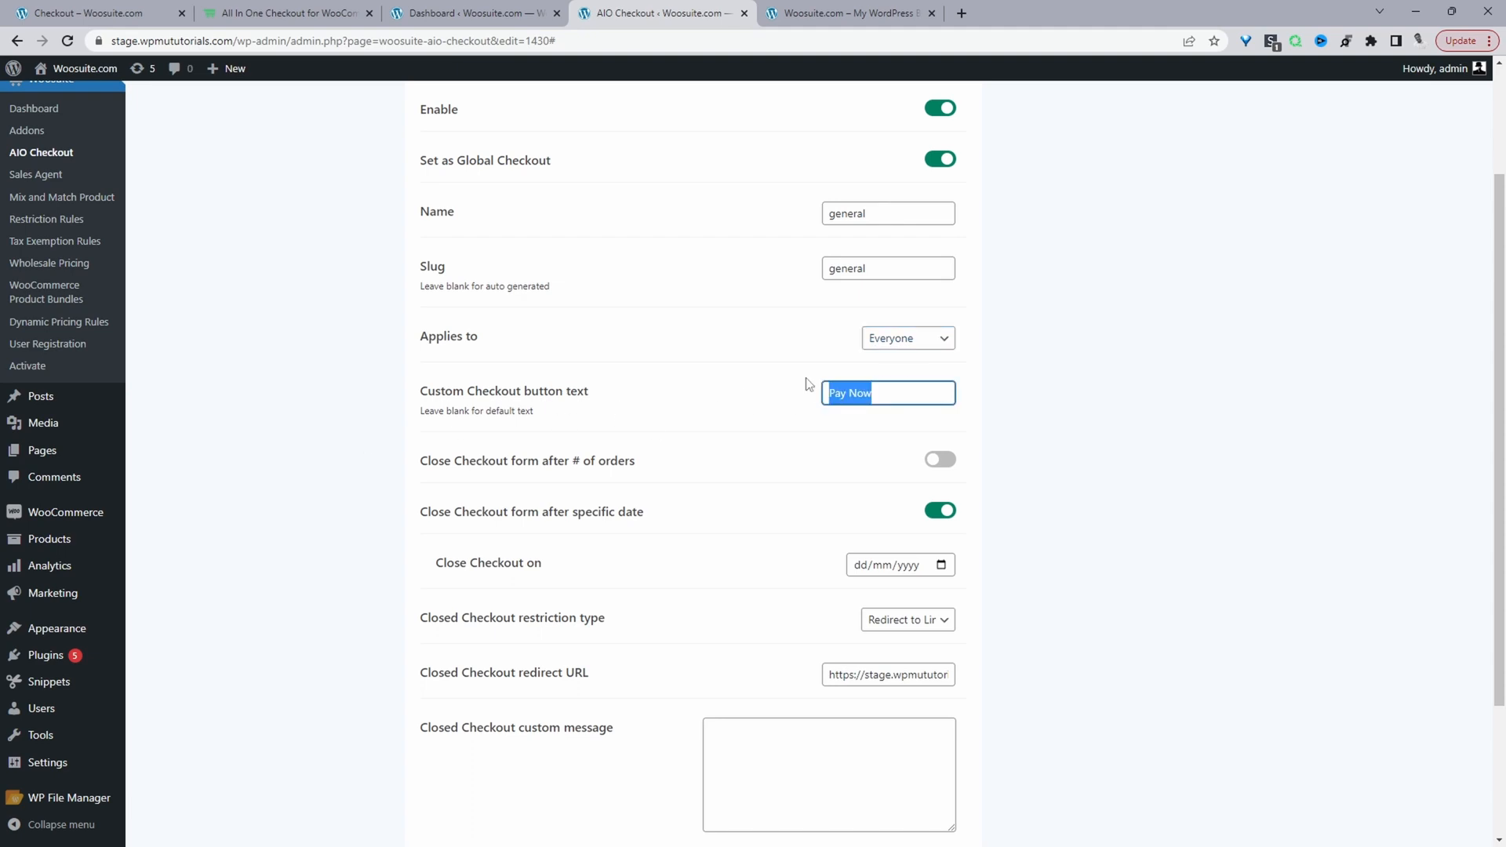
pyautogui.click(1082, 454)
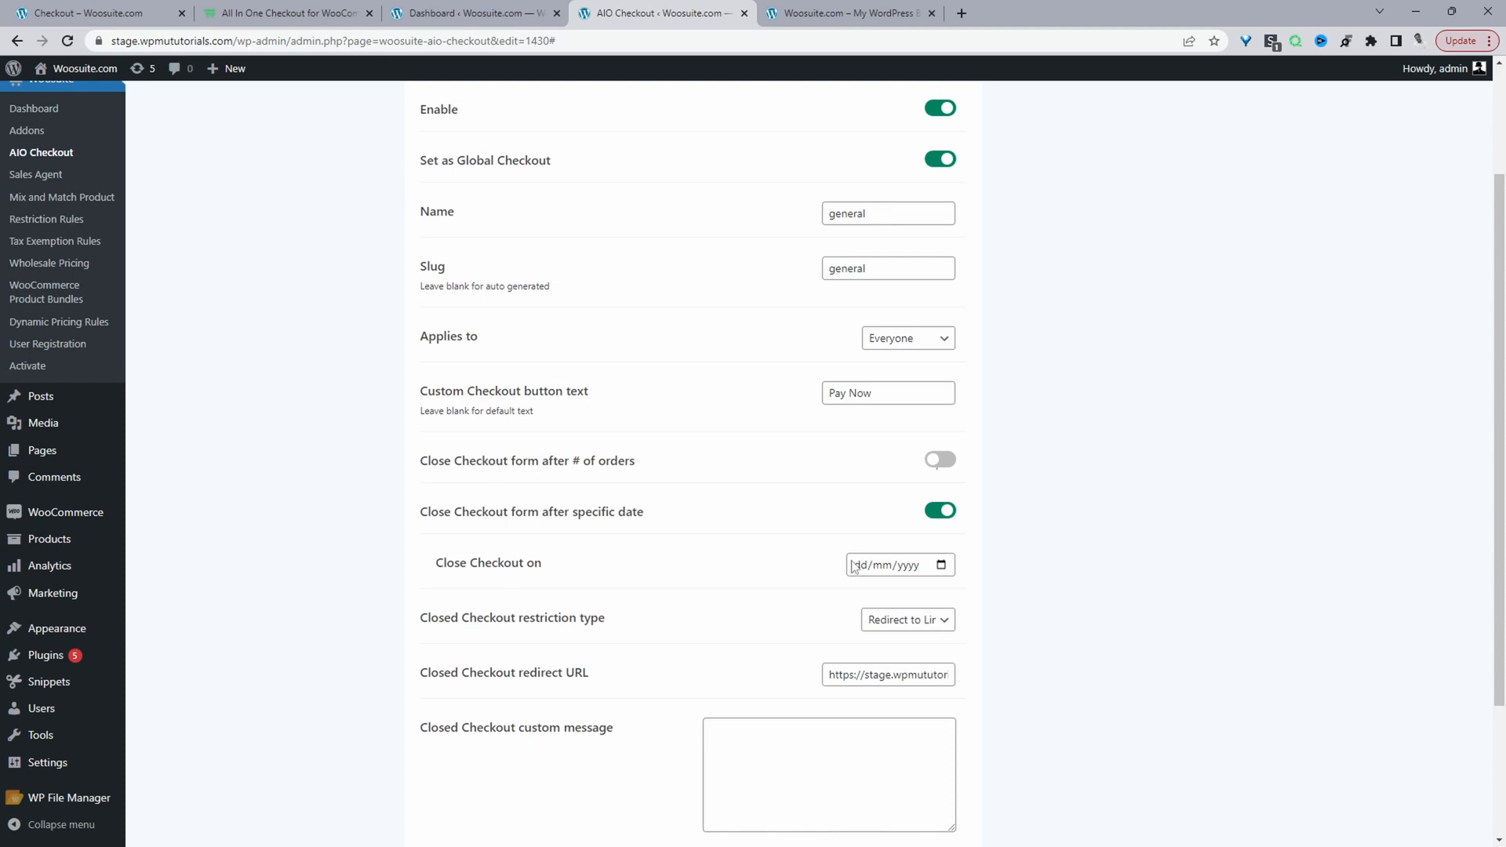
# Disable closing the checkout form after a specific date and save the general checkout's changes.
pyautogui.click(939, 514)
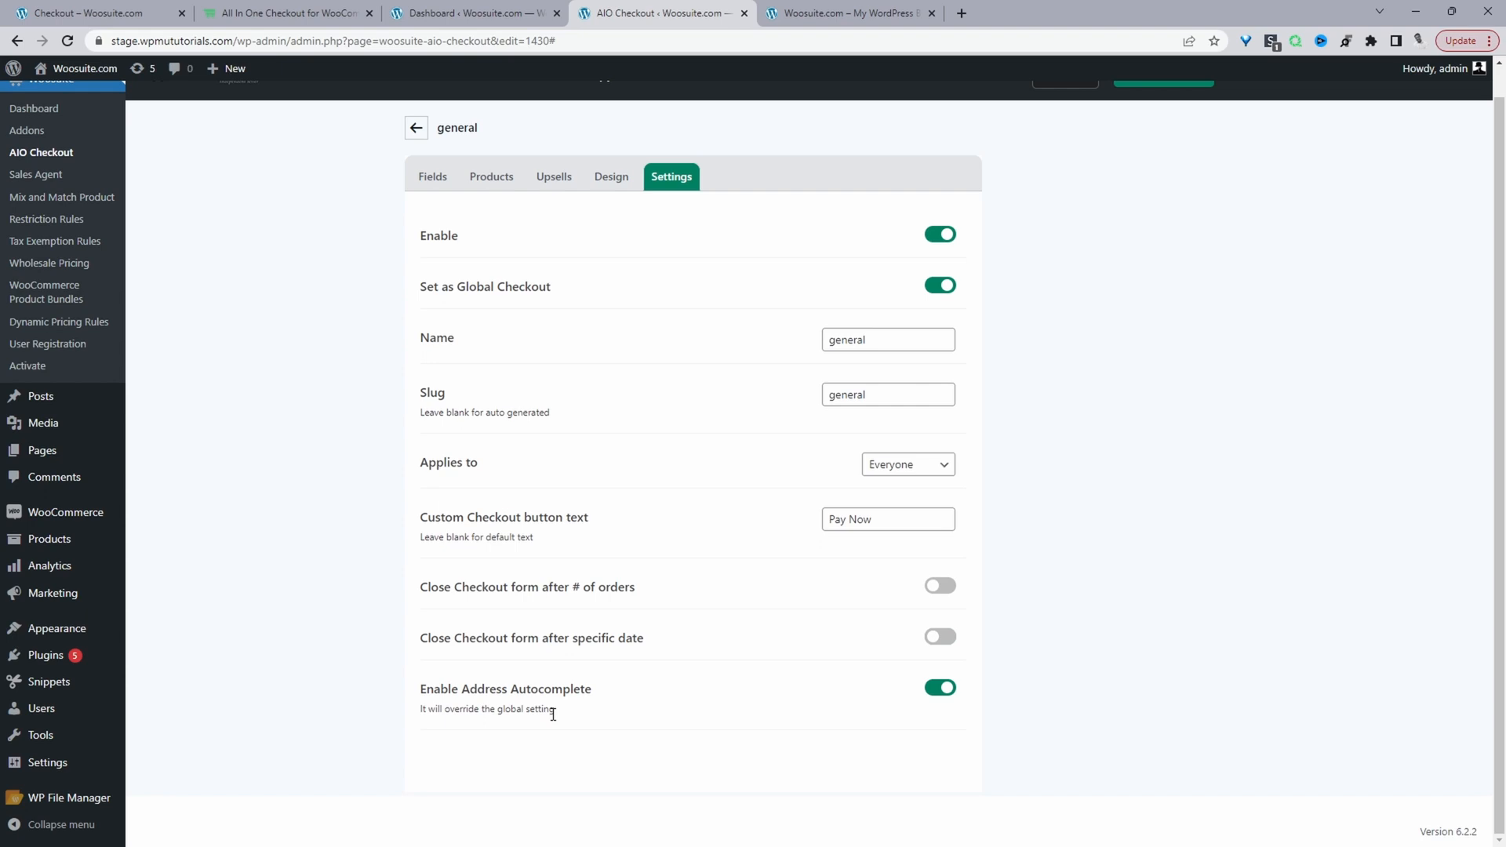
pyautogui.scroll(1, 553, 715)
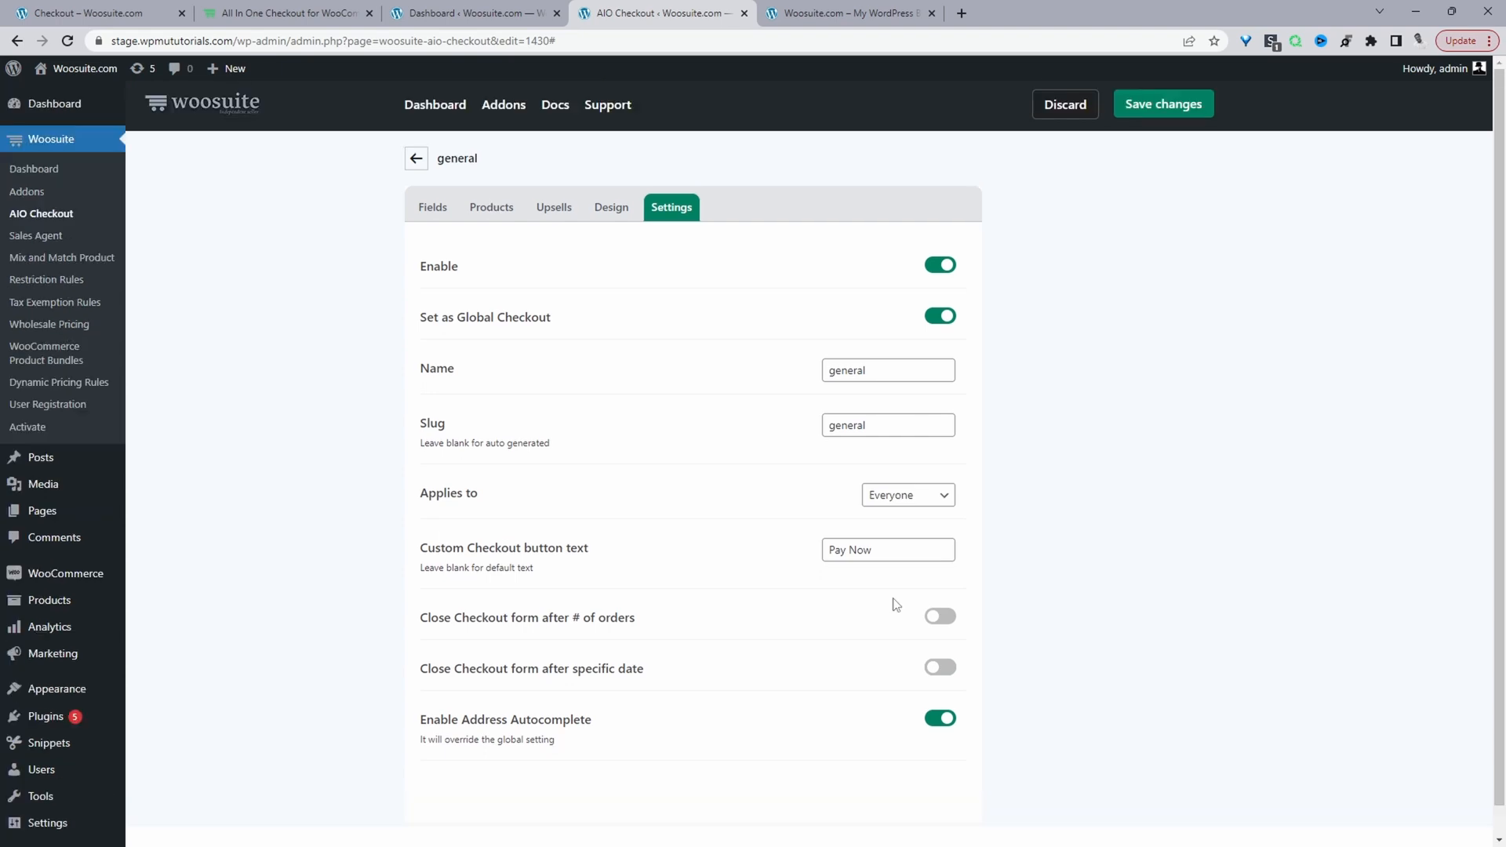
pyautogui.click(1177, 113)
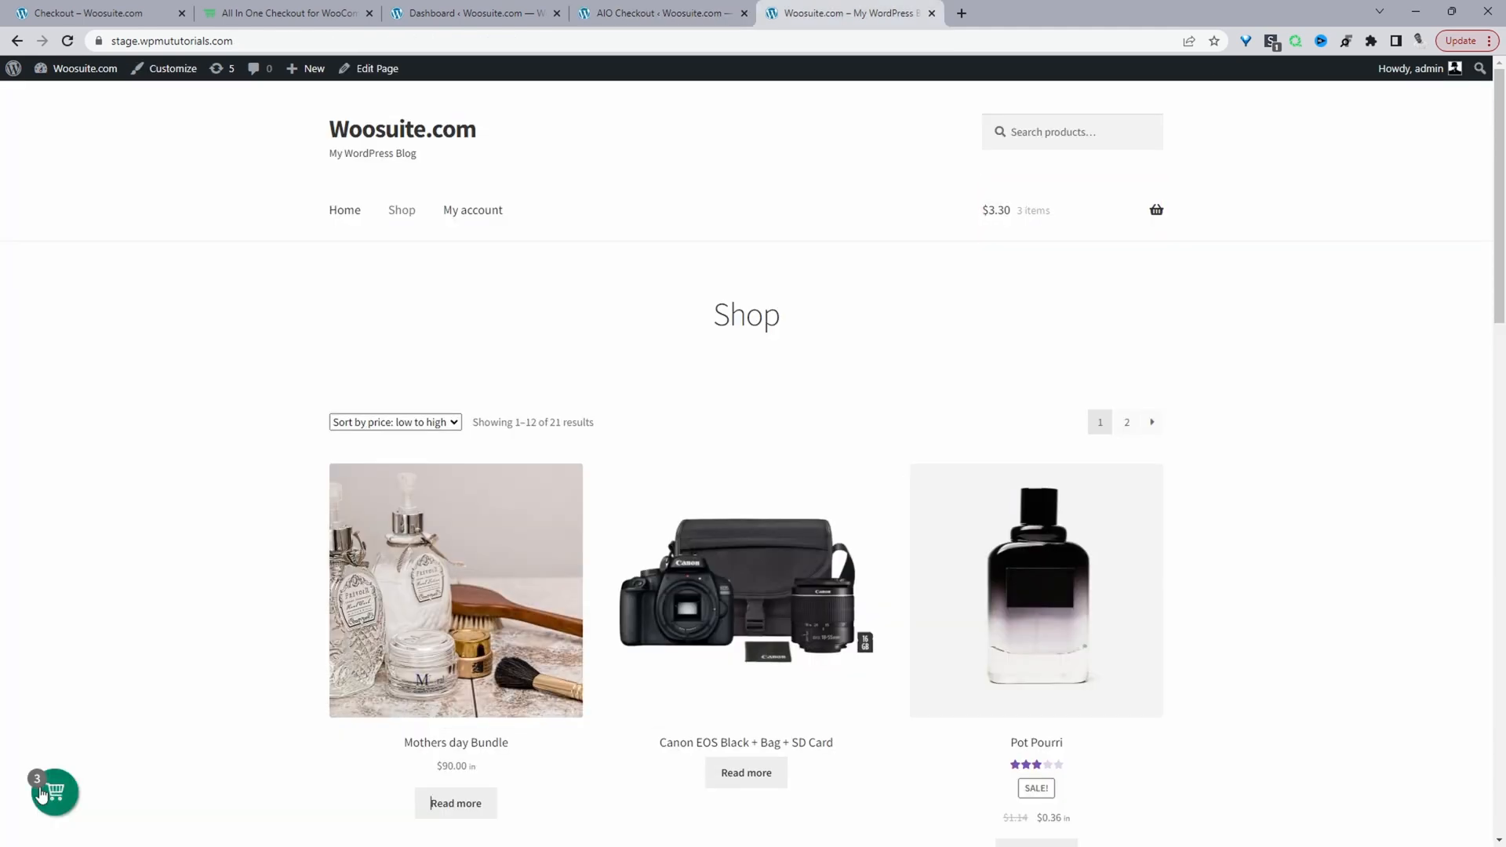
# On the store's Shop page, open the floating mini cart, proceed to checkout and examine the form, order summary and Vanilla order bump.
pyautogui.click(42, 796)
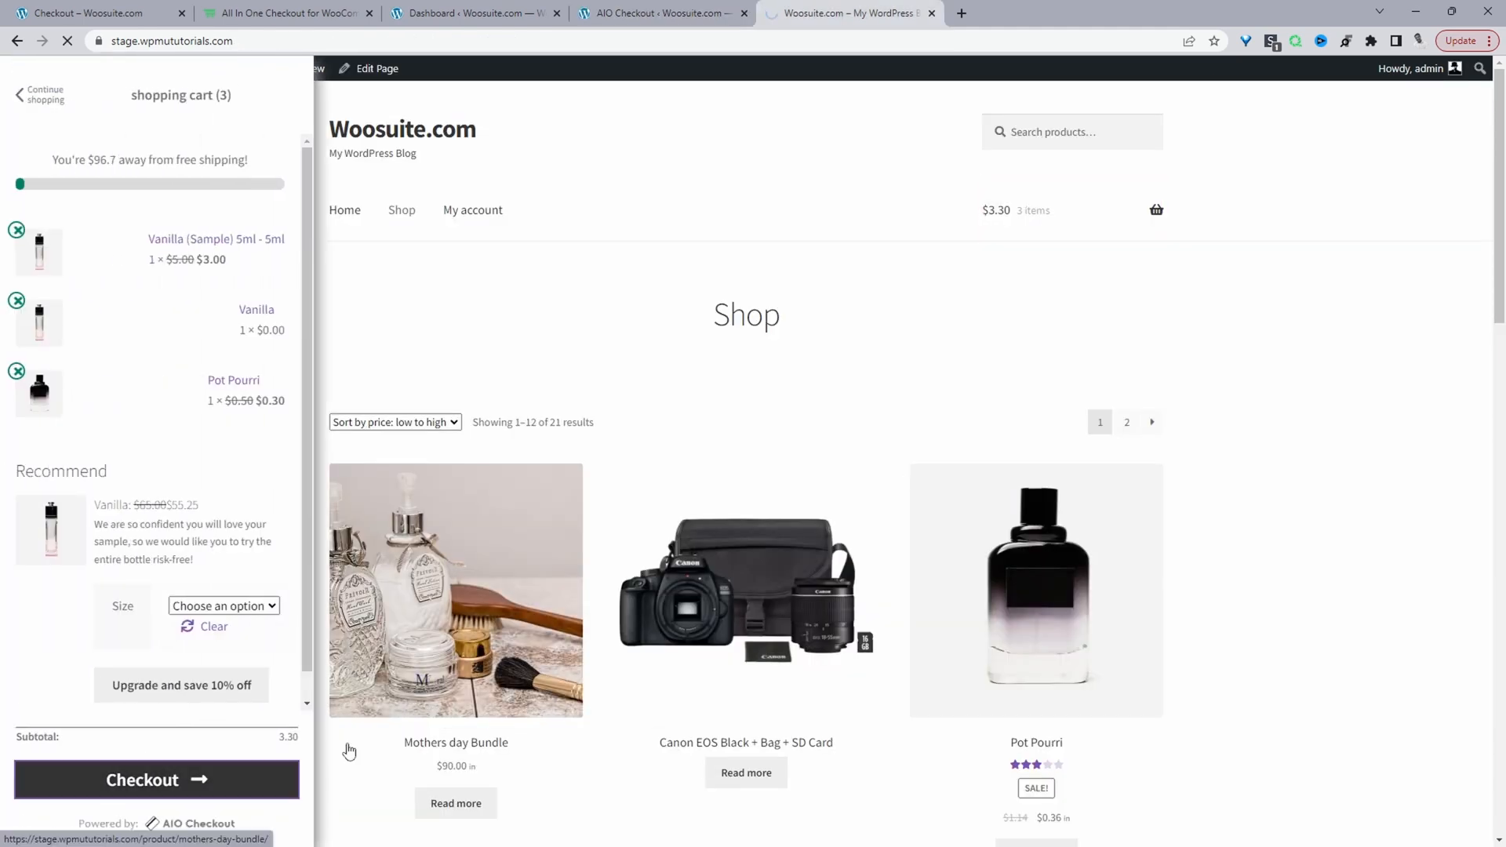
pyautogui.scroll(-10, 394, 404)
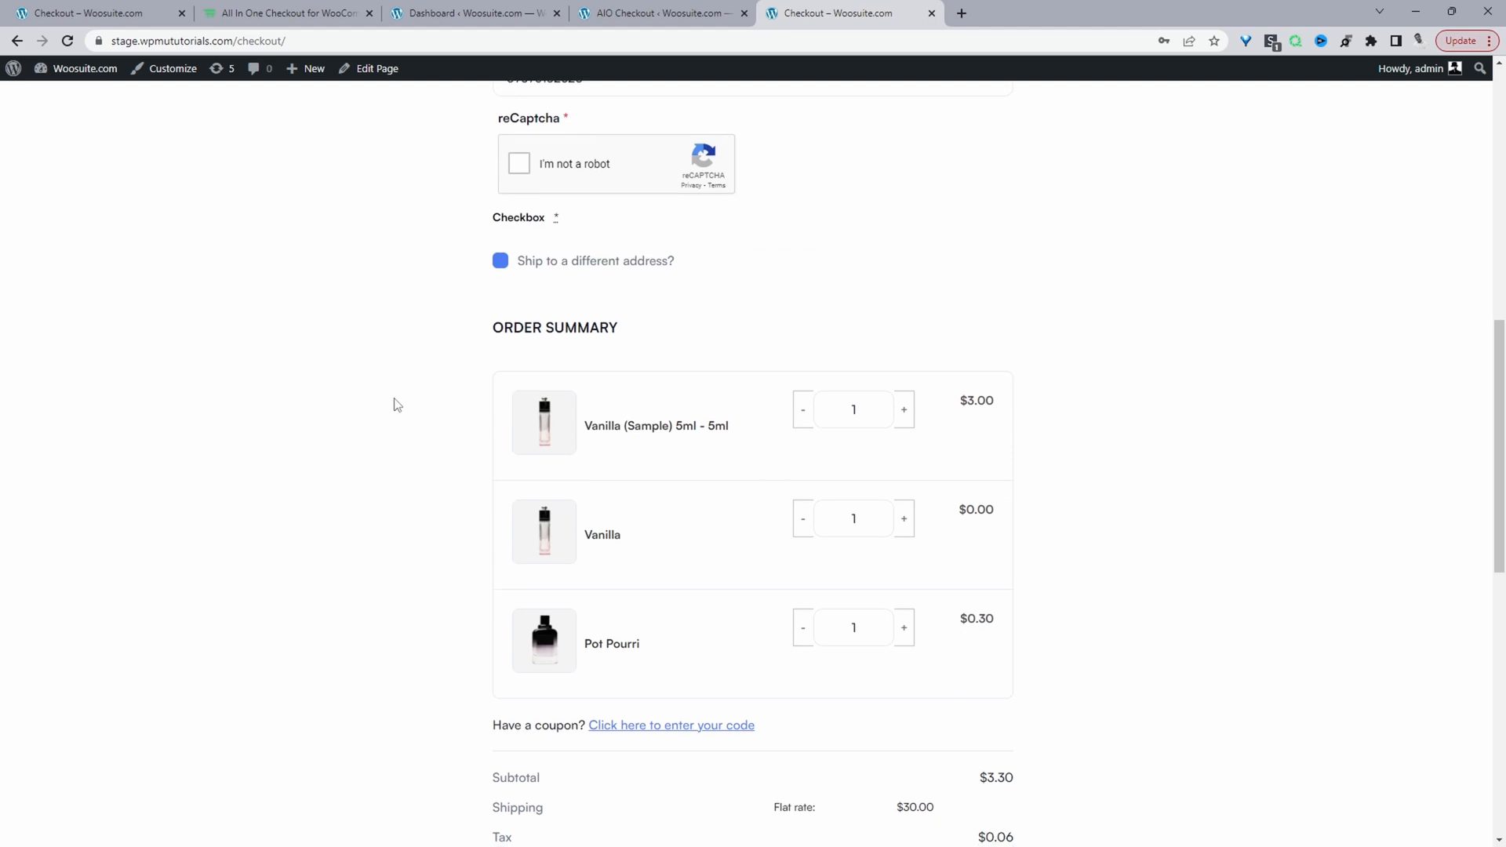
pyautogui.scroll(1, 394, 404)
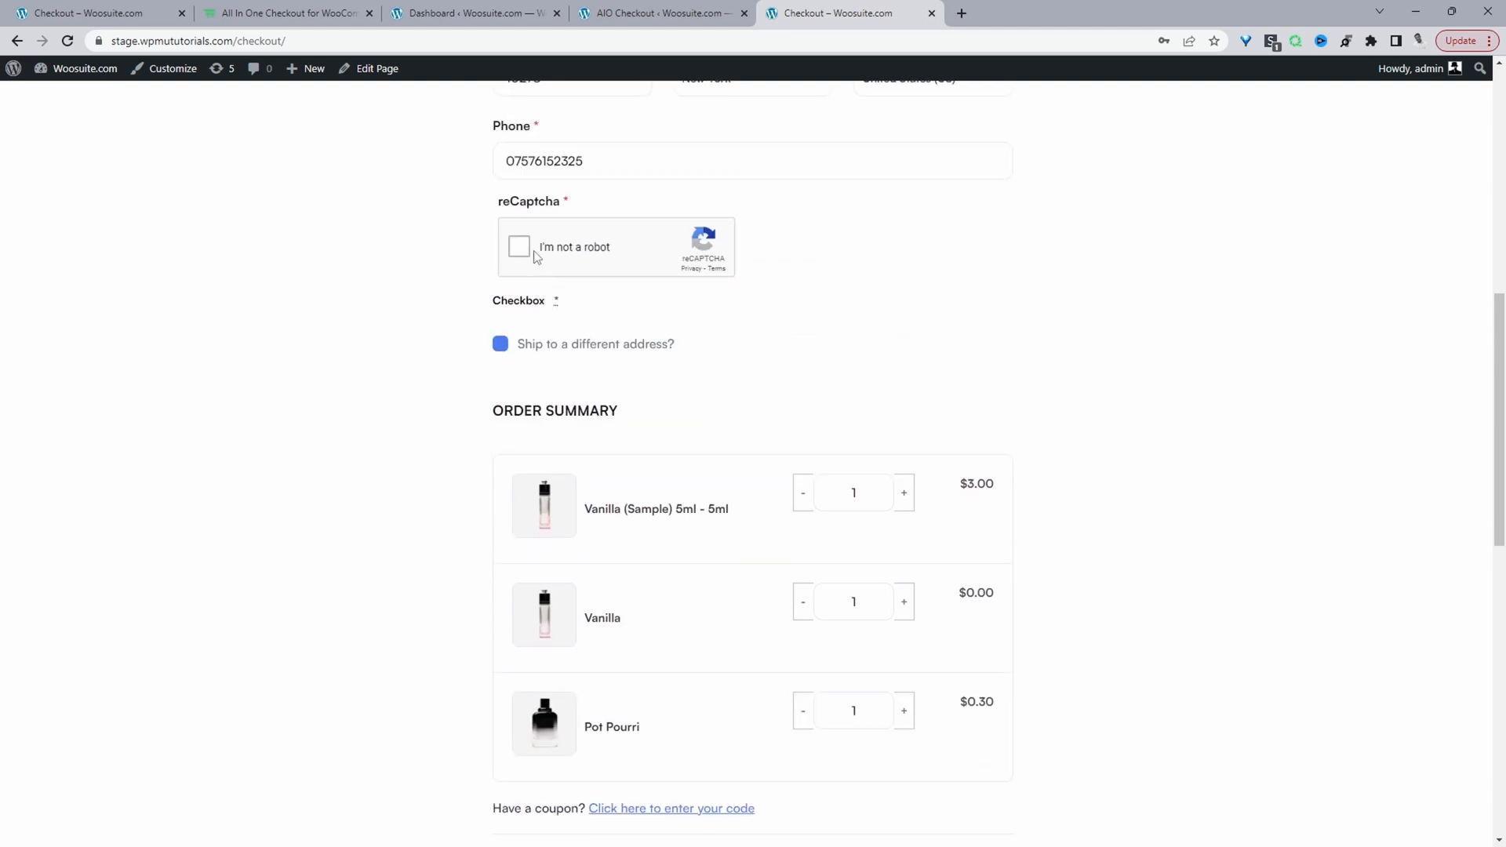
pyautogui.scroll(-8, 706, 421)
pyautogui.scroll(1, 706, 421)
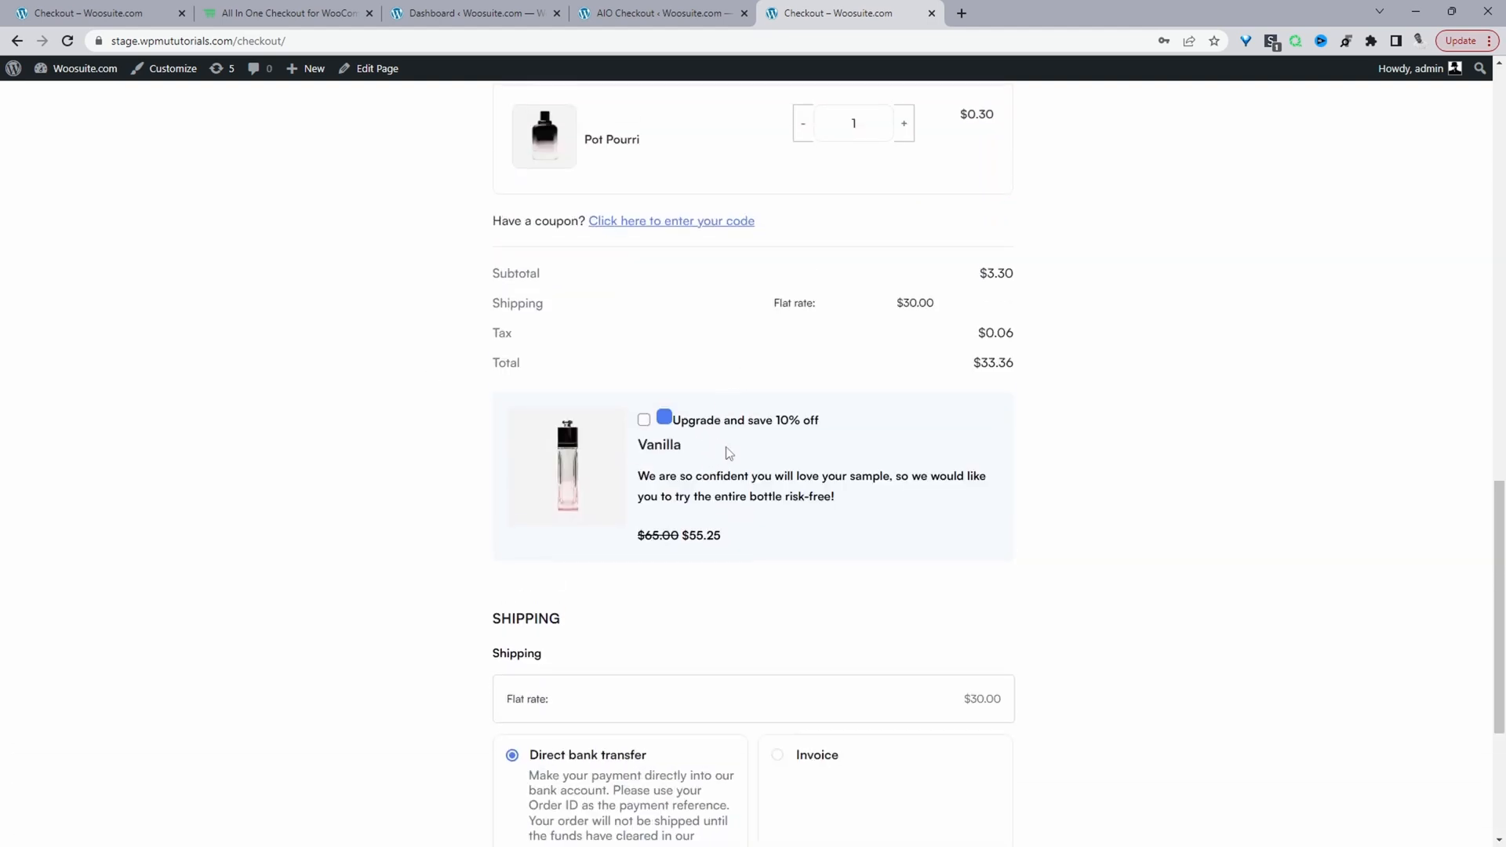
pyautogui.scroll(-3, 729, 454)
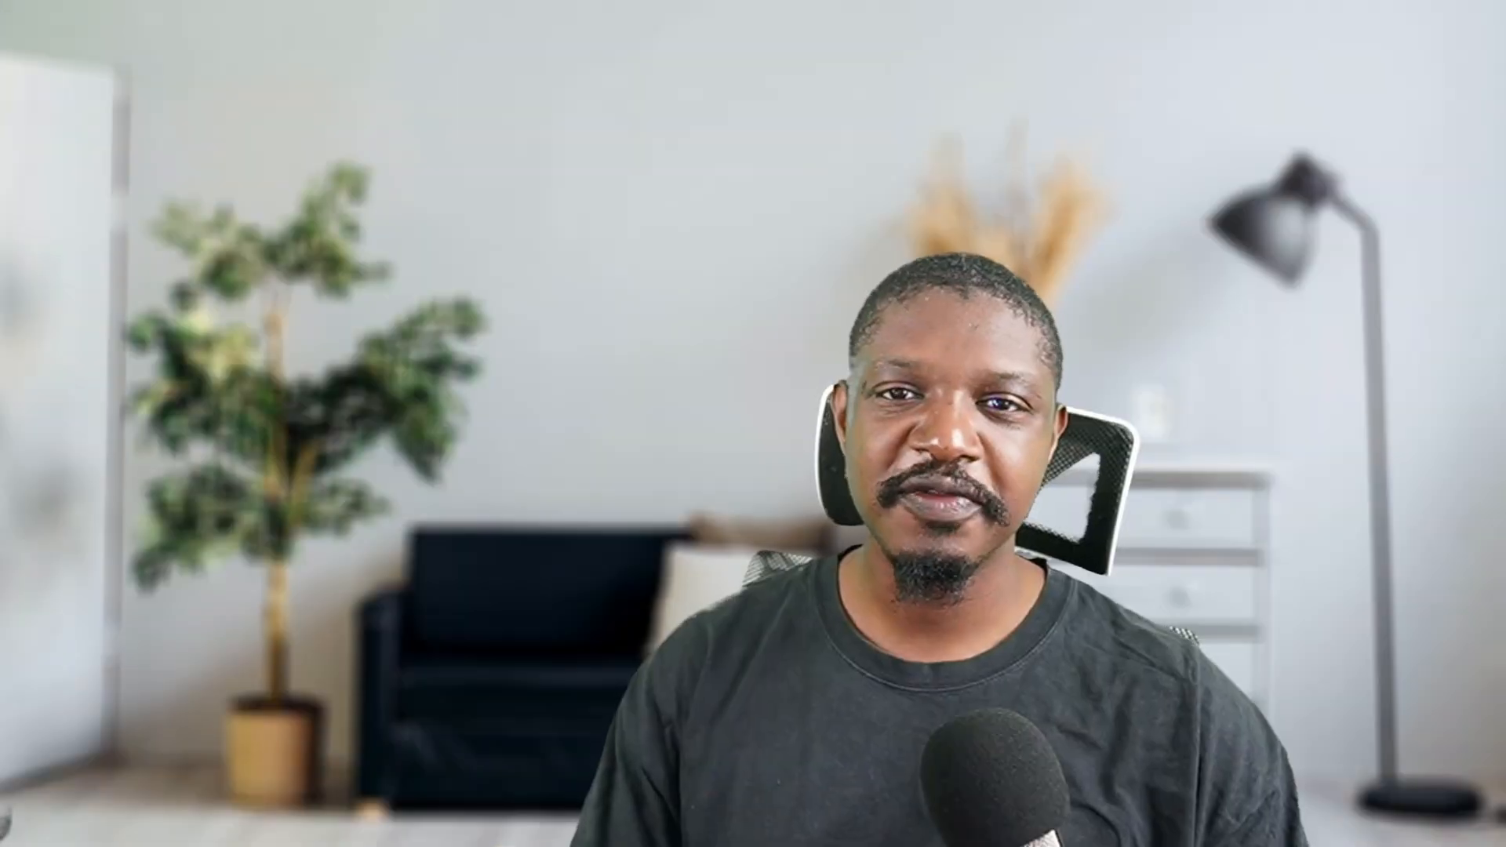